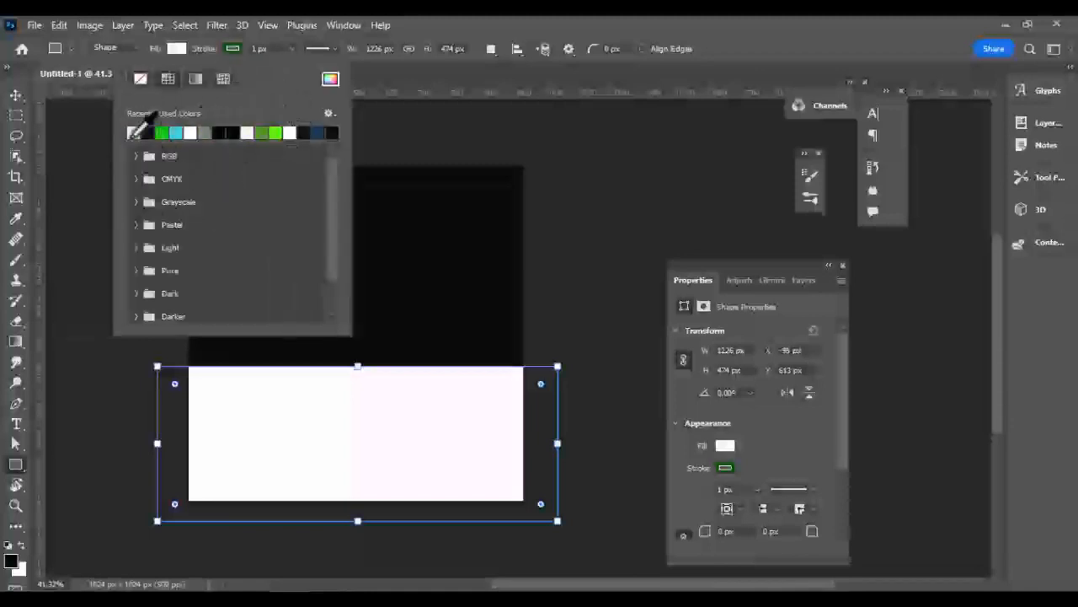
Distort the white rectangle so its upper edge slopes upward from left to right across the black canvas.
key(v)
drag(559, 357, 501, 393)
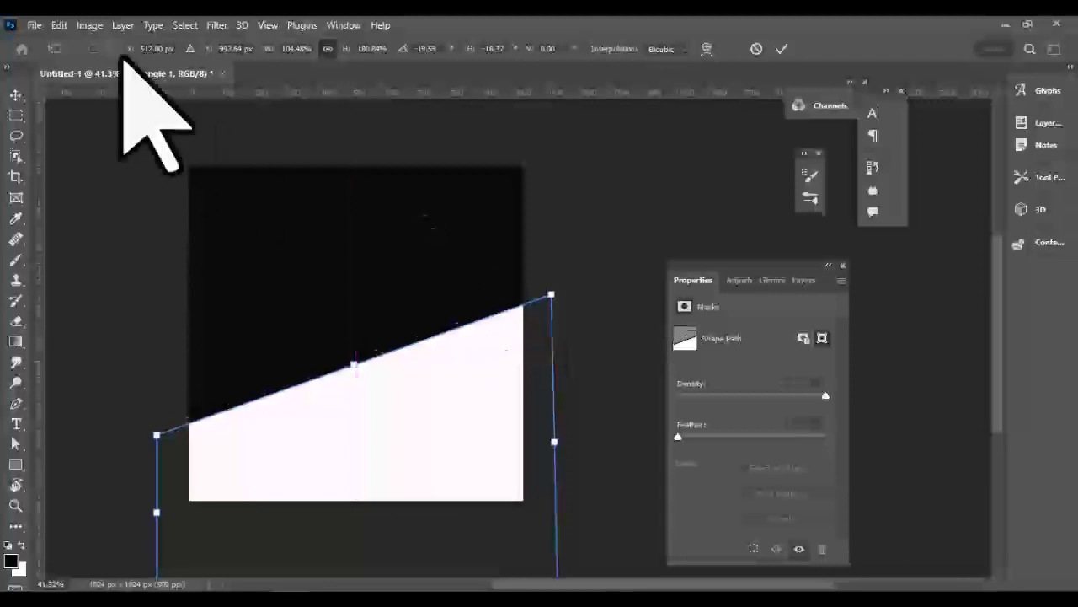
Set the starting color stop of the Gradient tool's custom gradient to orange fca103.
click(15, 341)
click(107, 43)
click(668, 409)
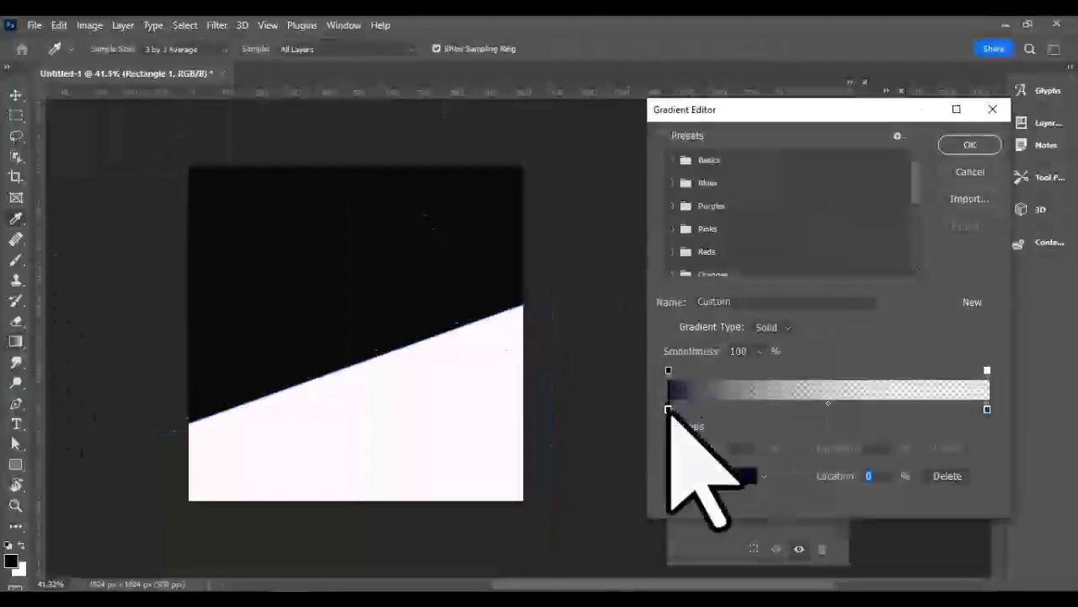
double_click(668, 410)
drag(743, 308, 769, 310)
click(779, 489)
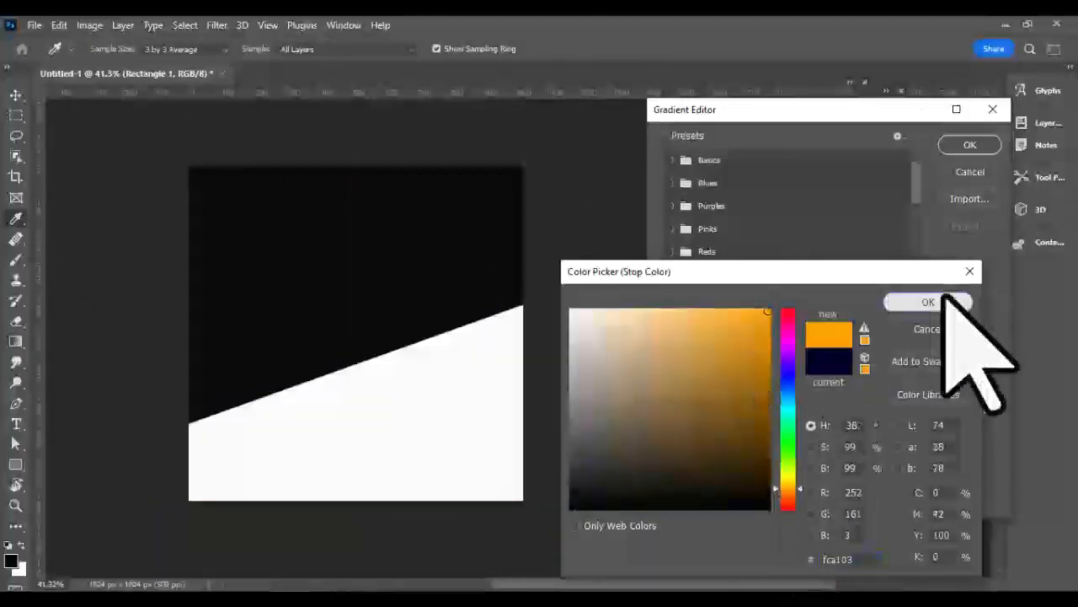
click(946, 300)
Set the custom gradient's end color stop to yellow-orange ffb606 and accept the gradient.
double_click(986, 408)
drag(793, 480, 793, 486)
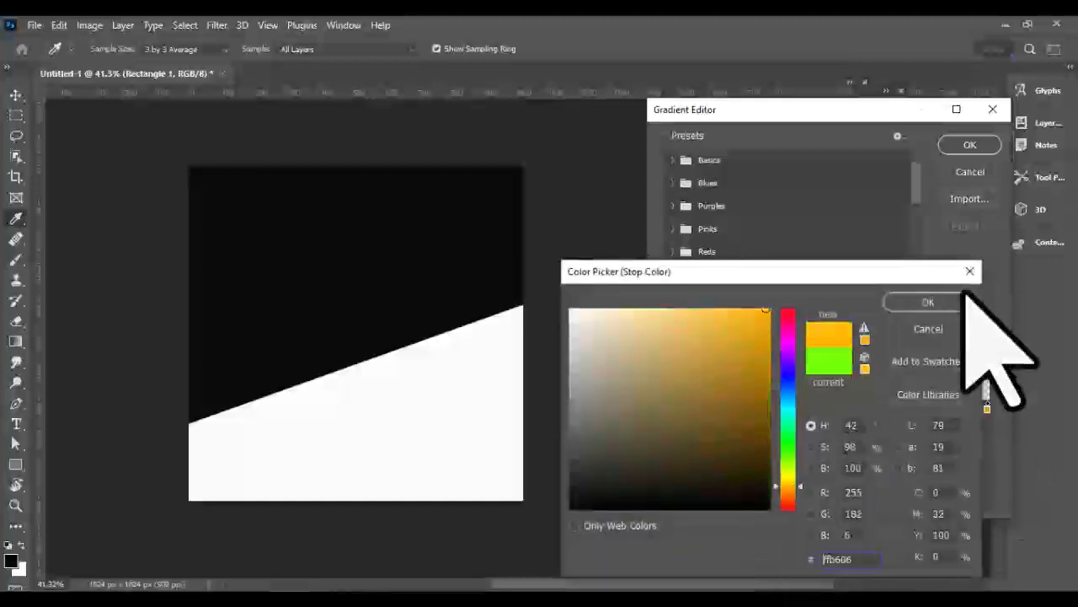
click(961, 301)
click(973, 145)
Try to apply the orange gradient to the Rectangle 1 shape layer with the Gradient tool.
click(478, 421)
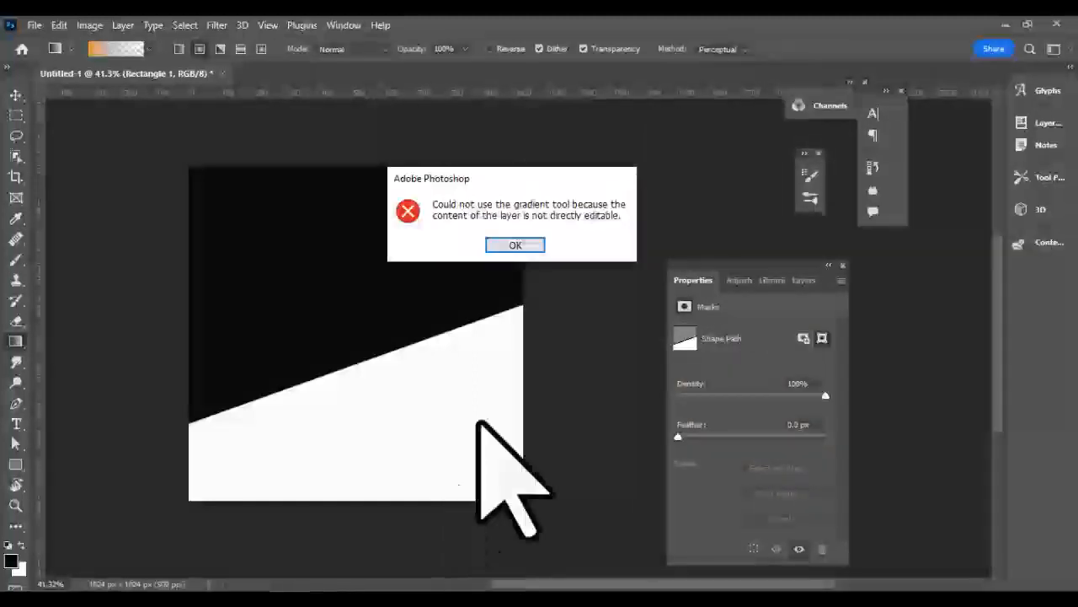
key(Return)
click(803, 279)
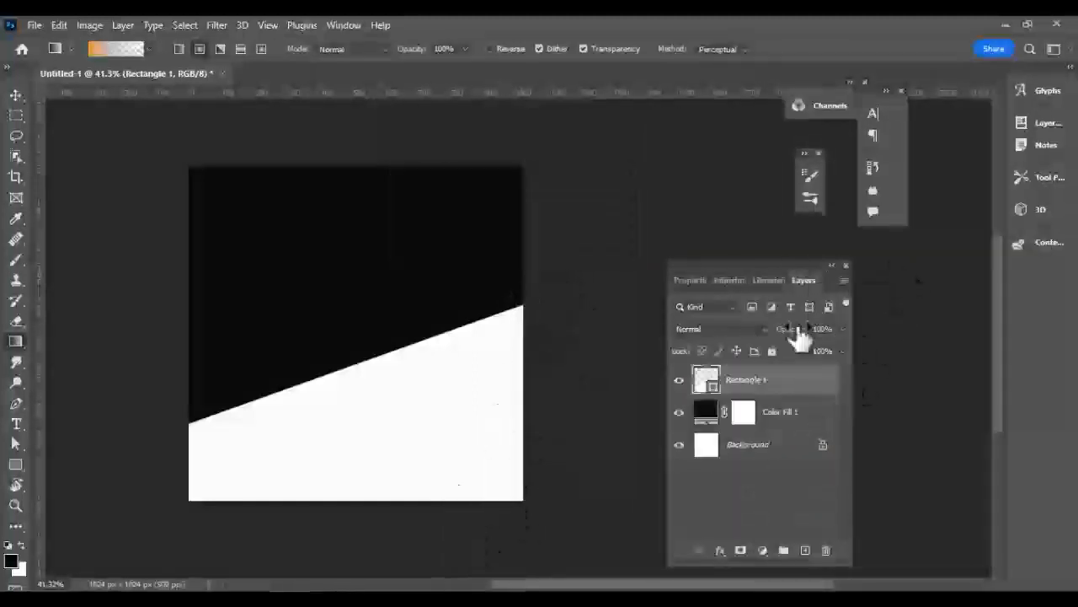
drag(800, 396, 768, 410)
click(738, 383)
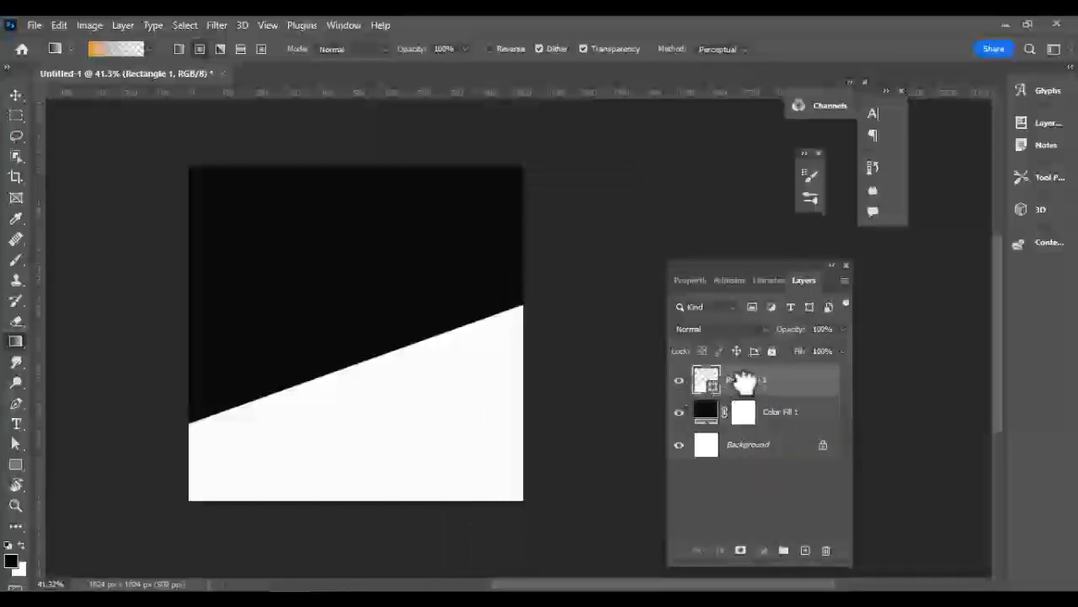
double_click(706, 380)
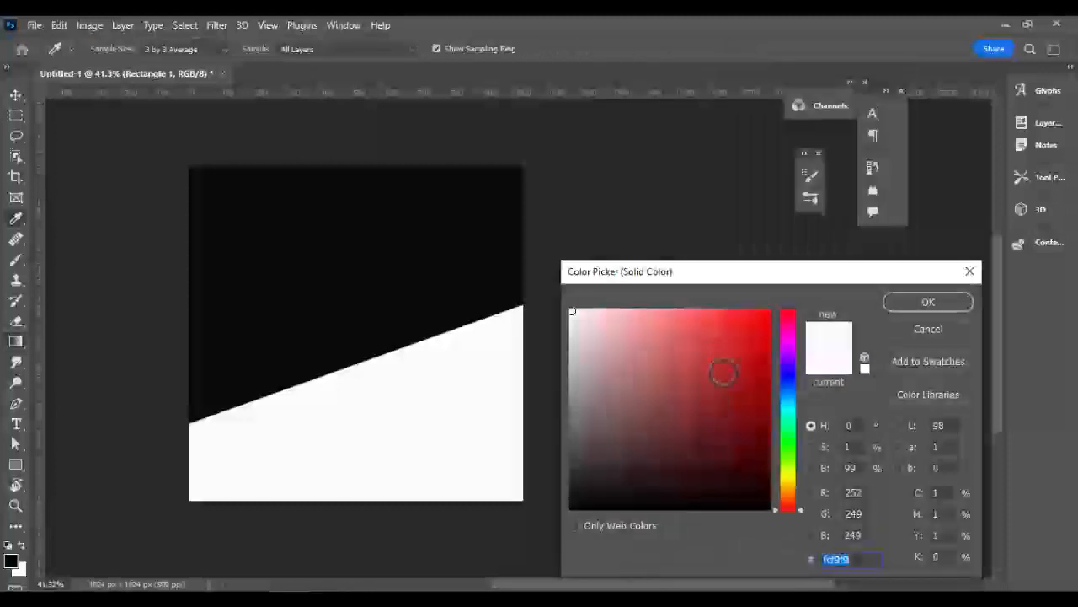
key(Escape)
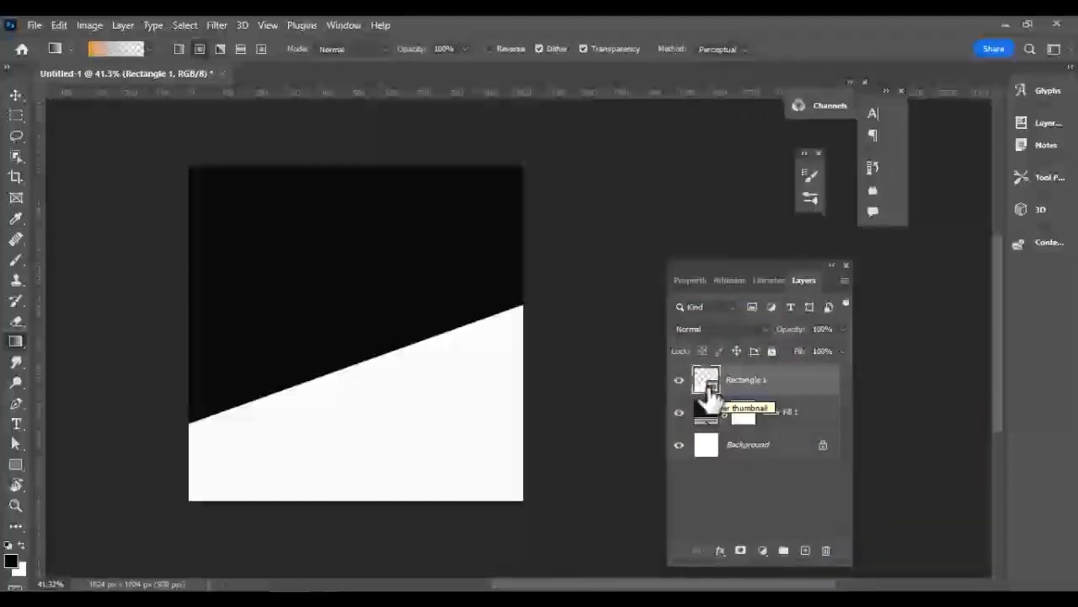
drag(732, 389, 724, 394)
click(739, 384)
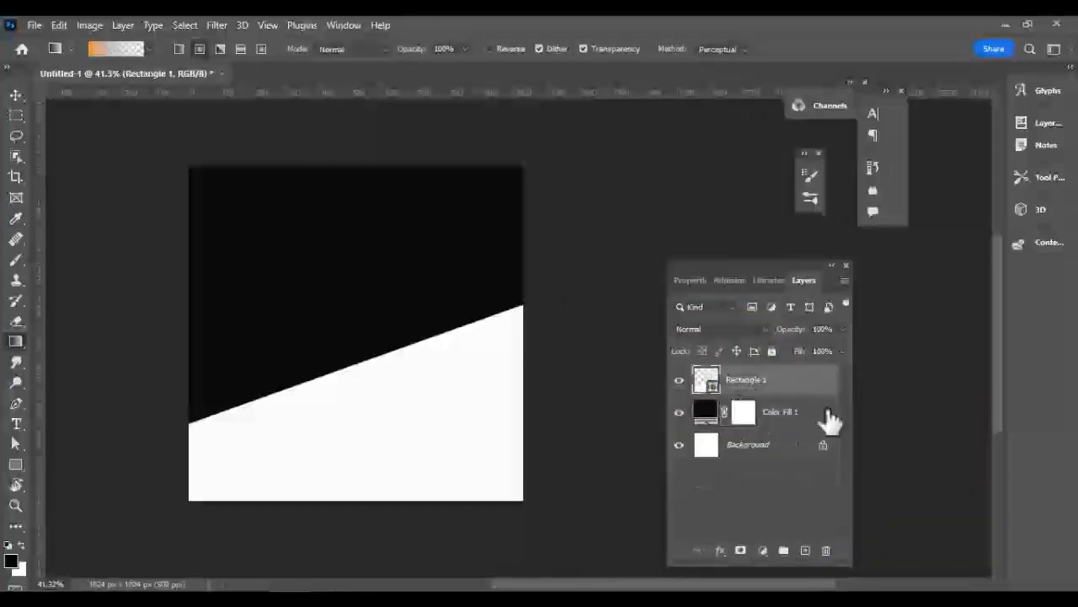
click(439, 482)
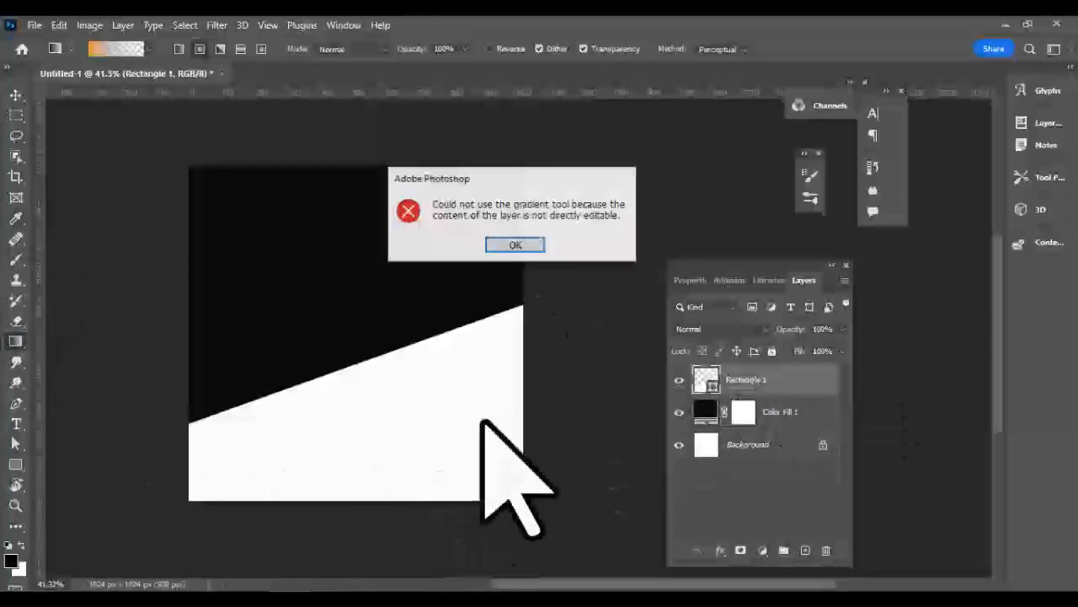
key(Return)
Fill Rectangle 1 with the recently used orange and give it a solid black 1 px stroke.
click(15, 464)
click(176, 48)
click(77, 132)
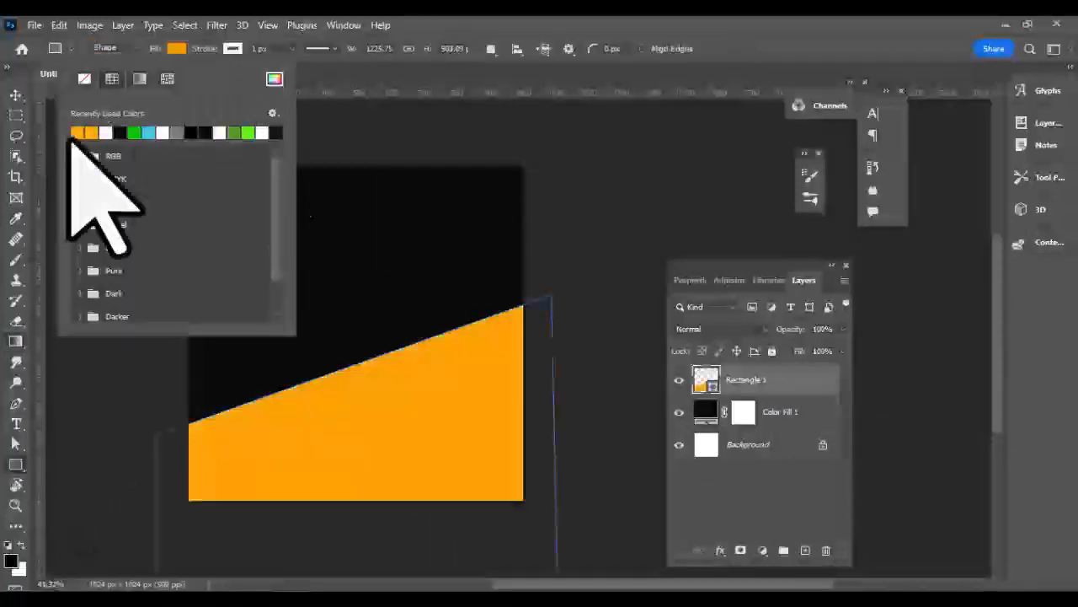
click(232, 49)
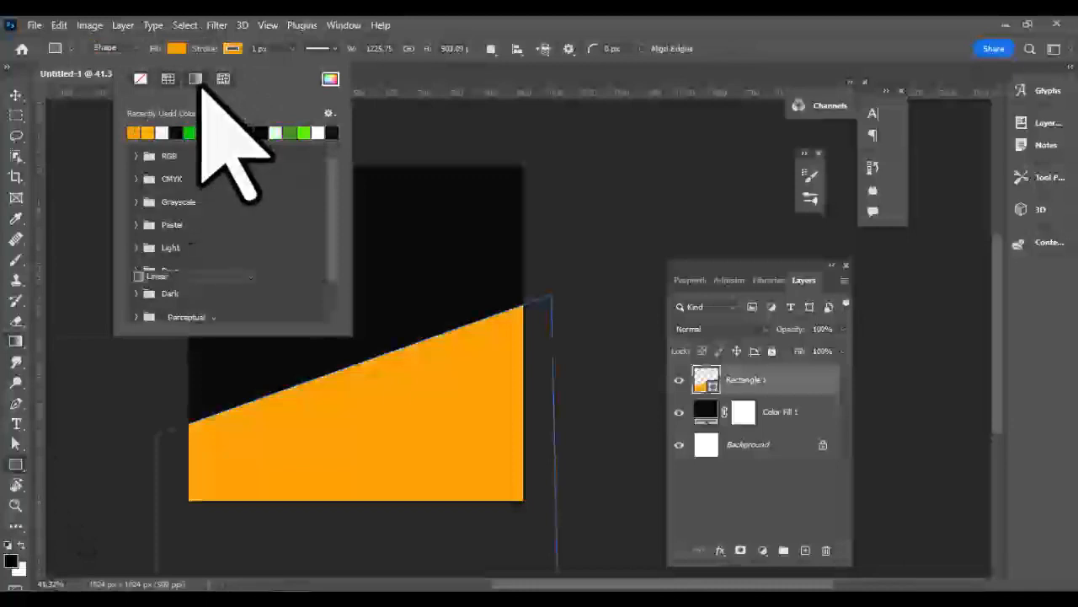
click(198, 82)
click(179, 48)
click(232, 48)
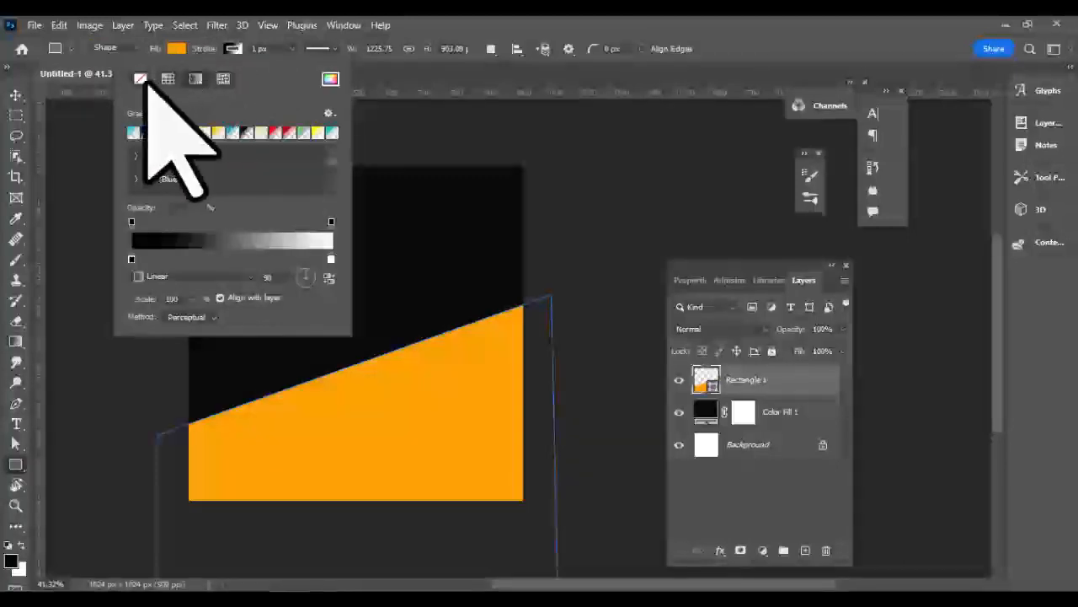
click(167, 78)
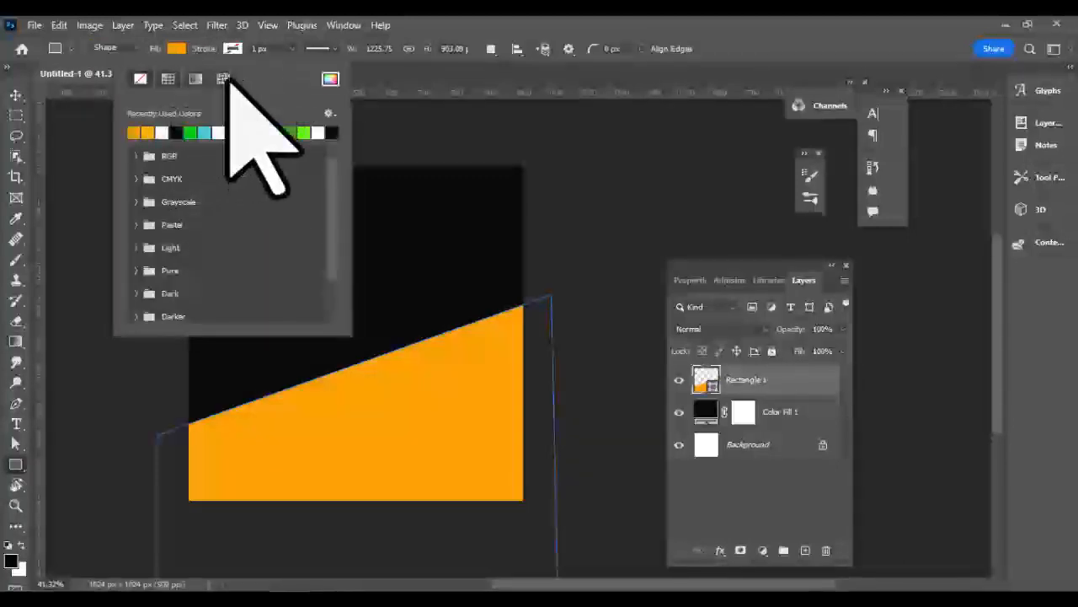
Change Rectangle 1's fill to a linear gradient and set its black color stop to a deep orange with hue 27.
click(176, 48)
click(139, 78)
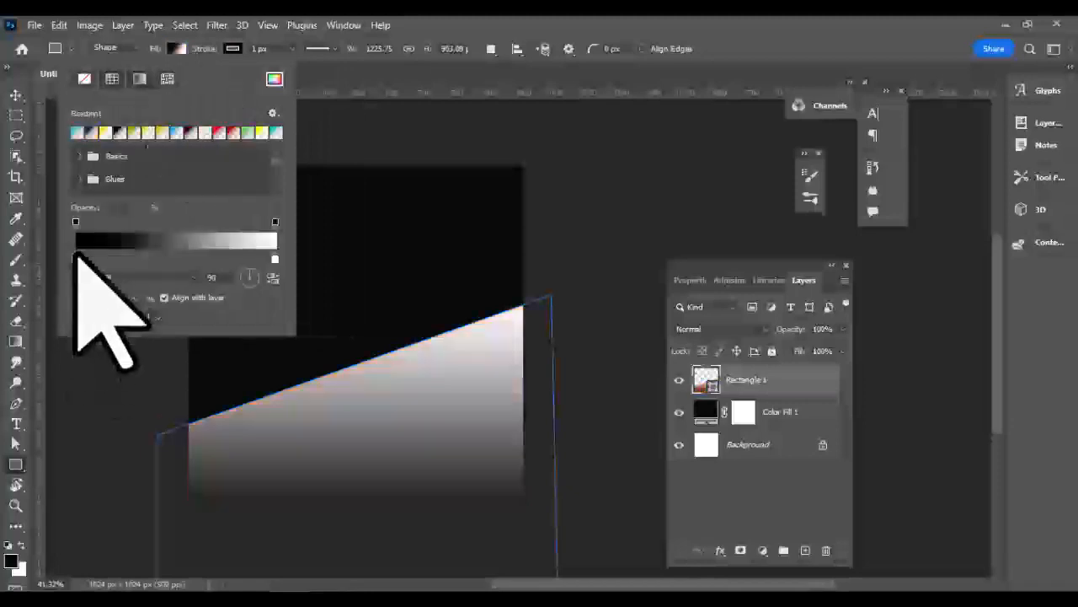
double_click(76, 260)
drag(789, 477, 789, 493)
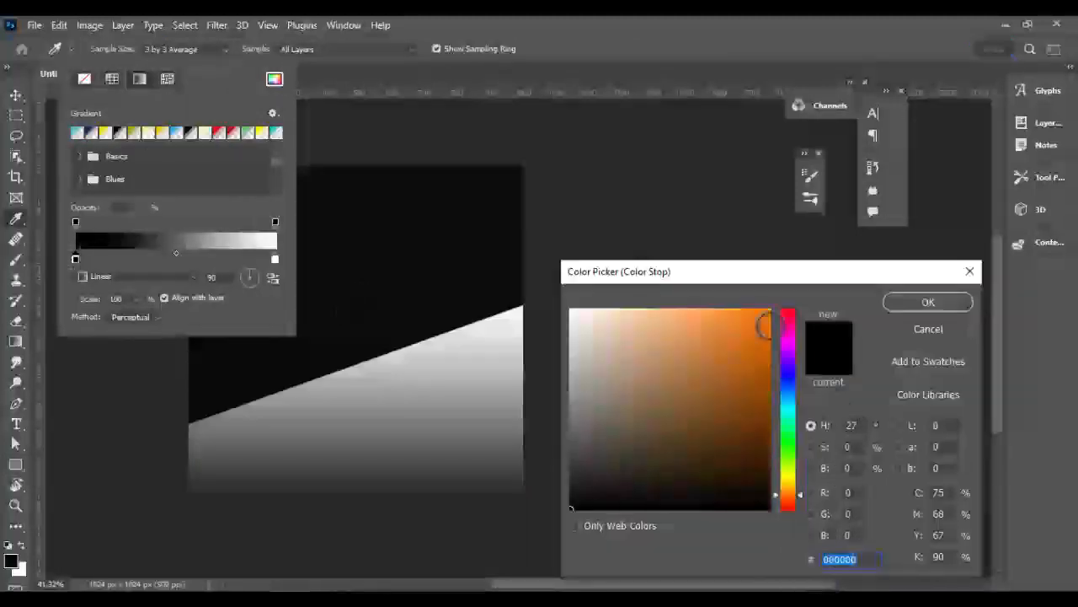
click(768, 310)
key(Return)
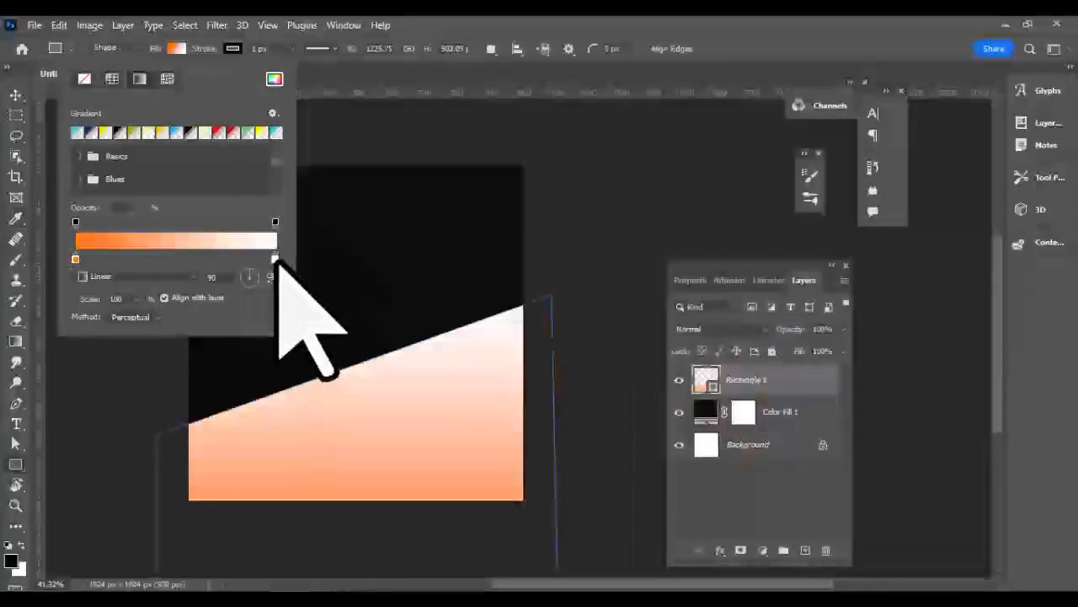
Set the white color stop of Rectangle 1's gradient to a bright orange with hue 38.
double_click(275, 260)
click(790, 489)
click(768, 315)
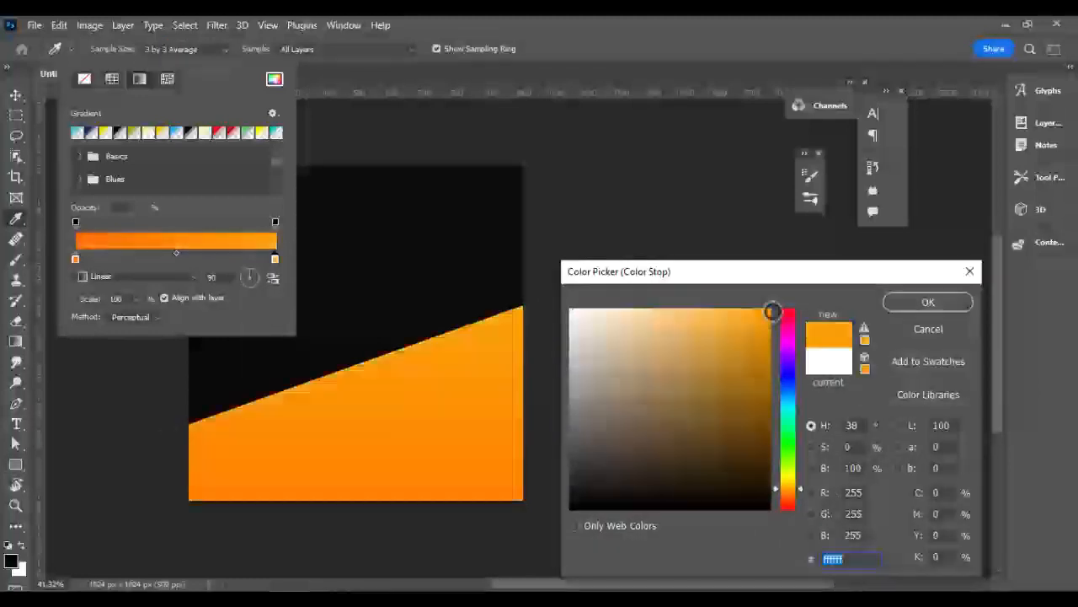
click(910, 307)
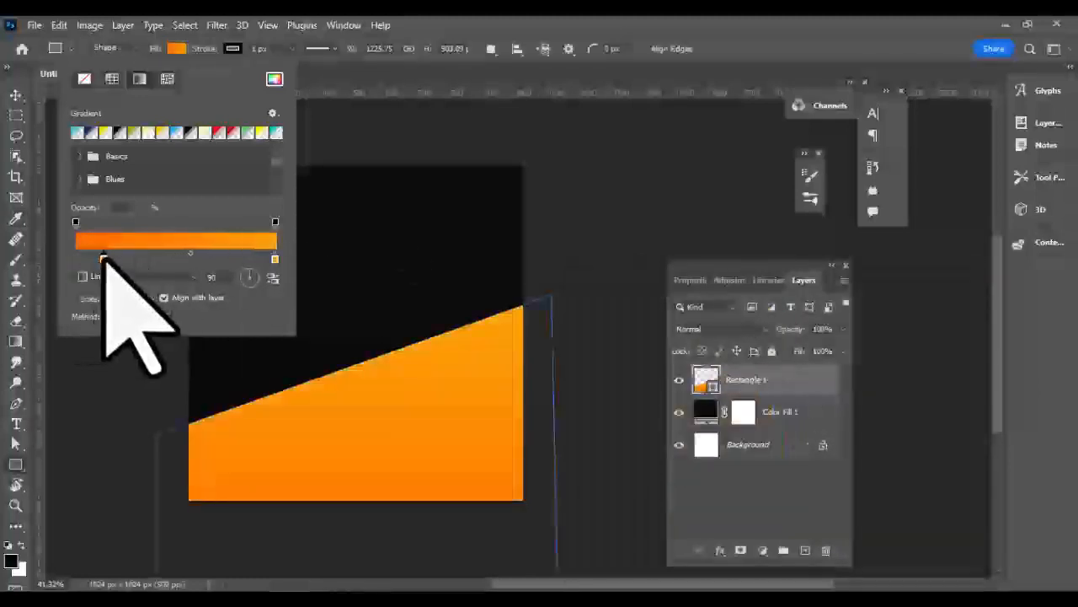
Move both color stops of Rectangle 1's gradient inward and shift the lighter stop to a more yellow orange.
drag(274, 259, 246, 258)
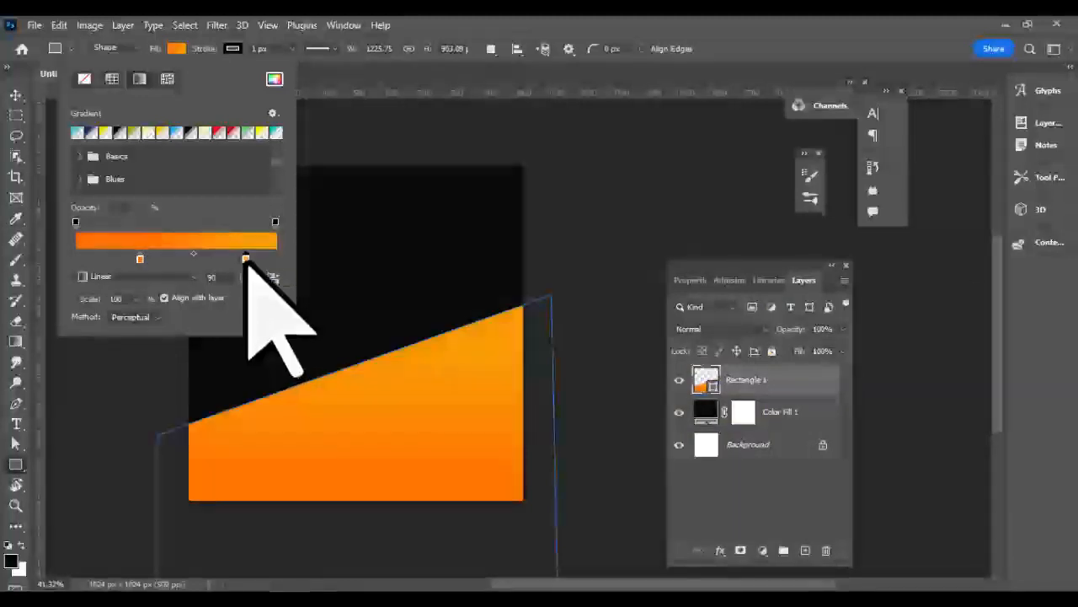
double_click(245, 258)
drag(786, 494, 790, 472)
click(961, 302)
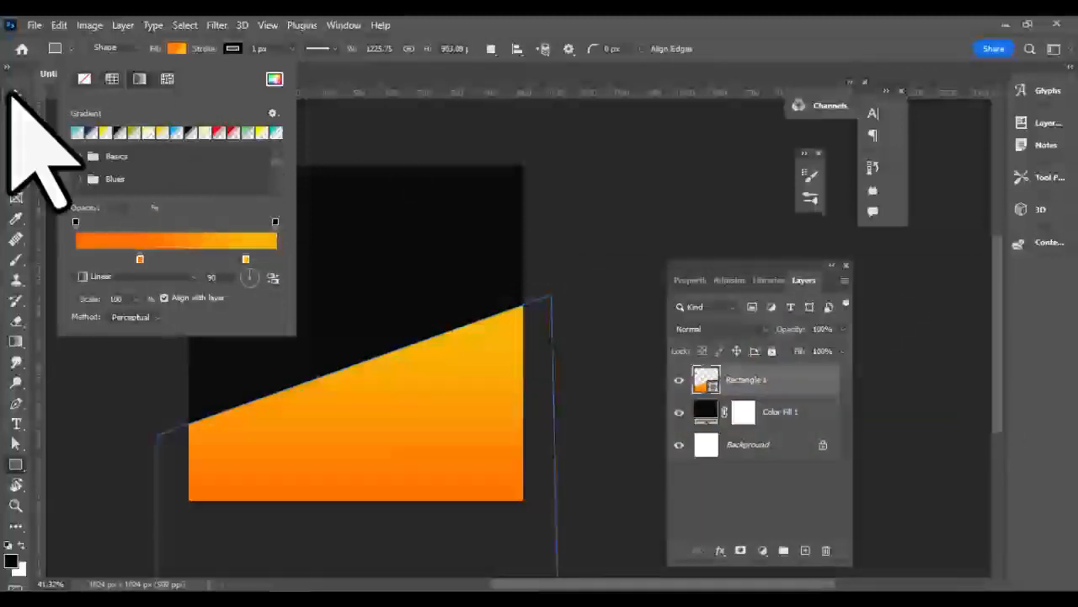
Draw a second gradient-filled rectangle about 1086 px wide and 430 px high across the lower part of the canvas.
click(12, 95)
click(18, 466)
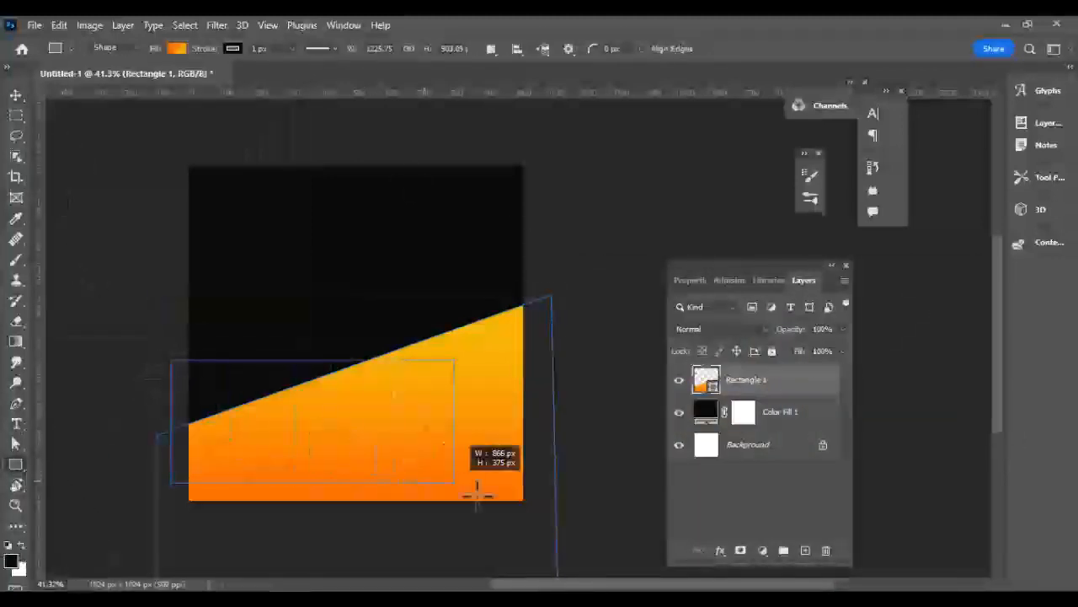
drag(476, 487, 525, 500)
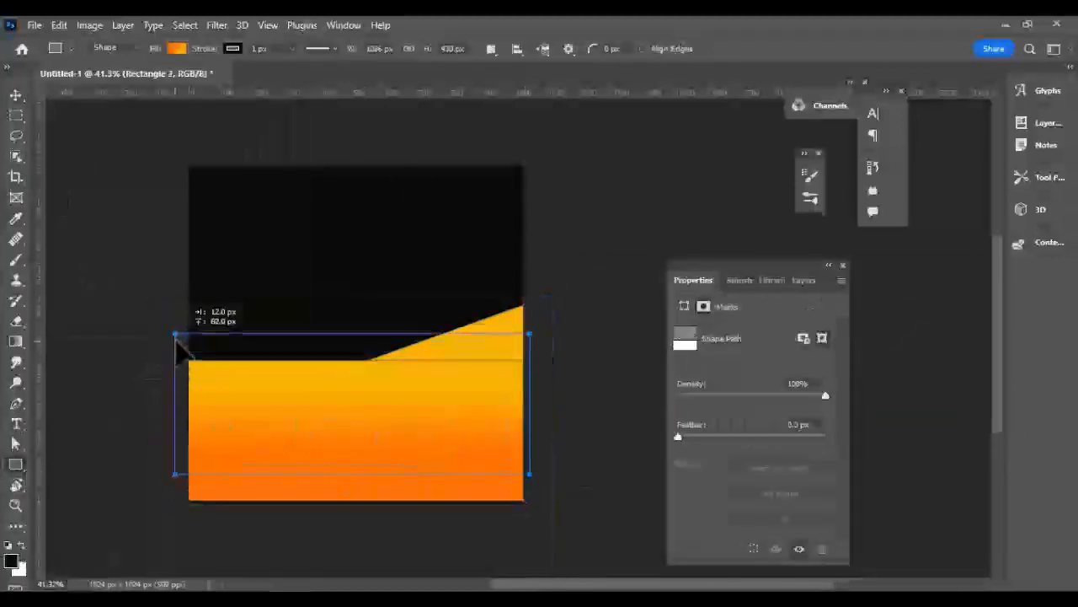
Move the second rectangle upward and distort it so its upper edge slopes downward from left to right.
drag(175, 334, 185, 250)
click(15, 95)
drag(271, 344, 272, 444)
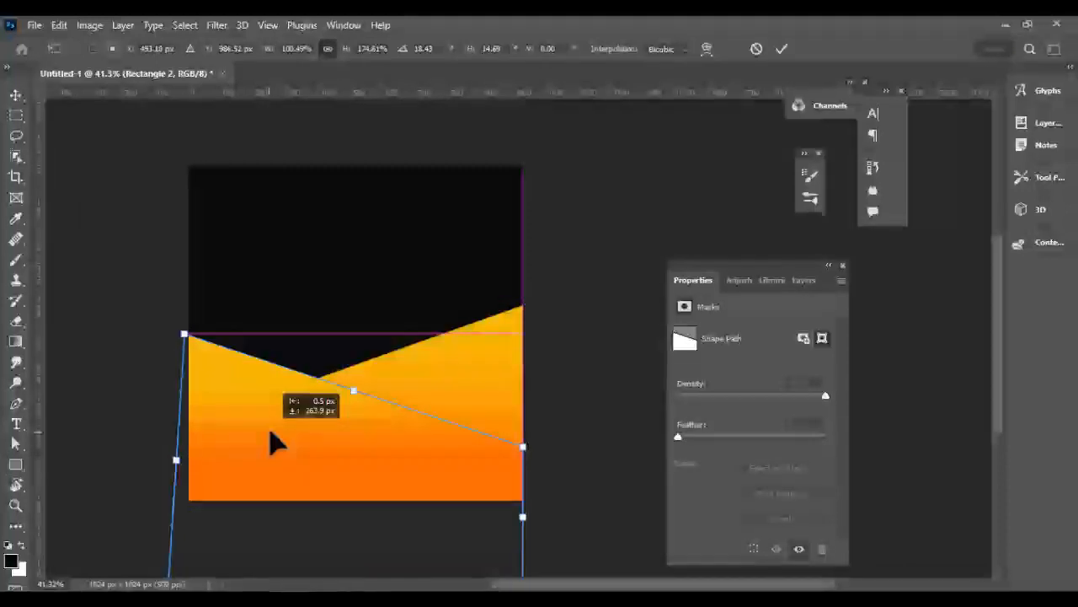
Place the Rectangle 2 layer directly below Rectangle 1, then hide and show it to check the overlap.
click(803, 281)
drag(764, 381, 765, 406)
click(758, 383)
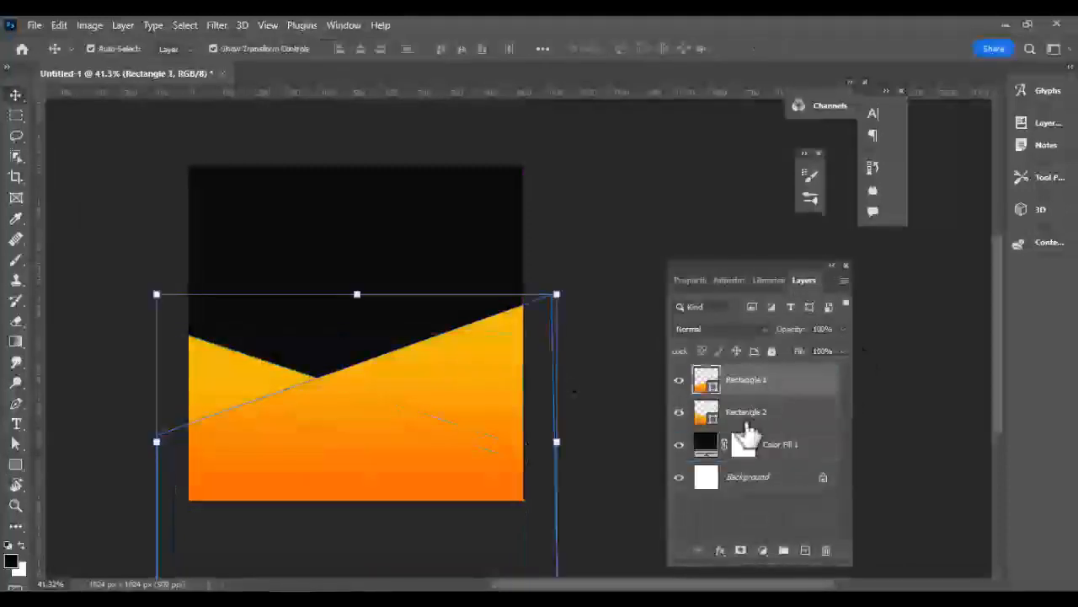
click(746, 420)
click(679, 413)
click(679, 413)
Reverse Rectangle 2's gradient so yellow-orange comes first, and move the deep orange stop toward the middle.
click(16, 464)
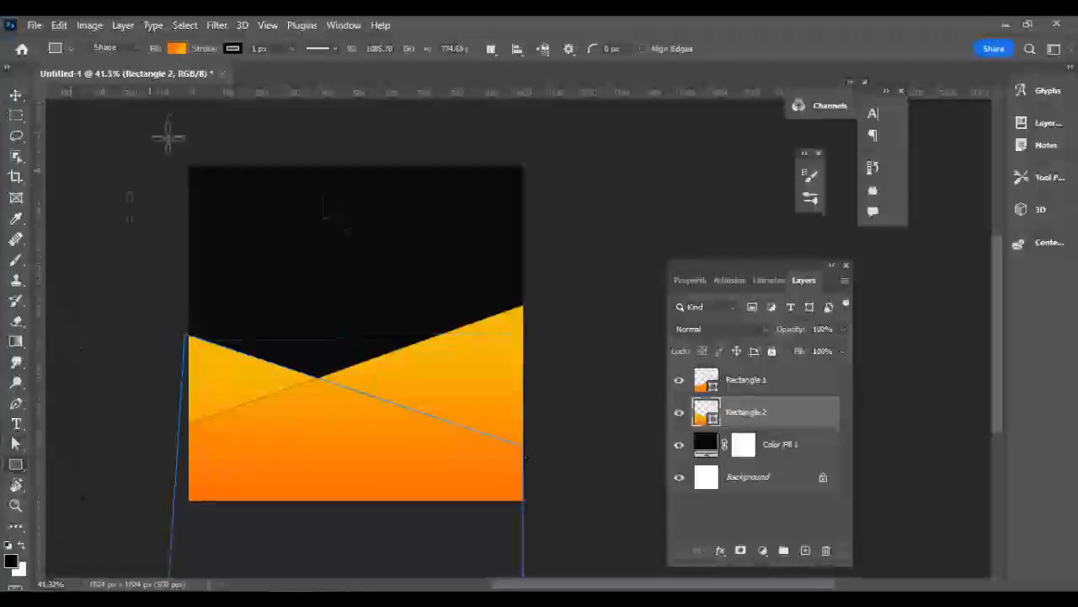
click(178, 48)
drag(245, 258, 156, 259)
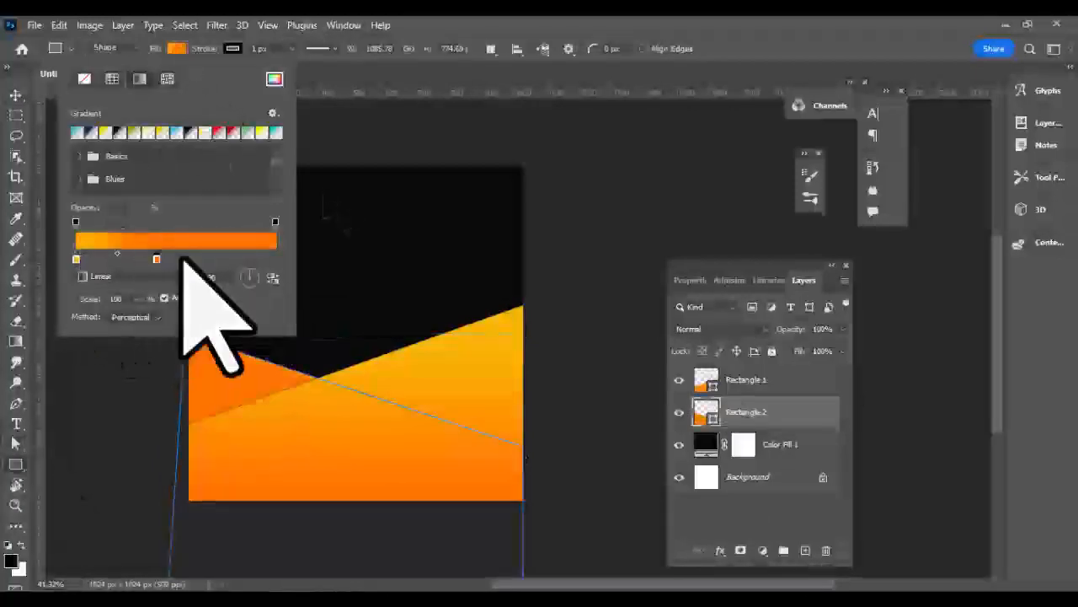
Add a third color stop at the end of Rectangle 2's gradient and color it orange ff7c01 sampled from the artwork.
click(248, 257)
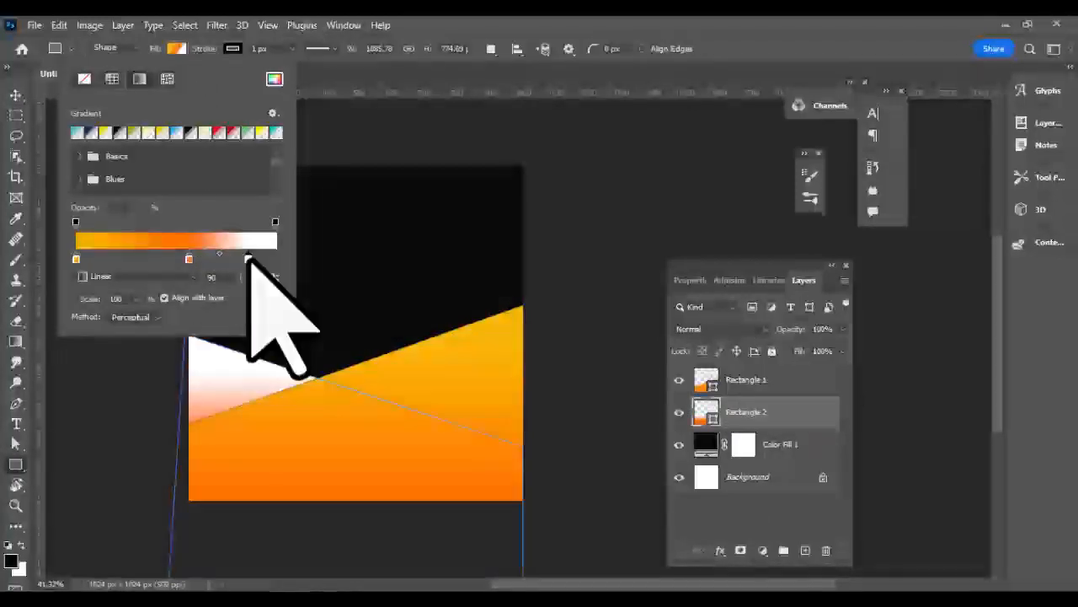
mouse_move(248, 259)
mouse_down()
mouse_move(187, 259)
mouse_move(258, 259)
mouse_up()
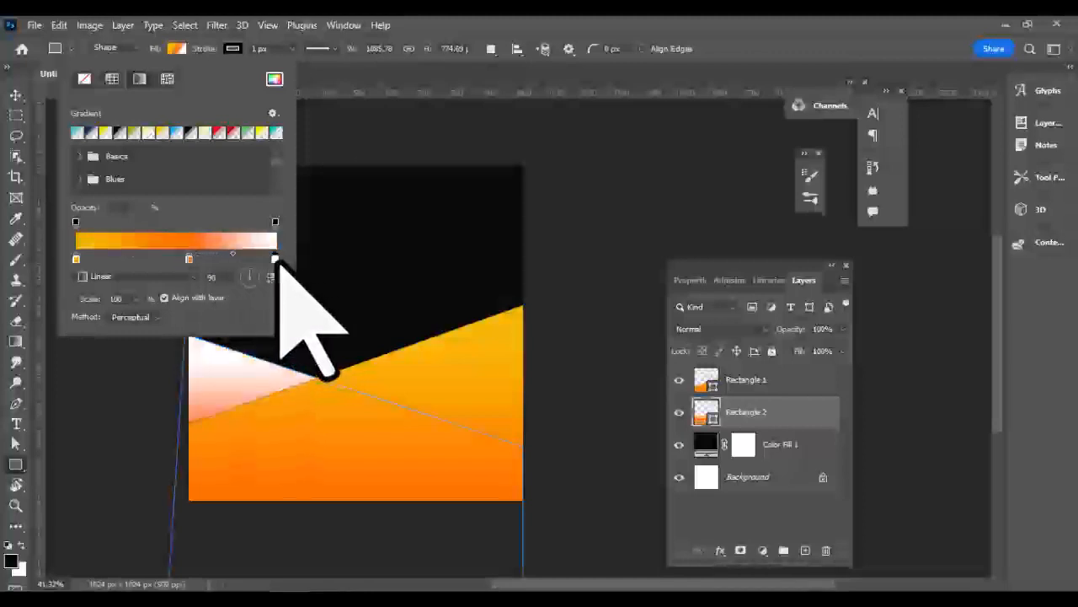
double_click(275, 258)
click(462, 458)
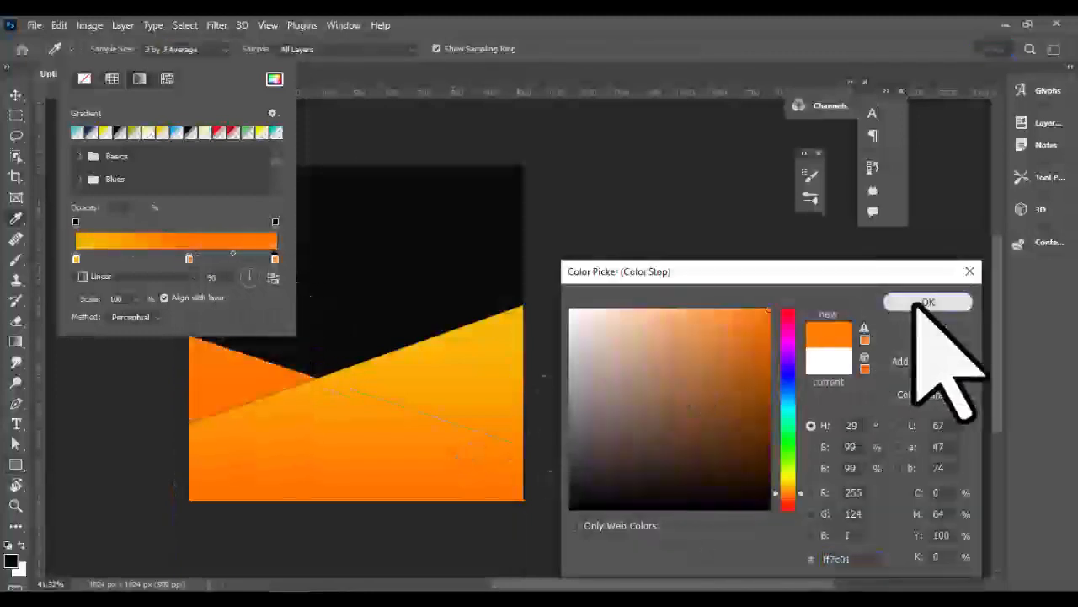
click(925, 303)
Move the middle orange and starting yellow-orange stops of Rectangle 2's gradient toward its end.
drag(189, 259, 250, 259)
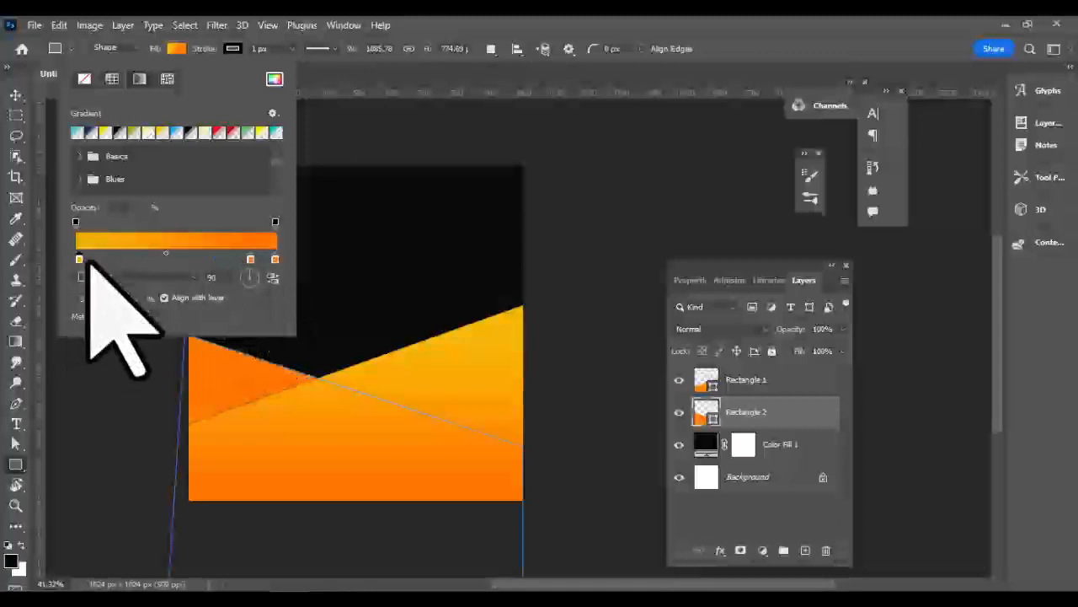
drag(81, 260, 141, 260)
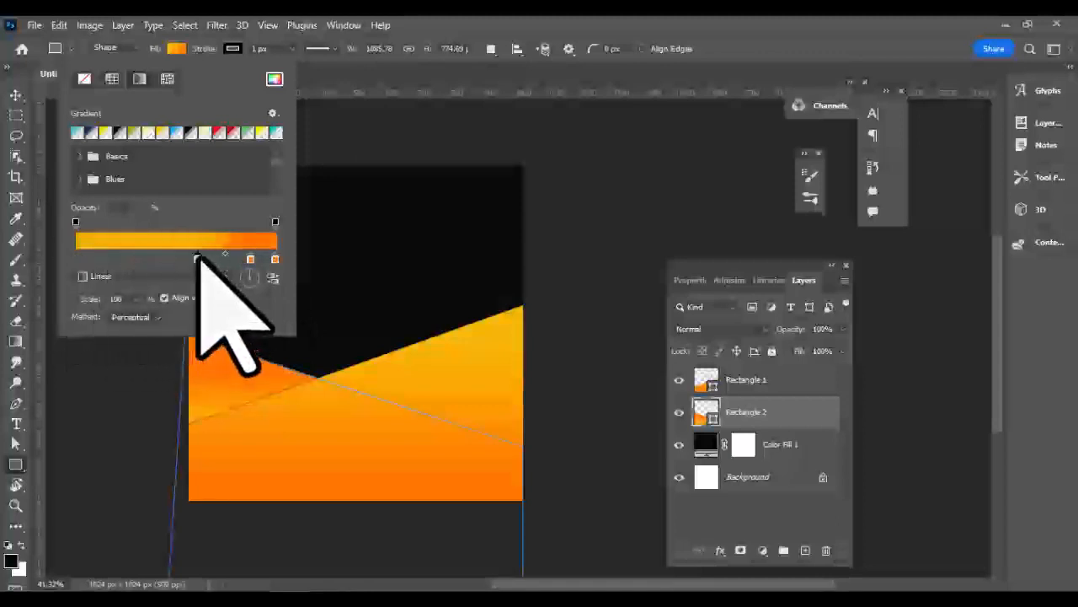
click(232, 48)
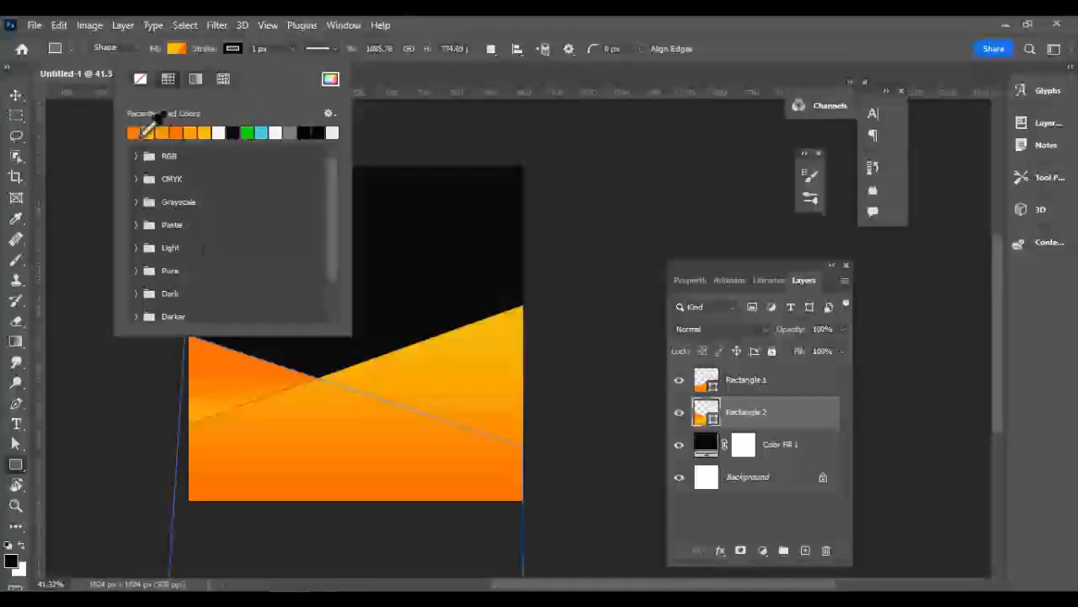
Select the Rectangle 1 layer and open the burger image yggk.png as a separate document.
click(15, 96)
click(743, 380)
click(35, 26)
click(56, 55)
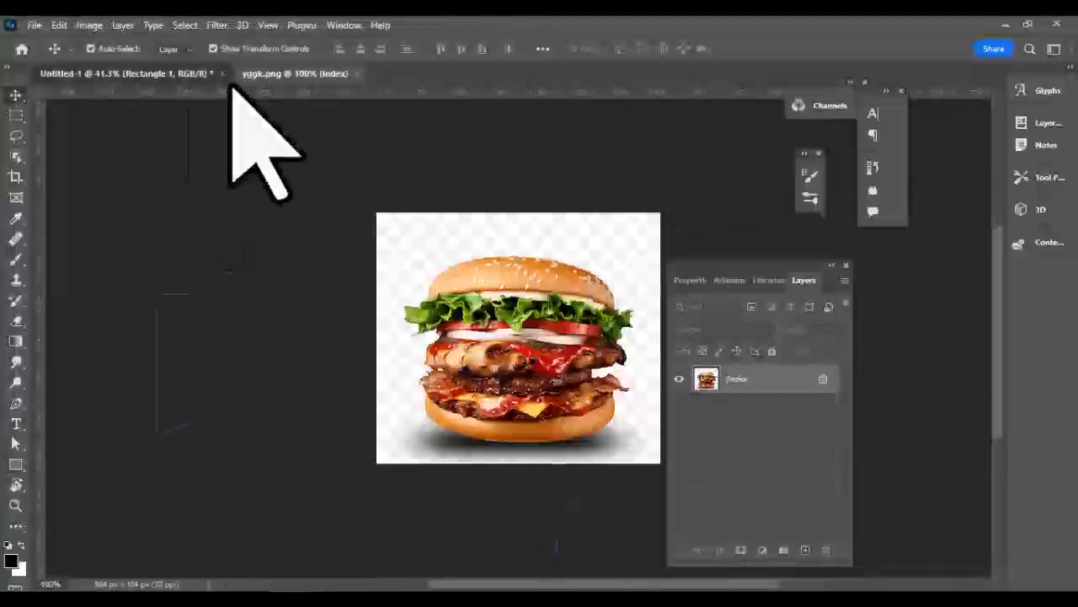
Copy the burger image from yggk.png into the square design as a new layer and close its document.
drag(236, 80, 379, 197)
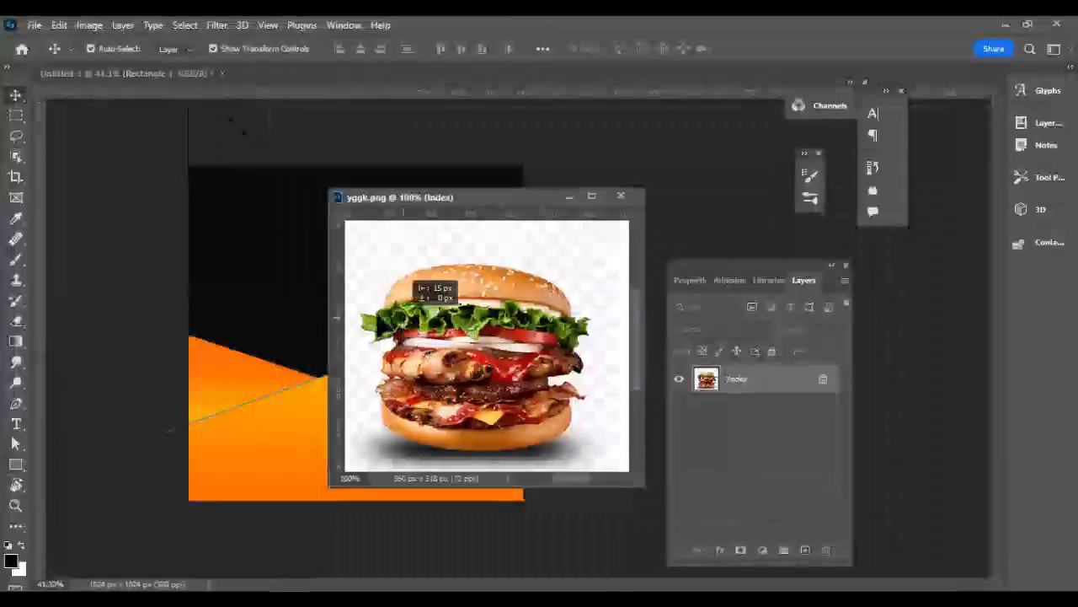
drag(506, 337, 281, 293)
mouse_move(425, 282)
mouse_down()
mouse_move(351, 294)
mouse_move(421, 296)
mouse_up()
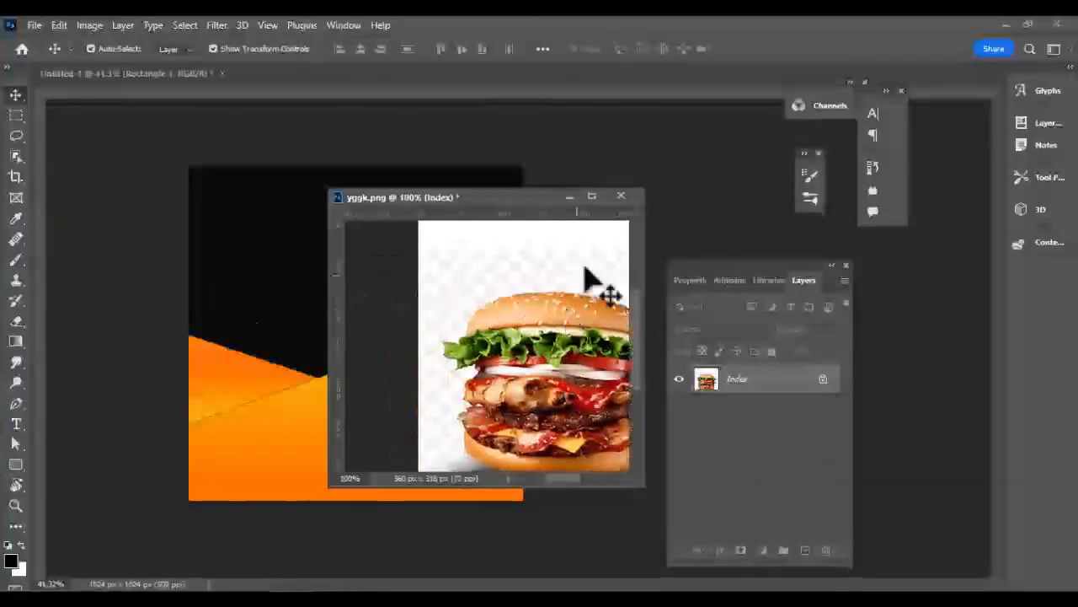
click(621, 195)
click(518, 247)
key(ctrl+v)
Enlarge the burger layer, rotate it clockwise by about 13 degrees and place it toward the design's right side.
key(ctrl+t)
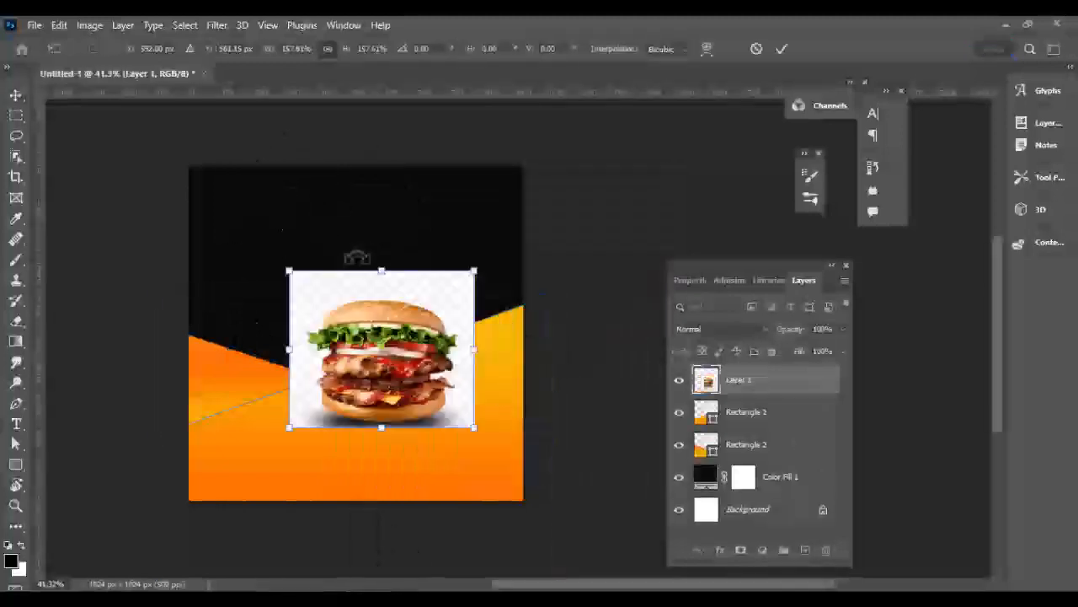
mouse_move(390, 273)
mouse_down()
mouse_move(379, 196)
mouse_move(408, 182)
mouse_move(407, 277)
mouse_up()
scroll(407, 276, up, 2)
drag(452, 200, 455, 210)
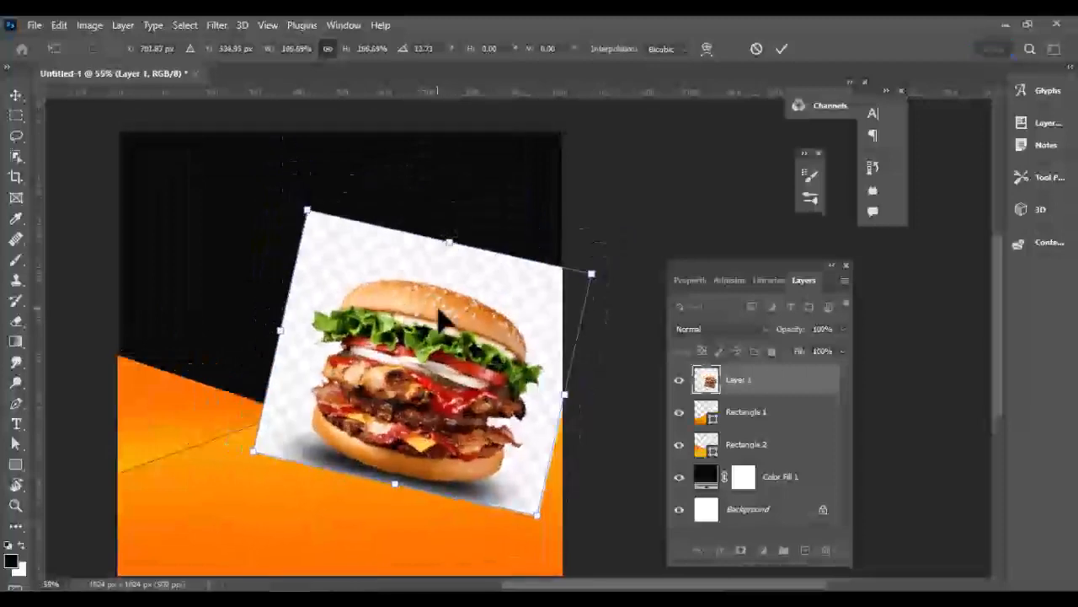
scroll(455, 210, down, 2)
Remove the burger layer's background and enlarge the cut-out burger to about 125%.
click(690, 280)
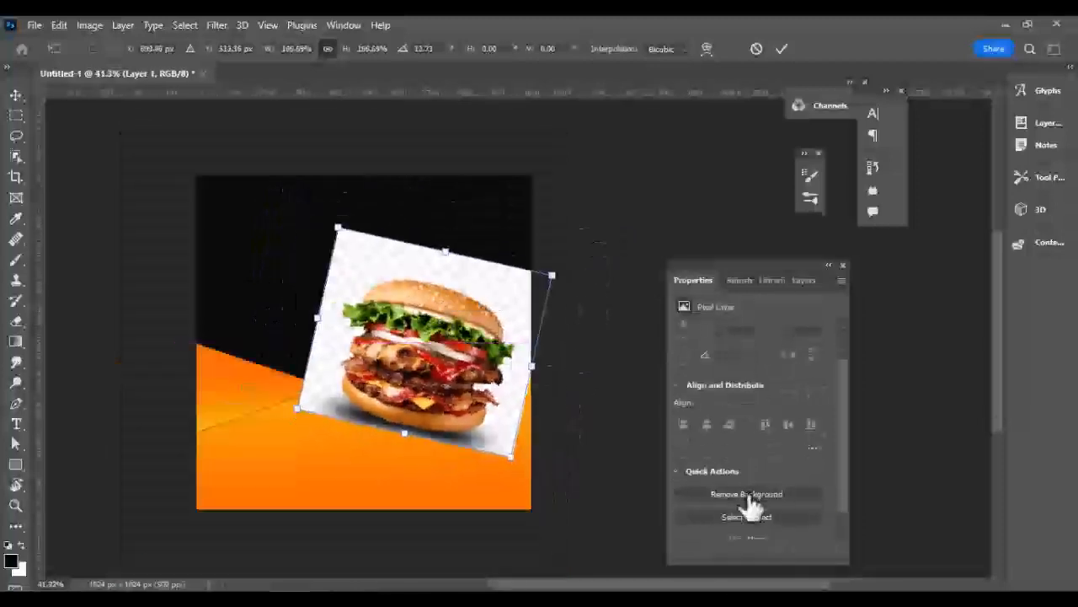
click(748, 497)
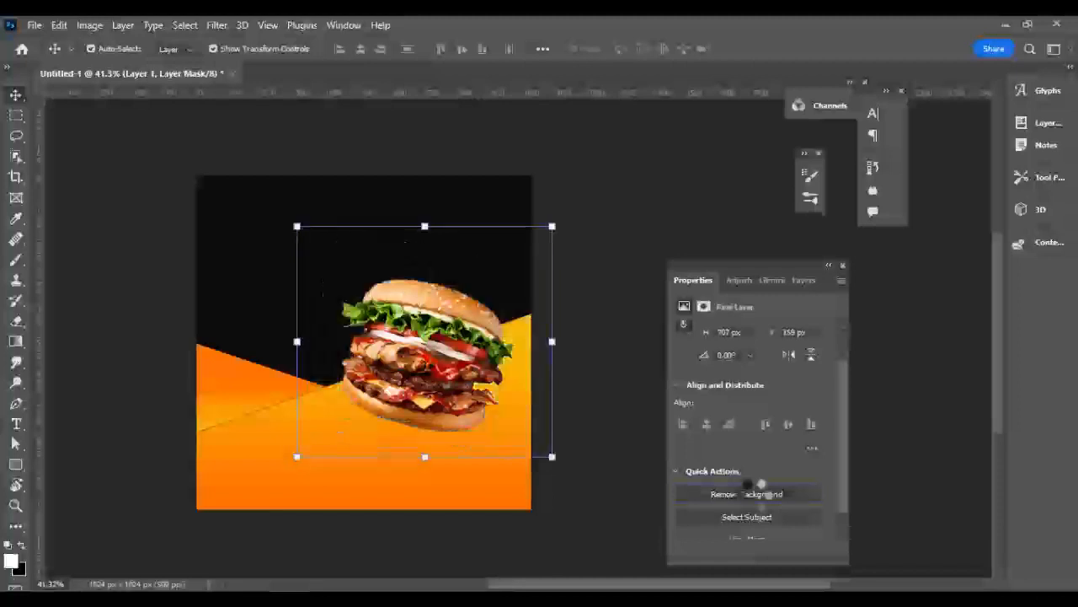
key(ctrl+t)
drag(452, 438, 459, 417)
mouse_move(431, 459)
mouse_down()
mouse_move(432, 496)
mouse_move(431, 451)
mouse_up()
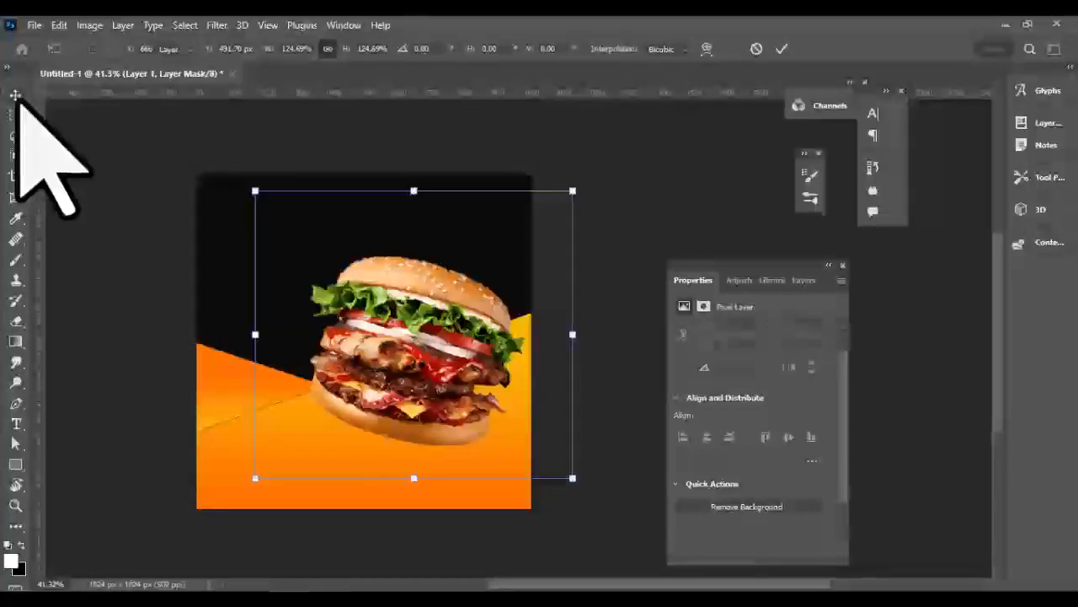
key(Return)
Add the text EXTRALAGE above the burger in white 14 pt Arial Rounded MT Bold.
click(16, 424)
click(804, 280)
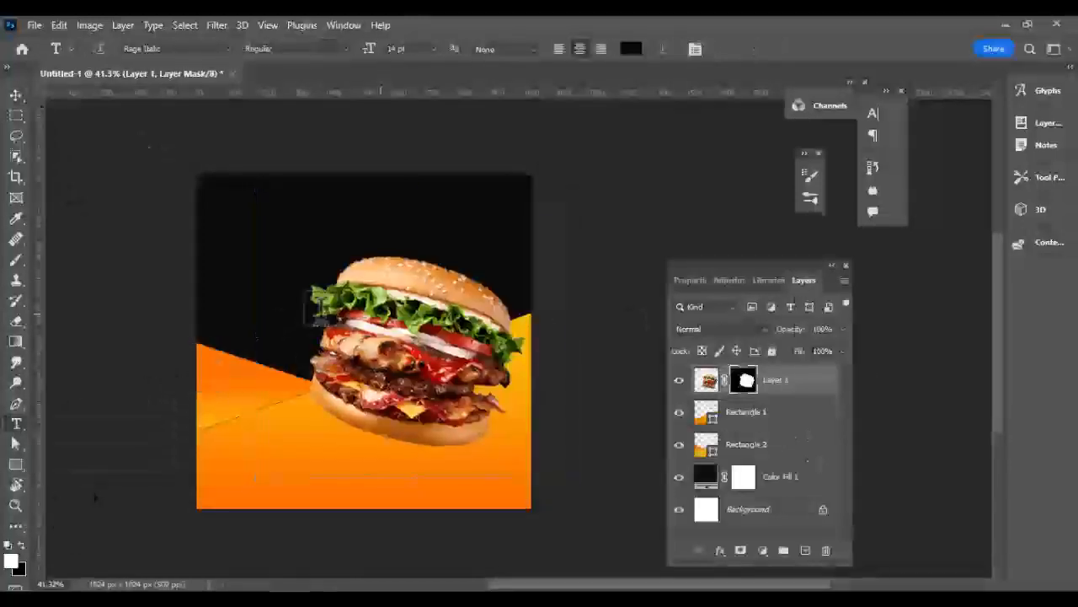
drag(524, 287, 216, 217)
click(227, 48)
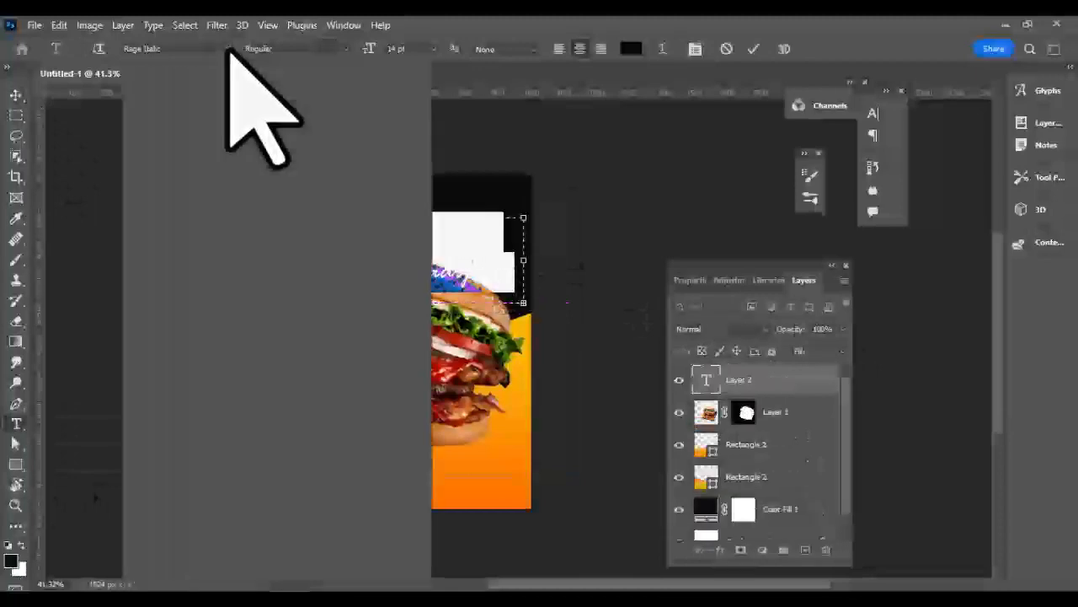
click(207, 126)
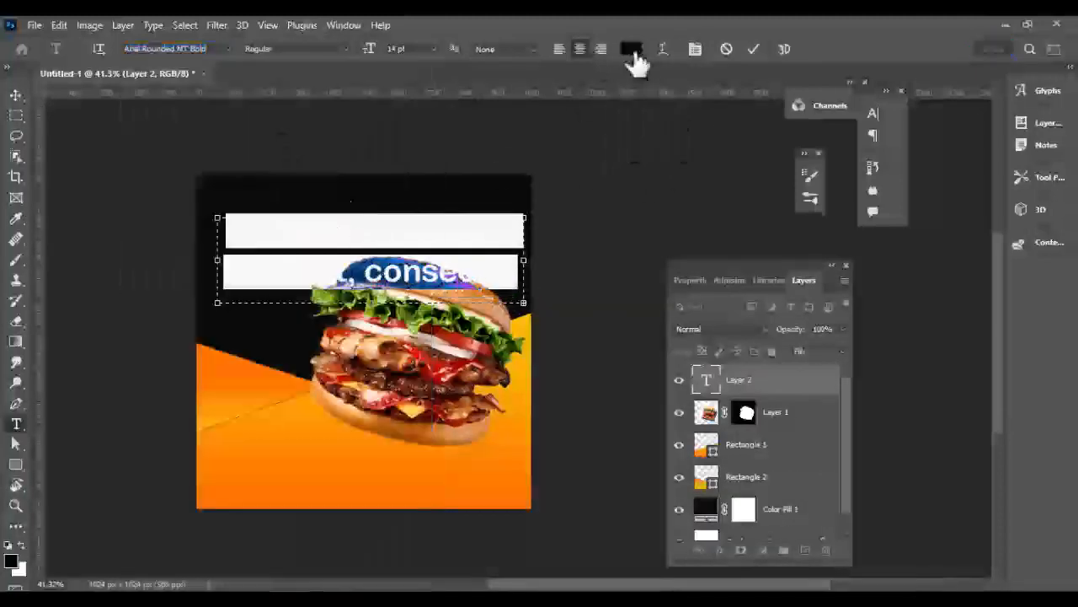
click(631, 48)
click(572, 310)
click(918, 303)
text(E)
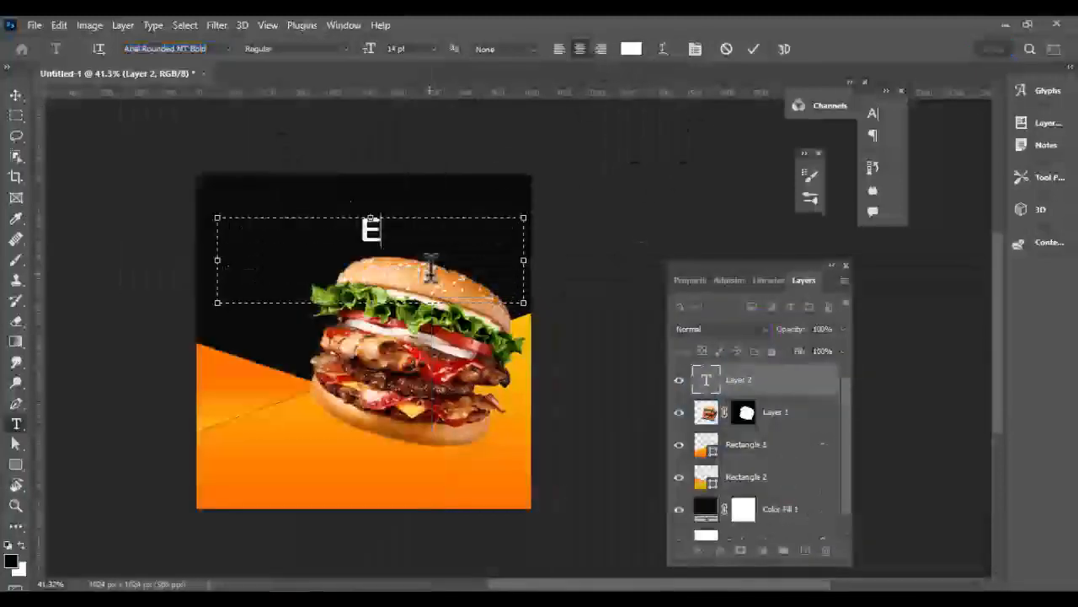
text(XTRALAGE)
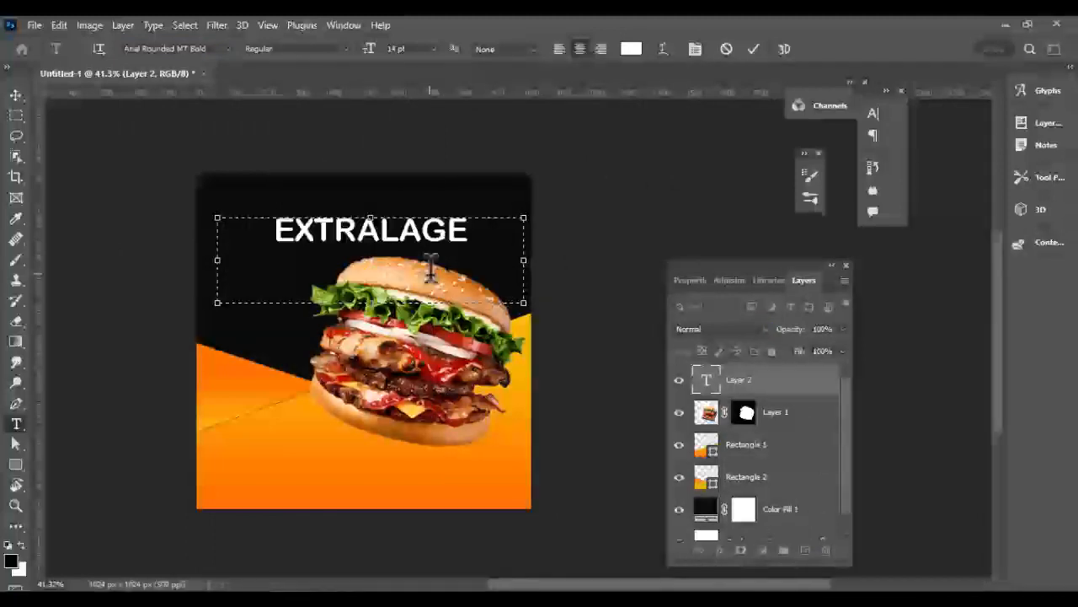
Shrink the EXTRALAGE text and move it to the upper-left area of the black background.
click(16, 95)
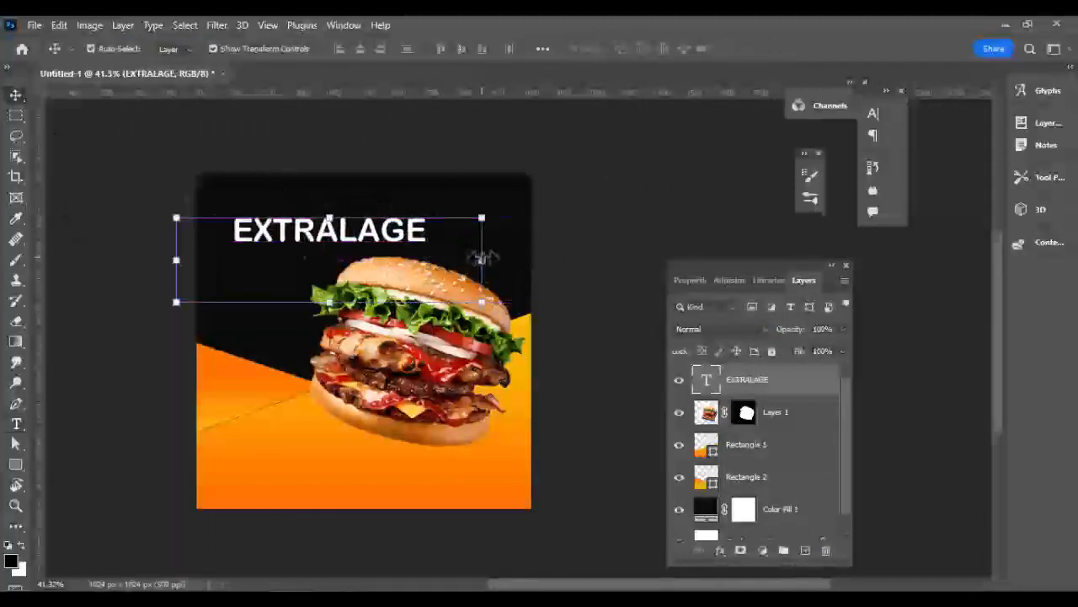
drag(480, 259, 354, 219)
key(Return)
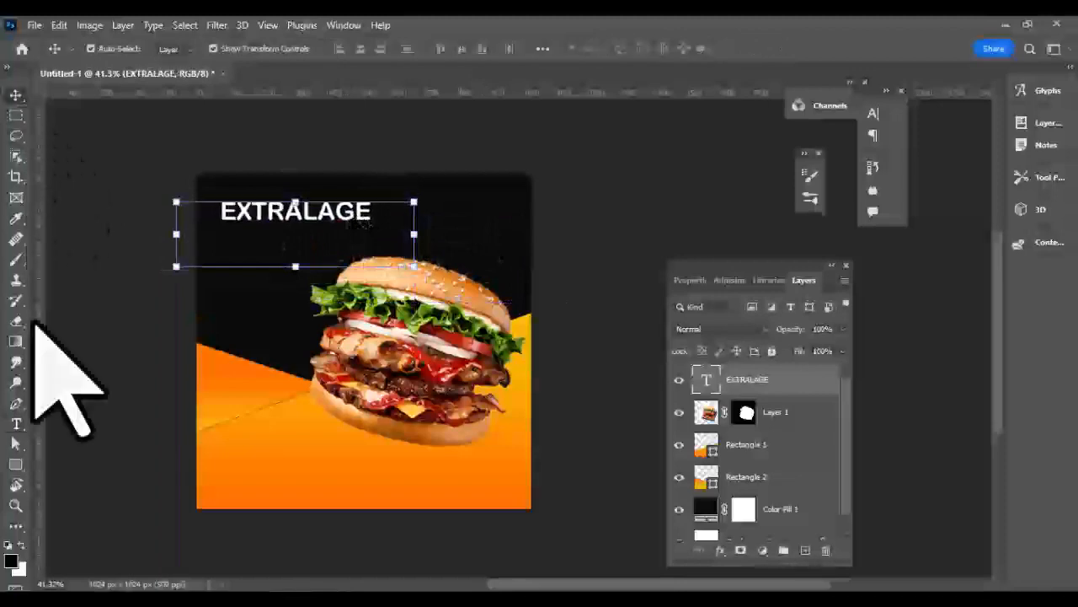
Add a second text line reading BURGER below EXTRALAGE in the Eras Bold ITC font.
click(16, 423)
drag(205, 247, 503, 324)
key(Delete)
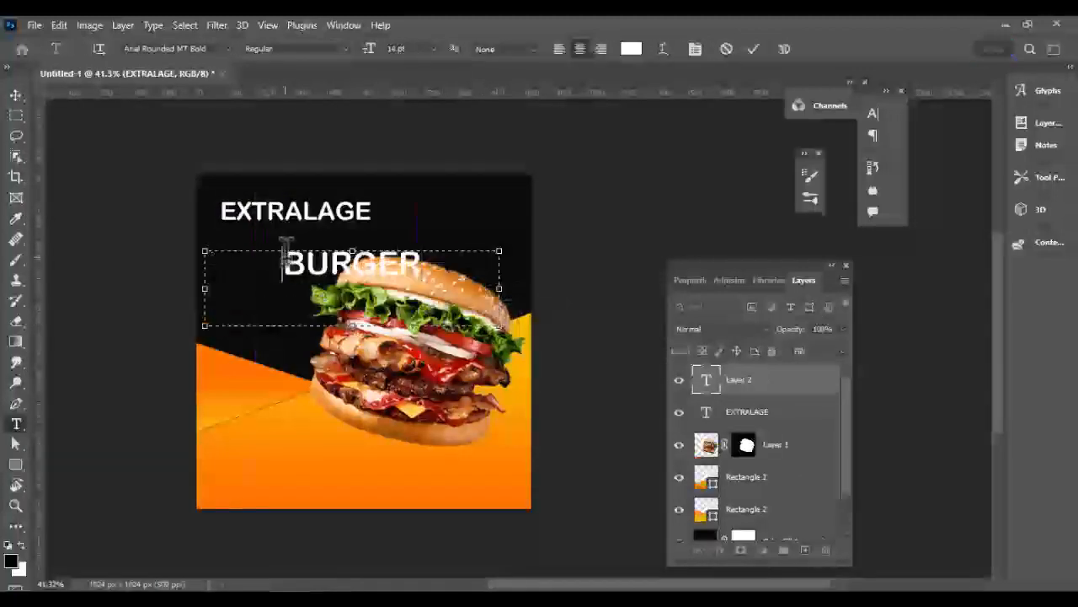
click(228, 48)
click(297, 180)
Enlarge the BURGER text so that it starts at the left edge of EXTRALAGE.
click(16, 94)
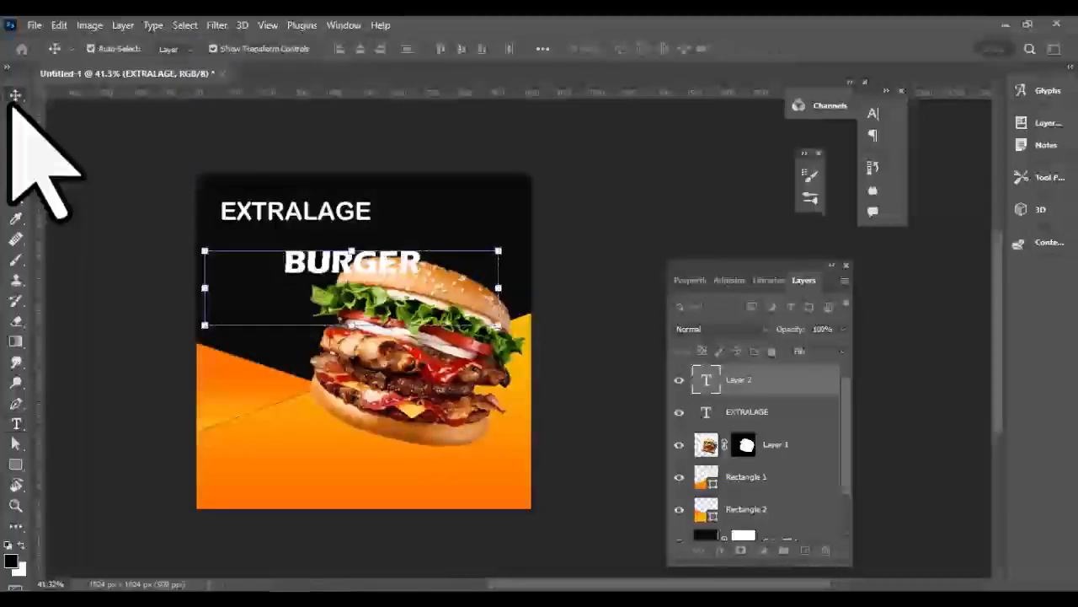
drag(205, 286, 123, 286)
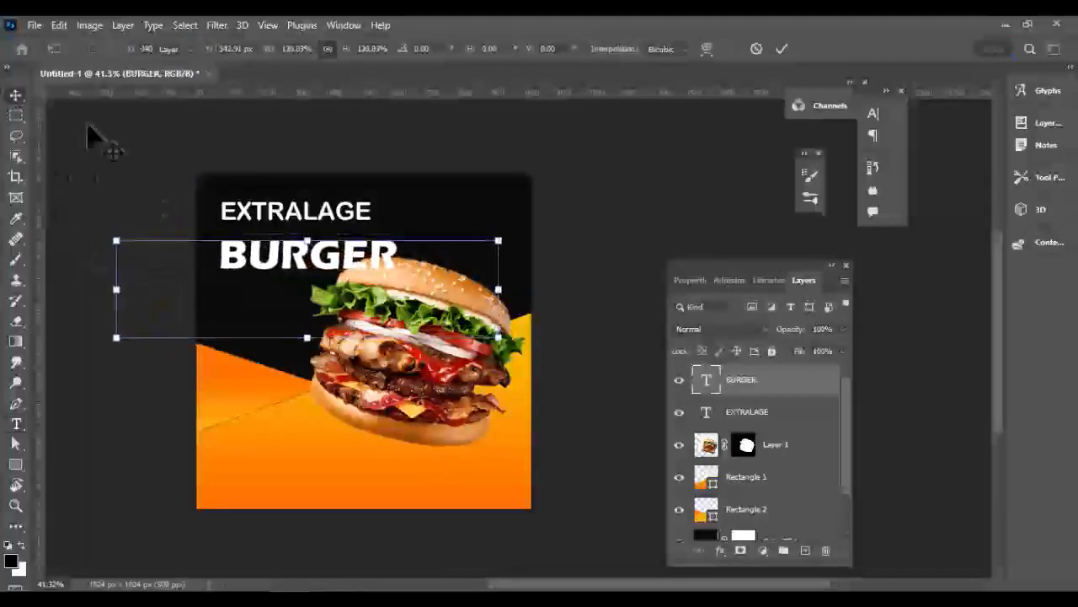
key(Return)
Resize the EXTRALAGE text and position it closely above BURGER.
click(294, 212)
drag(294, 202, 328, 192)
scroll(271, 243, up, 3)
scroll(327, 195, up, 3)
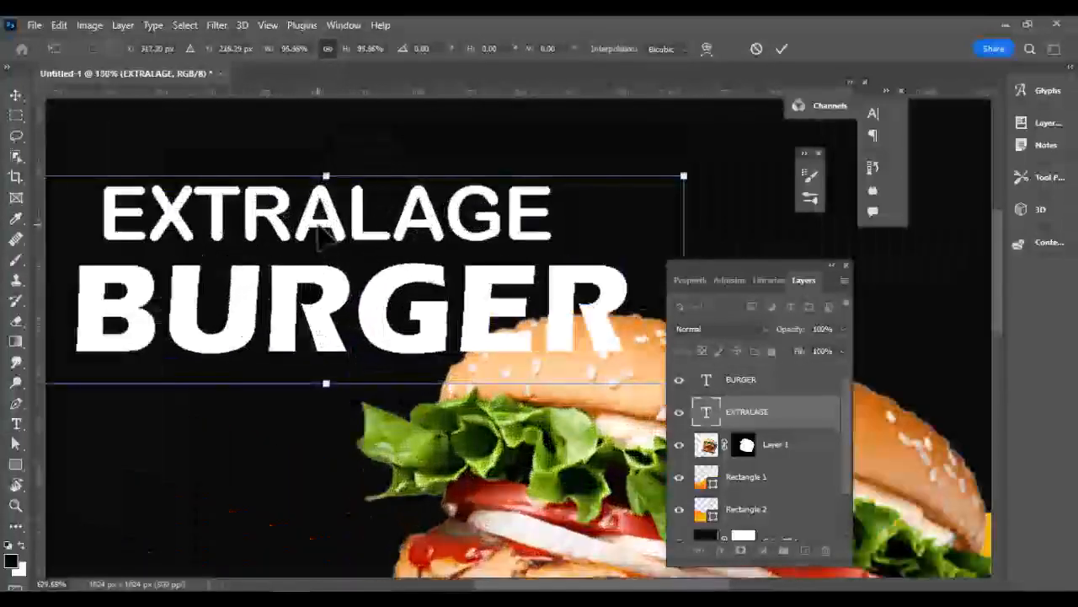
scroll(320, 190, down, 4)
key(Return)
click(544, 199)
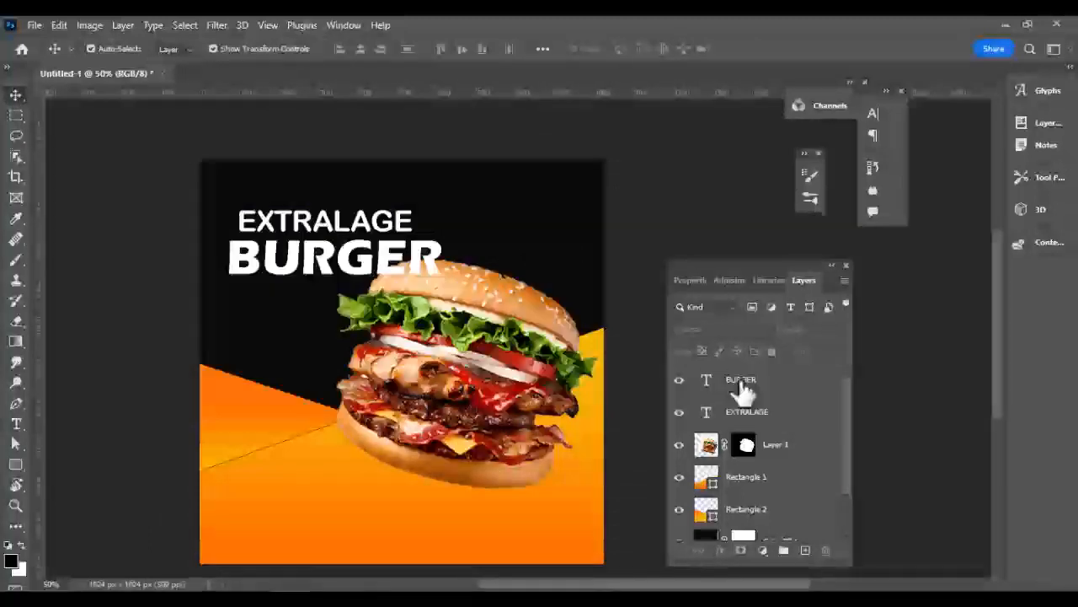
Add a Gradient Overlay layer style to the BURGER text.
click(15, 424)
click(243, 263)
key(ctrl+a)
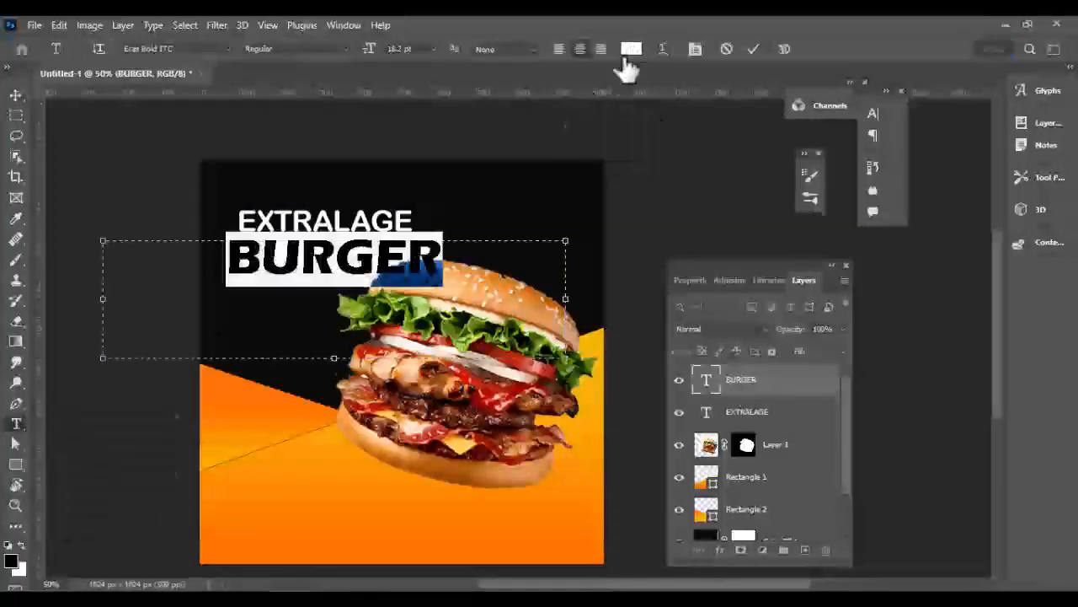
click(753, 379)
right_click(741, 375)
click(762, 38)
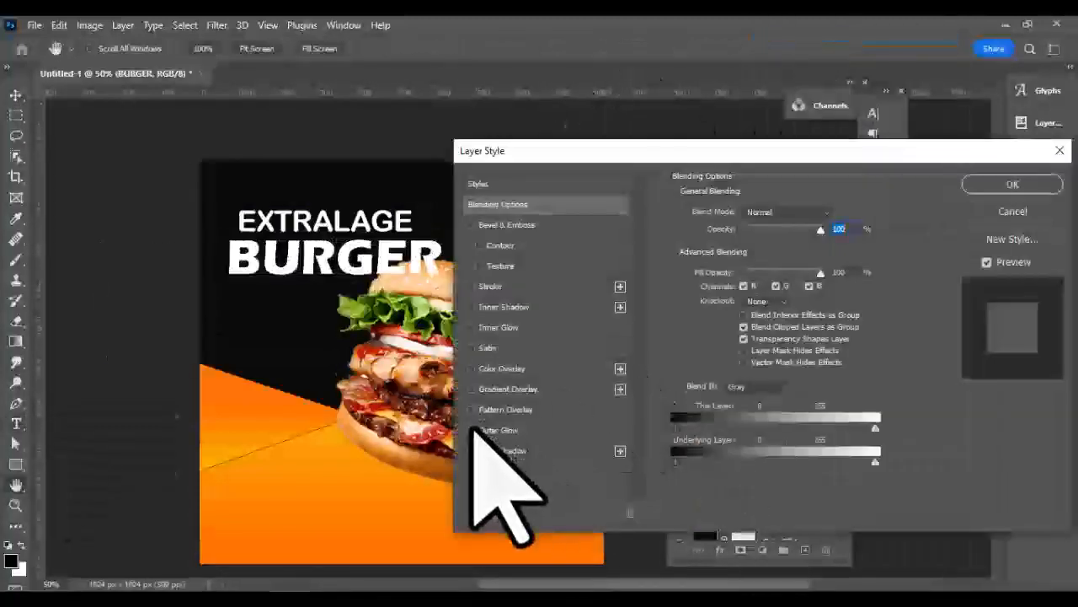
click(473, 430)
click(473, 430)
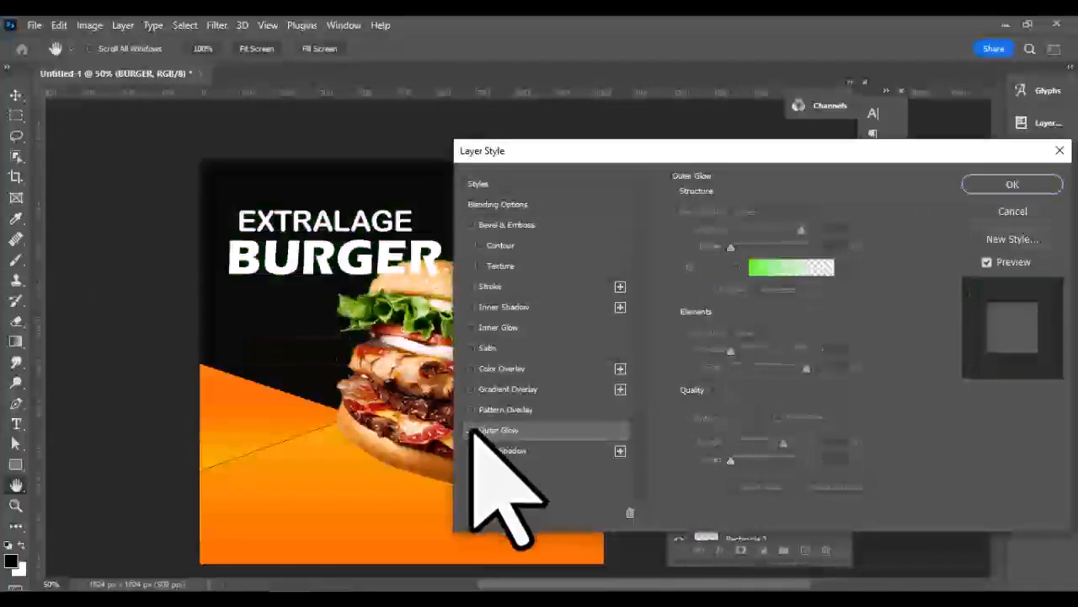
click(472, 388)
drag(687, 159, 704, 175)
click(531, 405)
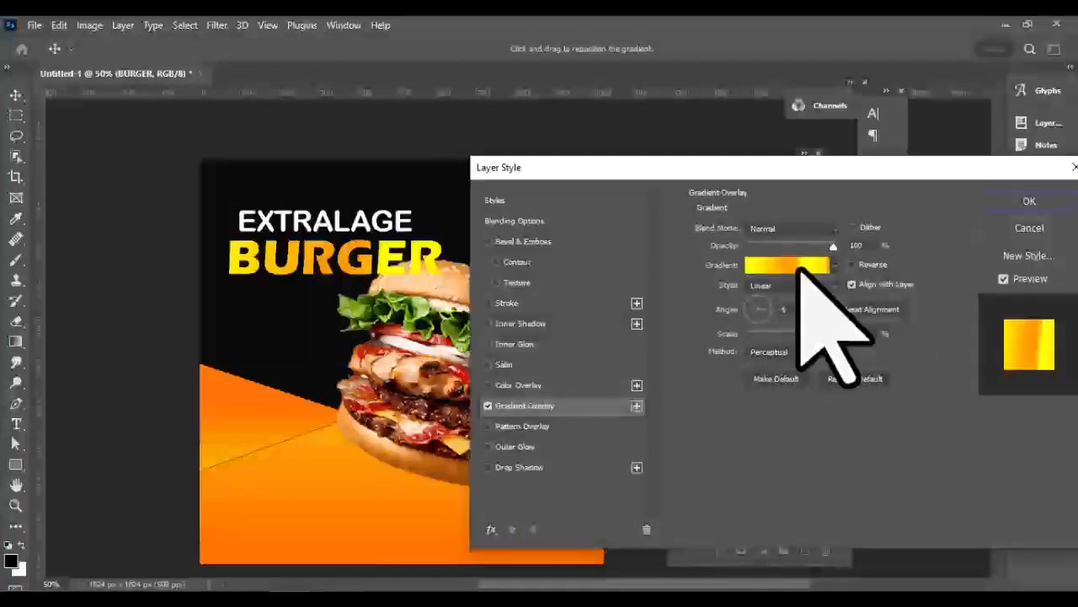
Rearrange the BURGER overlay gradient into four stops alternating orange and yellow, starting with orange at 0%.
click(799, 266)
drag(846, 409, 669, 411)
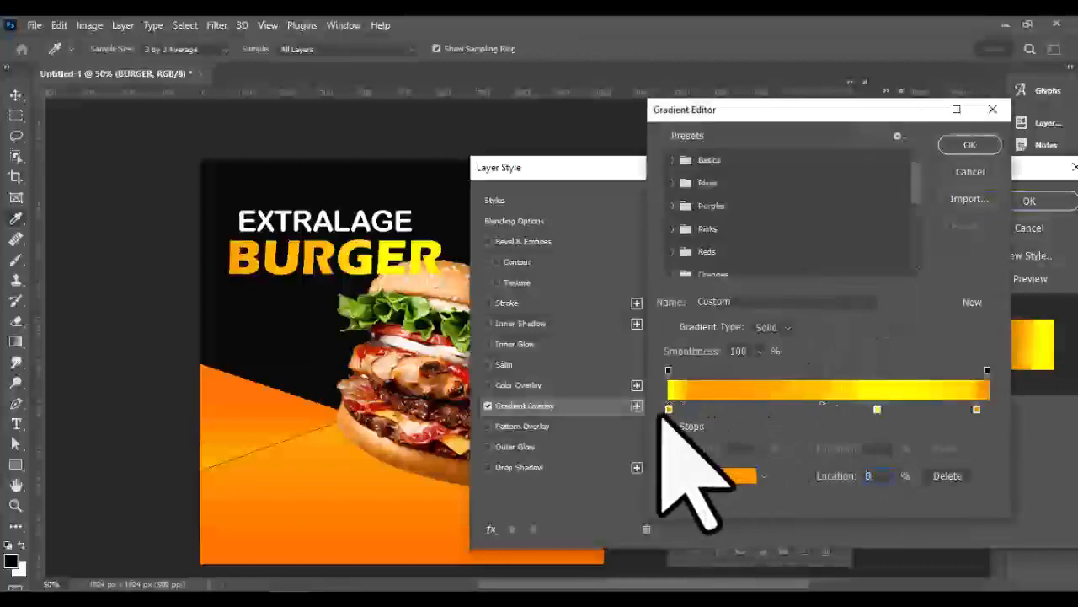
drag(977, 410, 950, 410)
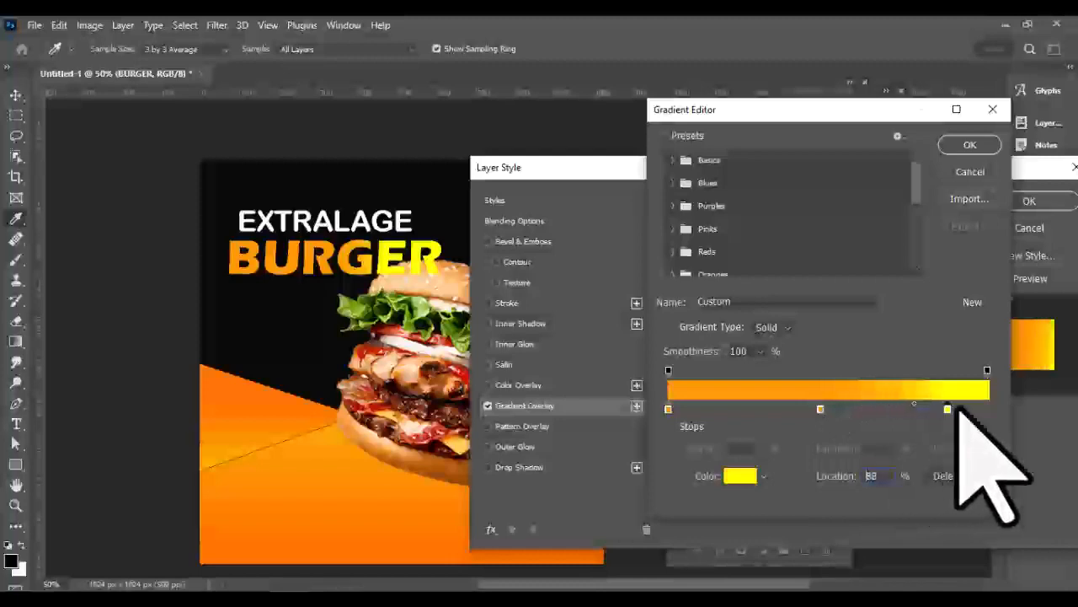
drag(820, 410, 898, 409)
drag(965, 409, 829, 410)
drag(899, 411, 962, 411)
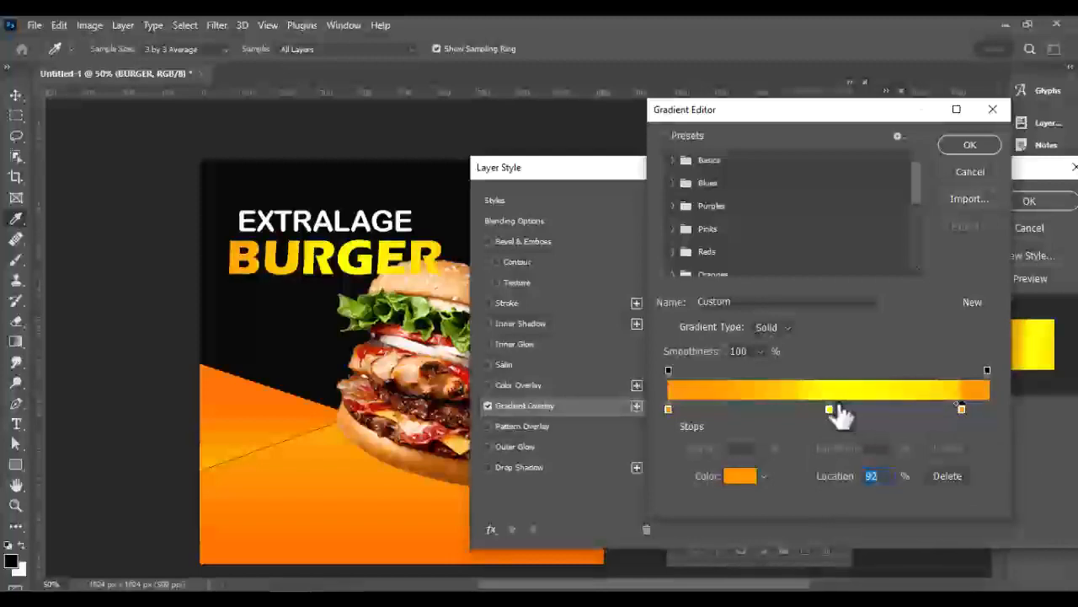
mouse_move(831, 411)
mouse_down()
mouse_move(915, 409)
mouse_move(851, 409)
mouse_up()
click(915, 409)
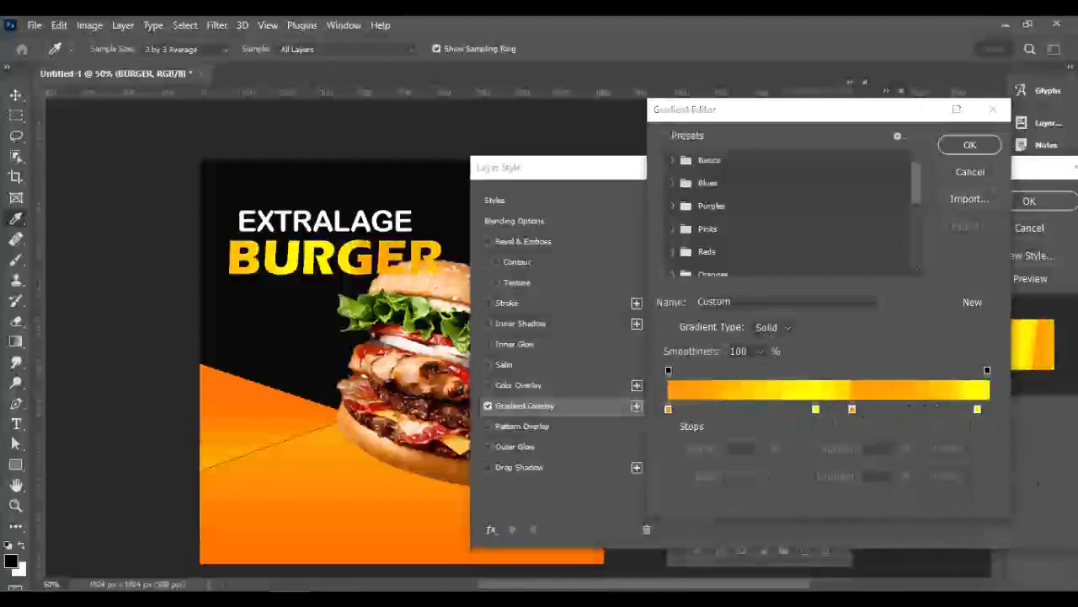
click(969, 145)
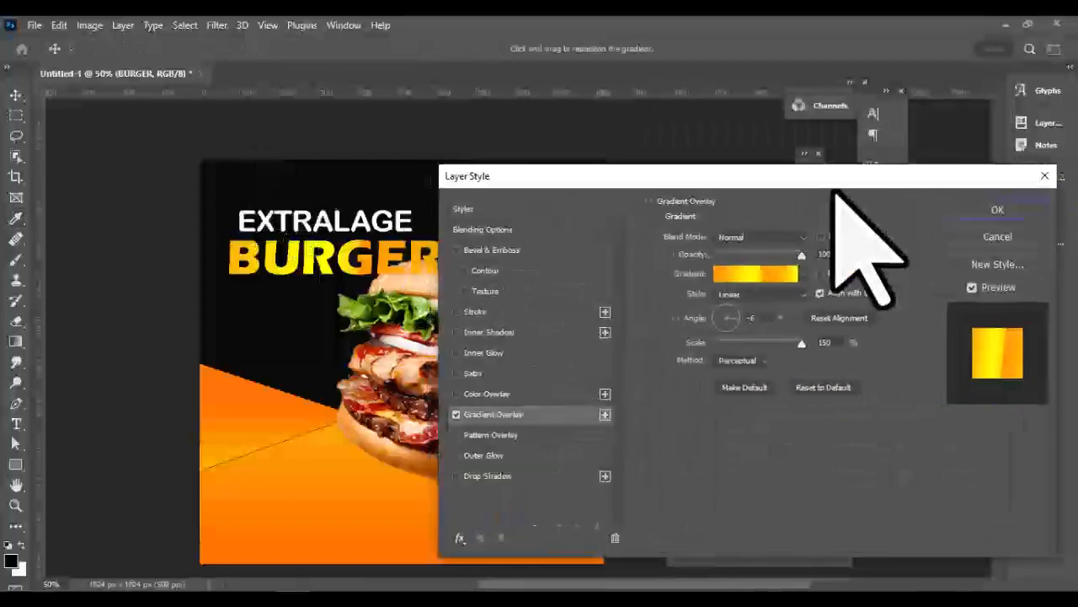
Add a thin white stroke to the BURGER text and apply its layer style.
click(472, 310)
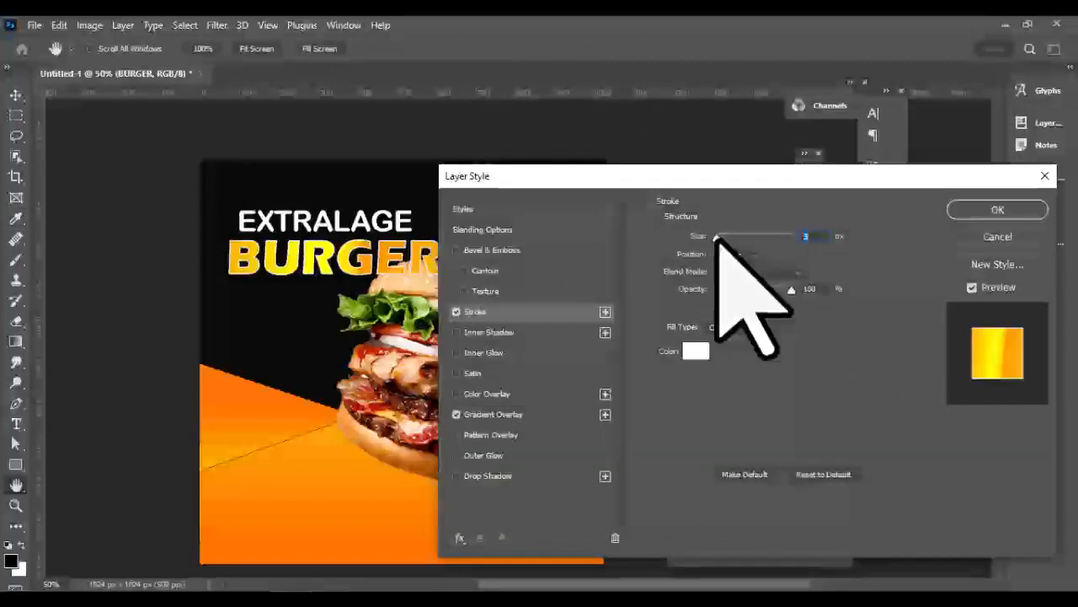
click(995, 210)
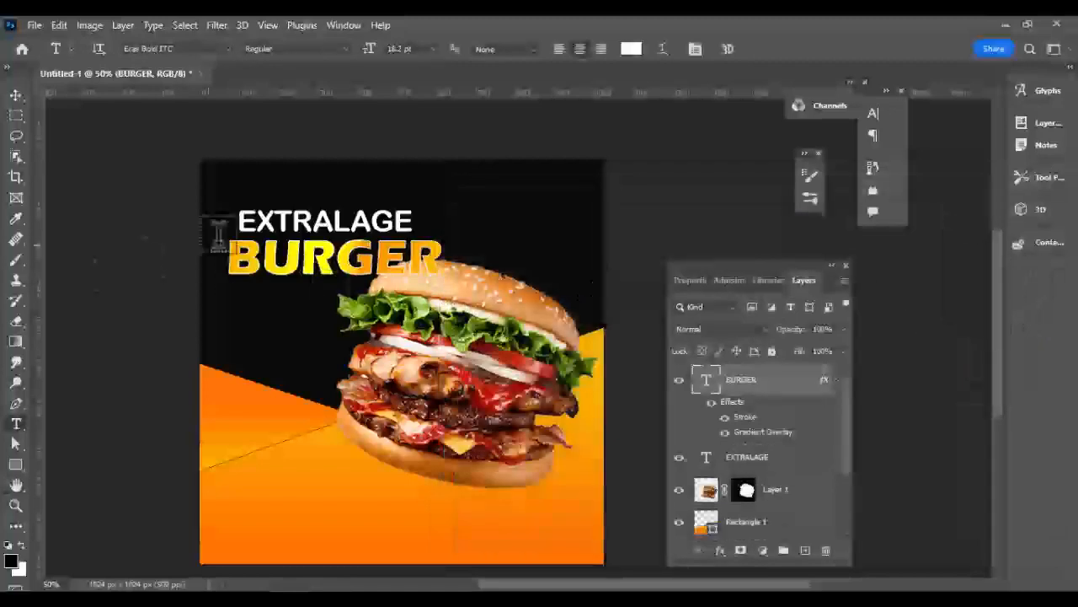
Try the Orator Std Slanted font on the EXTRALAGE text.
click(324, 221)
click(16, 424)
double_click(285, 221)
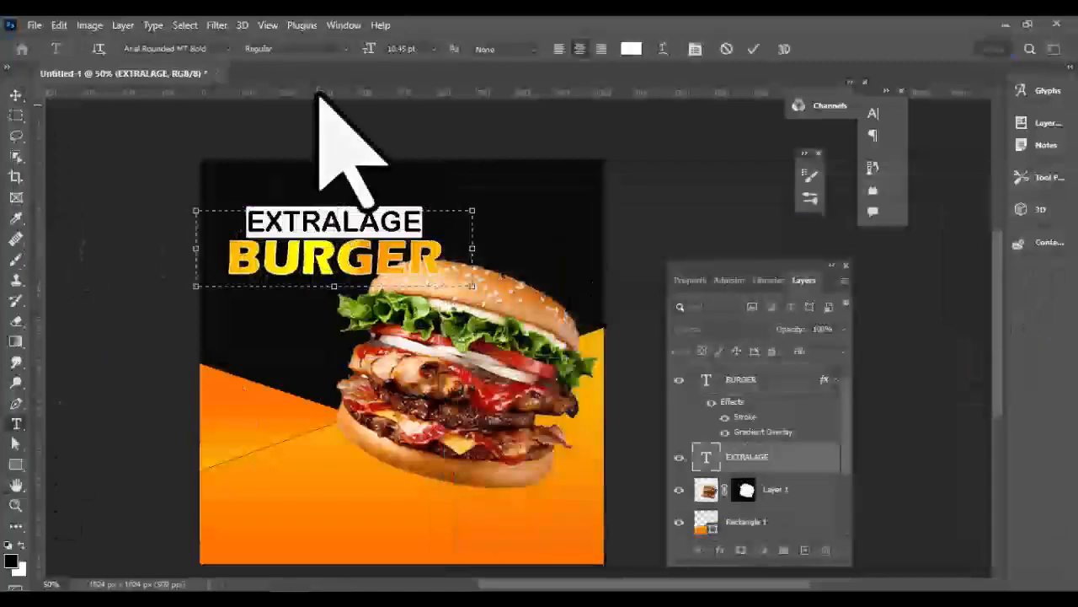
click(230, 49)
click(294, 217)
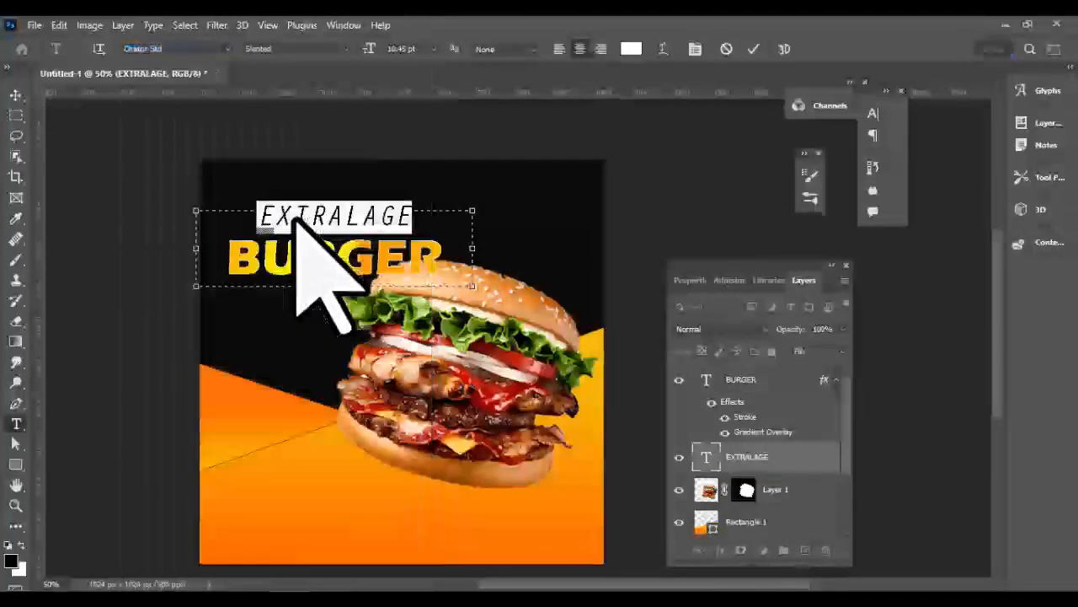
Change the EXTRALAGE text's font to Arial Bold.
click(227, 48)
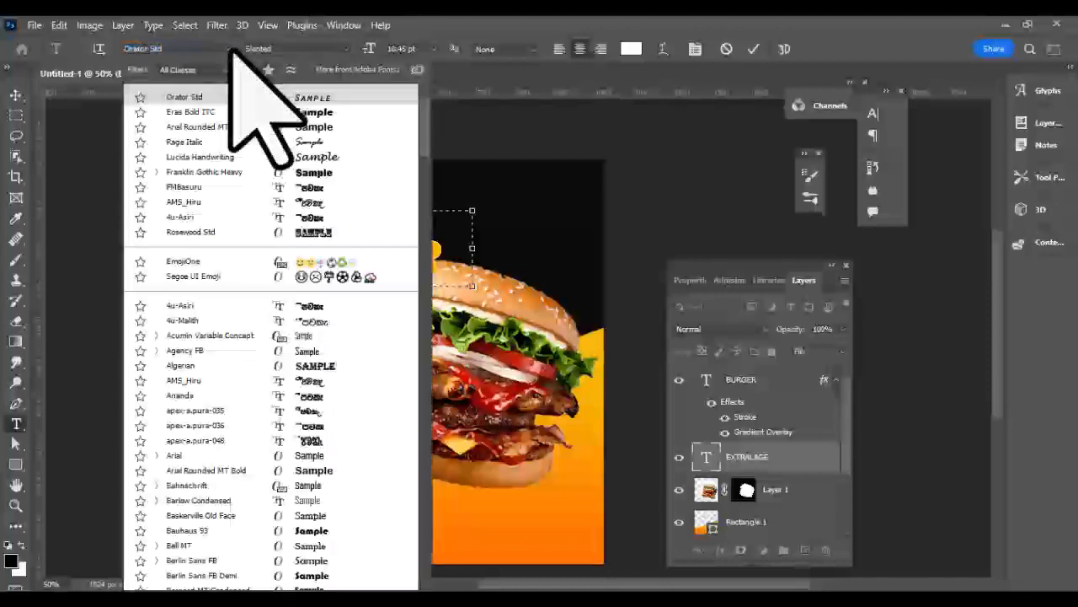
scroll(294, 380, down, 3)
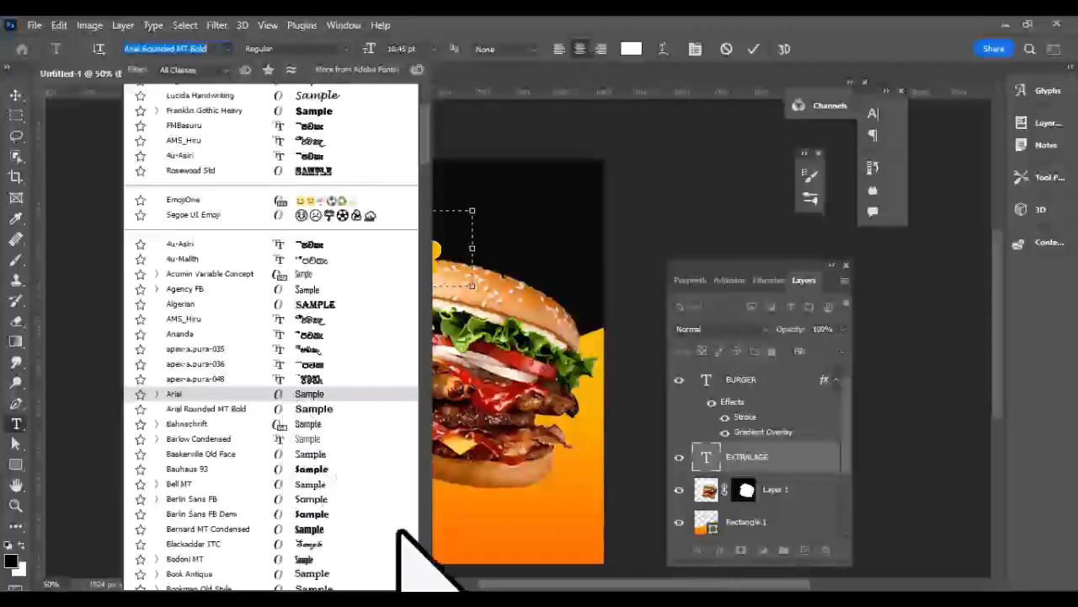
click(451, 587)
click(228, 49)
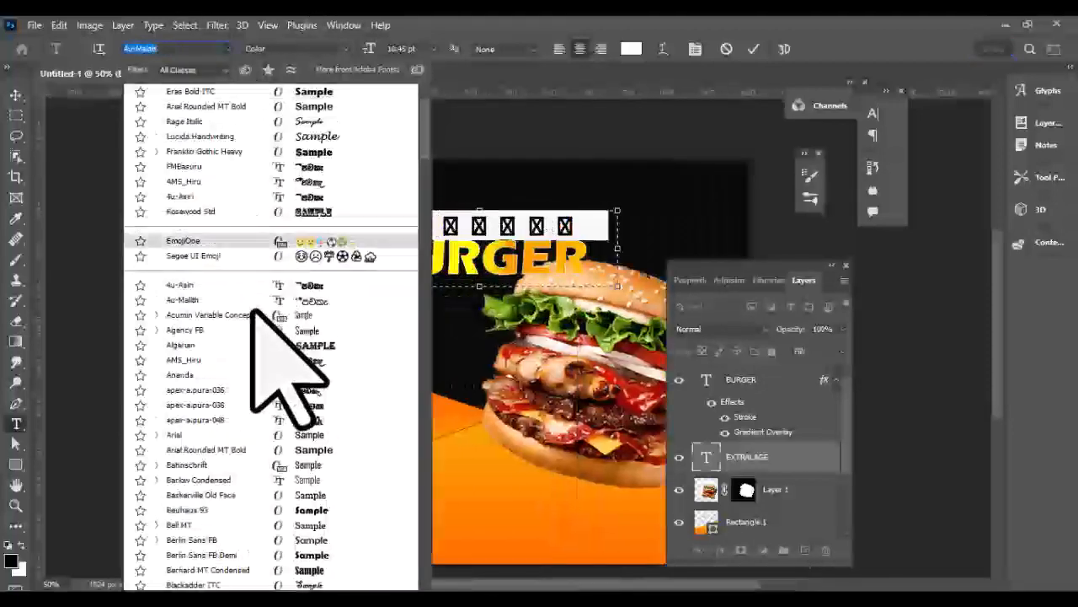
click(289, 433)
click(345, 48)
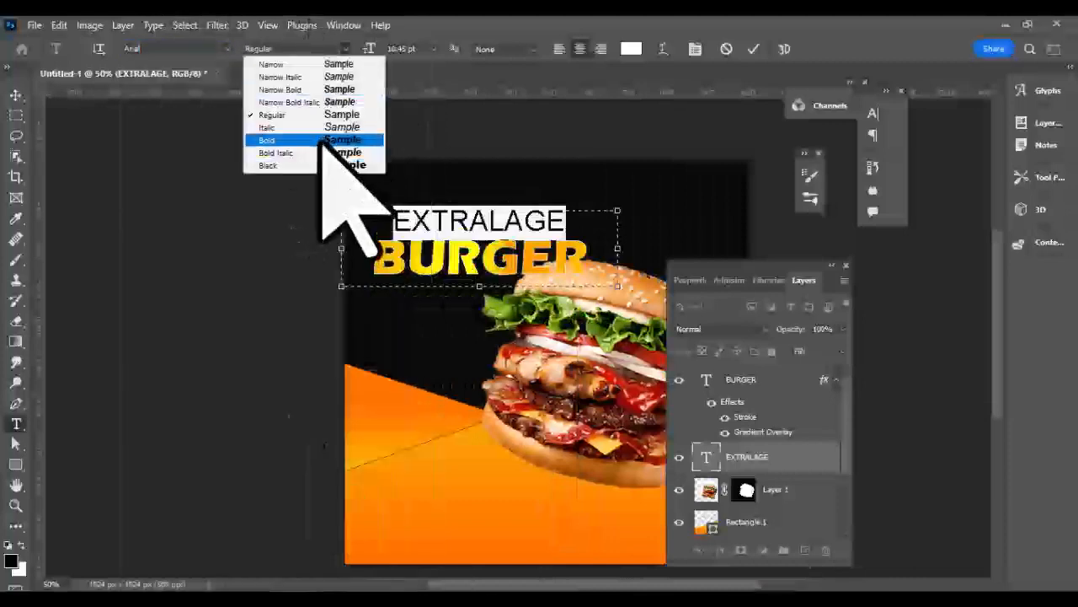
click(320, 140)
click(16, 94)
Resize the EXTRALAGE text and position it centred directly above the BURGER text.
scroll(497, 228, up, 5)
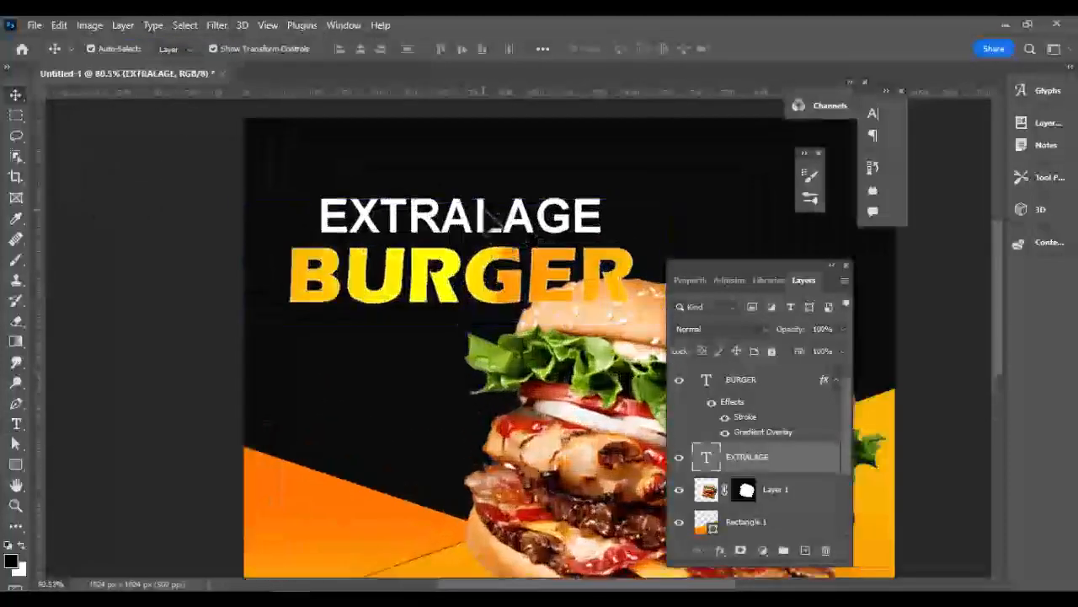
scroll(475, 239, up, 2)
drag(455, 354, 457, 326)
drag(128, 252, 481, 255)
drag(577, 583, 705, 566)
drag(512, 222, 556, 233)
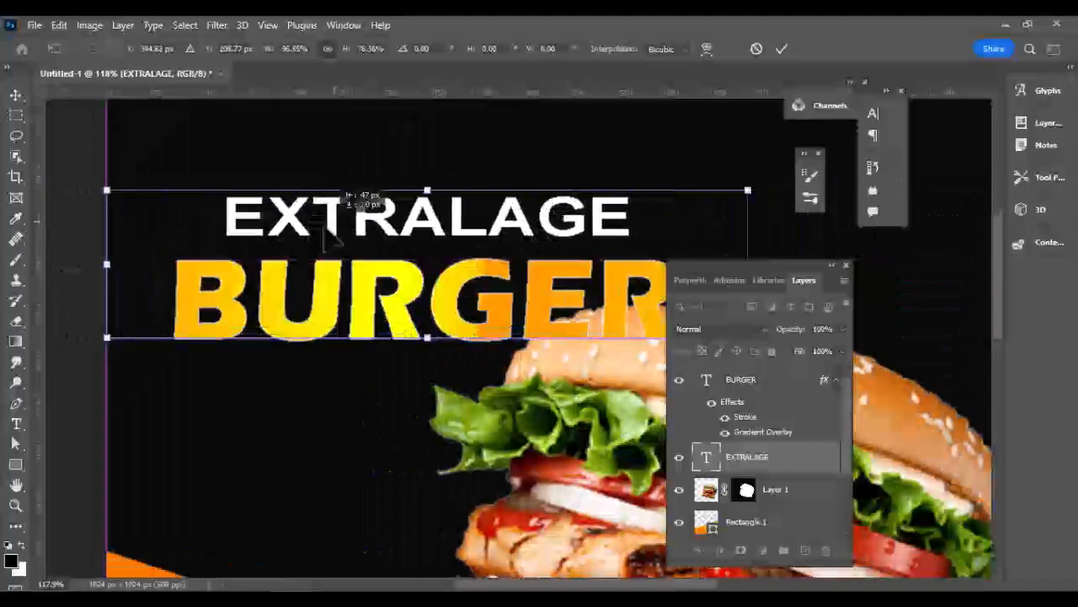
drag(347, 198, 344, 204)
mouse_move(419, 181)
mouse_down()
mouse_move(423, 172)
mouse_move(422, 185)
mouse_up()
click(16, 97)
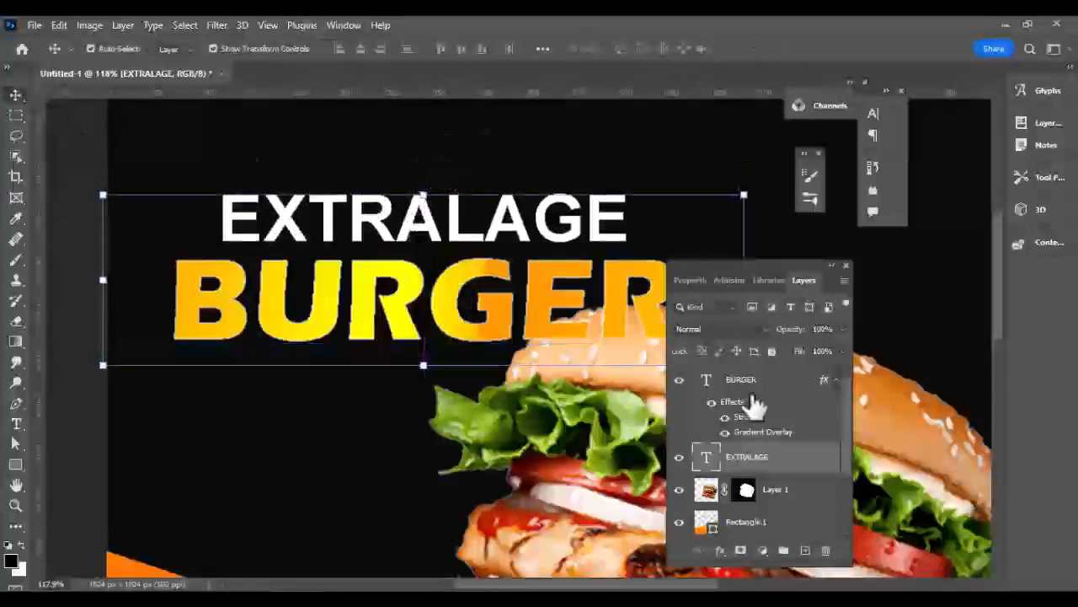
Select the EXTRALAGE and BURGER layers together, scale them down slightly and move them higher on the black area.
click(749, 384)
scroll(300, 302, down, 8)
shift+click(750, 459)
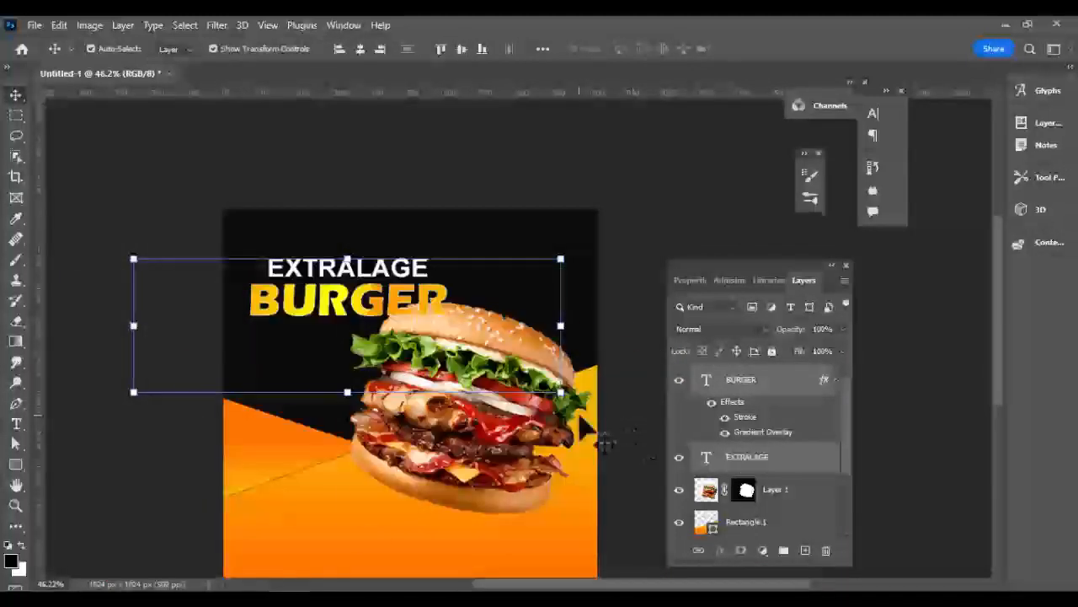
drag(565, 384, 537, 379)
drag(338, 276, 370, 282)
Skew the two title lines horizontally by about 16°, place them in the design's upper-left corner and group their layers.
drag(553, 319, 554, 308)
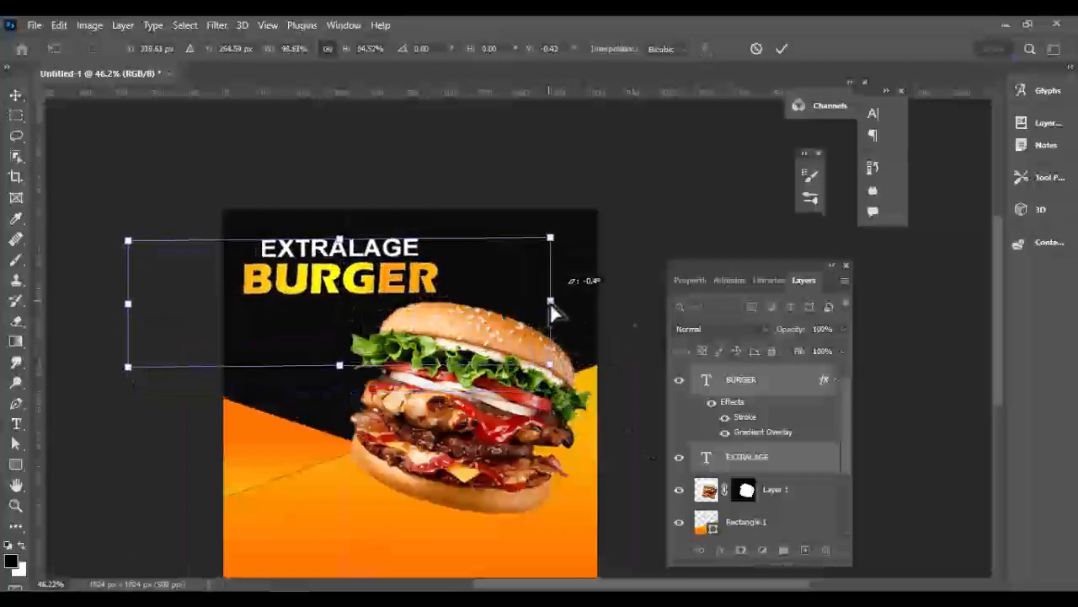
drag(344, 374, 378, 383)
drag(128, 241, 115, 236)
scroll(295, 258, down, 3)
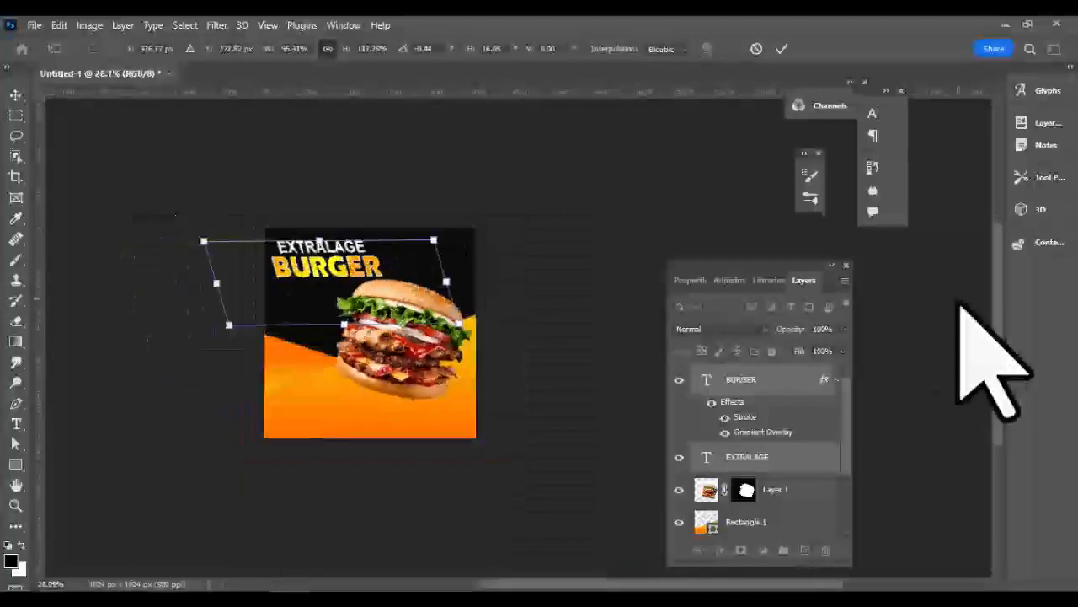
scroll(592, 293, down, 1)
scroll(399, 248, up, 3)
drag(310, 201, 268, 218)
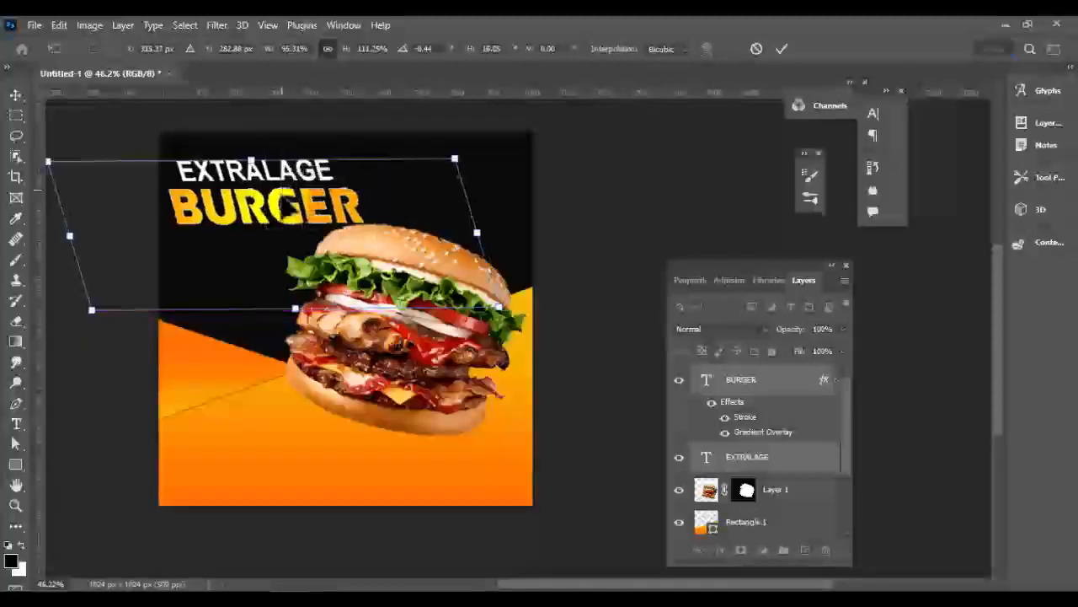
key(Return)
click(783, 549)
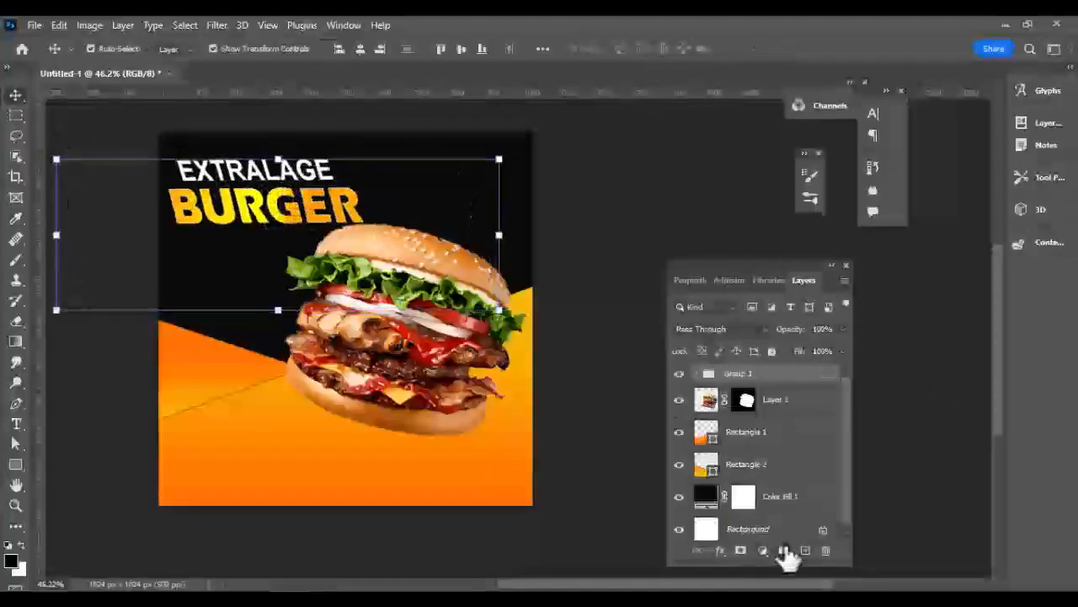
Add an Outer Glow layer style to the burger layer with a size of 250 px.
right_click(777, 405)
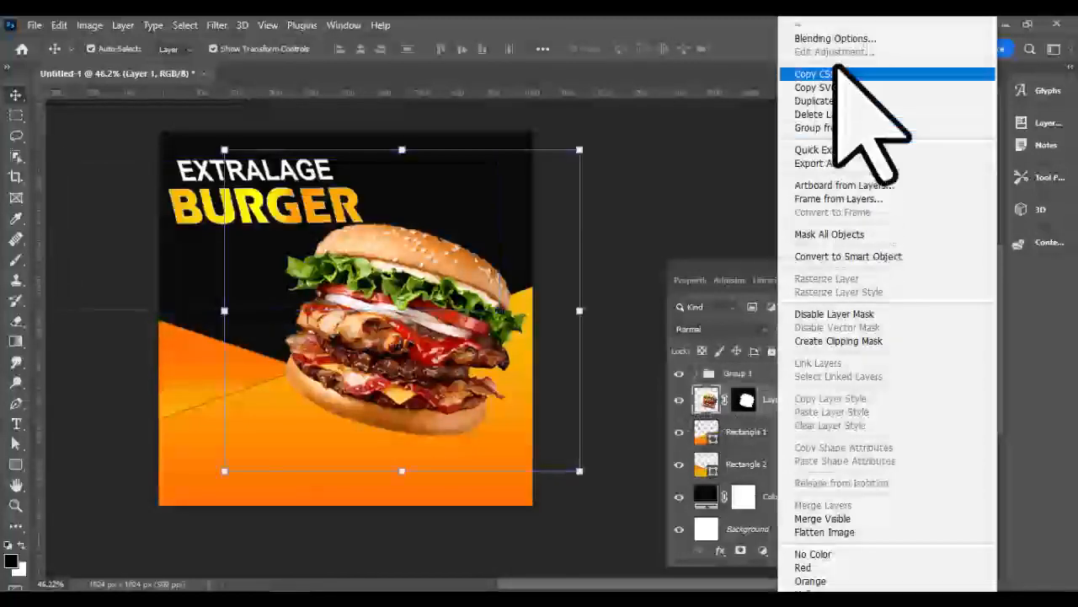
click(829, 39)
click(482, 457)
click(485, 455)
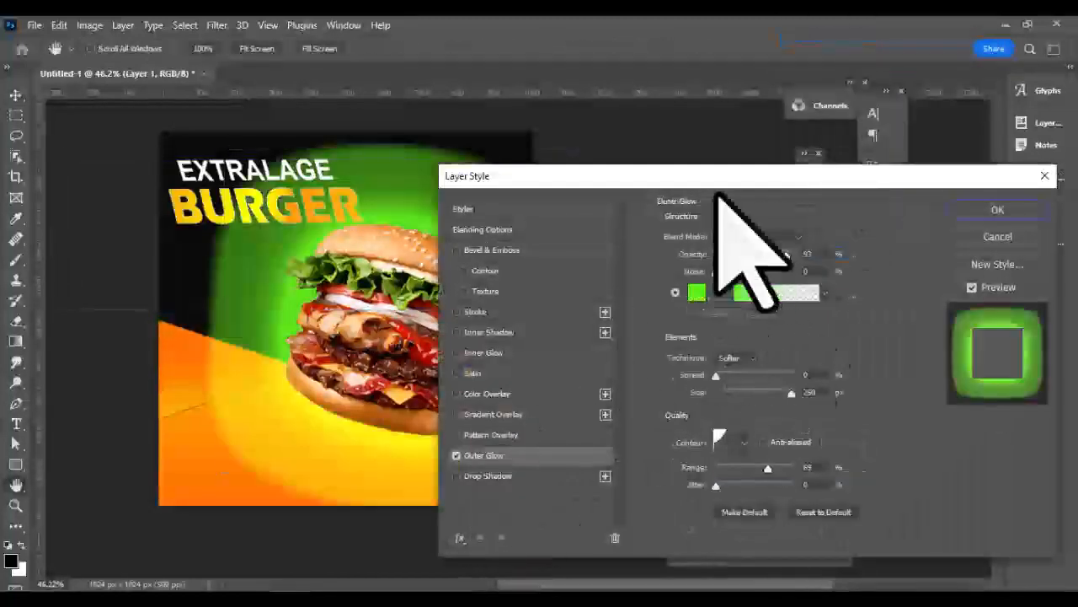
drag(725, 176, 881, 203)
drag(906, 419, 949, 420)
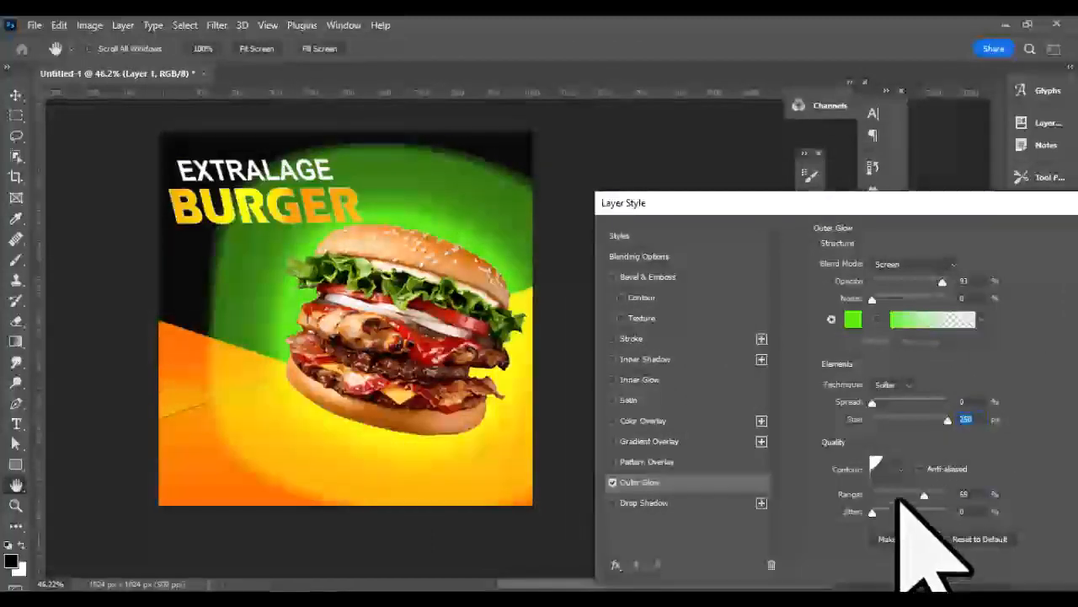
Set the outer glow's range to 1% and give it the sawtooth contour.
drag(900, 496, 874, 496)
click(903, 469)
click(931, 517)
click(911, 517)
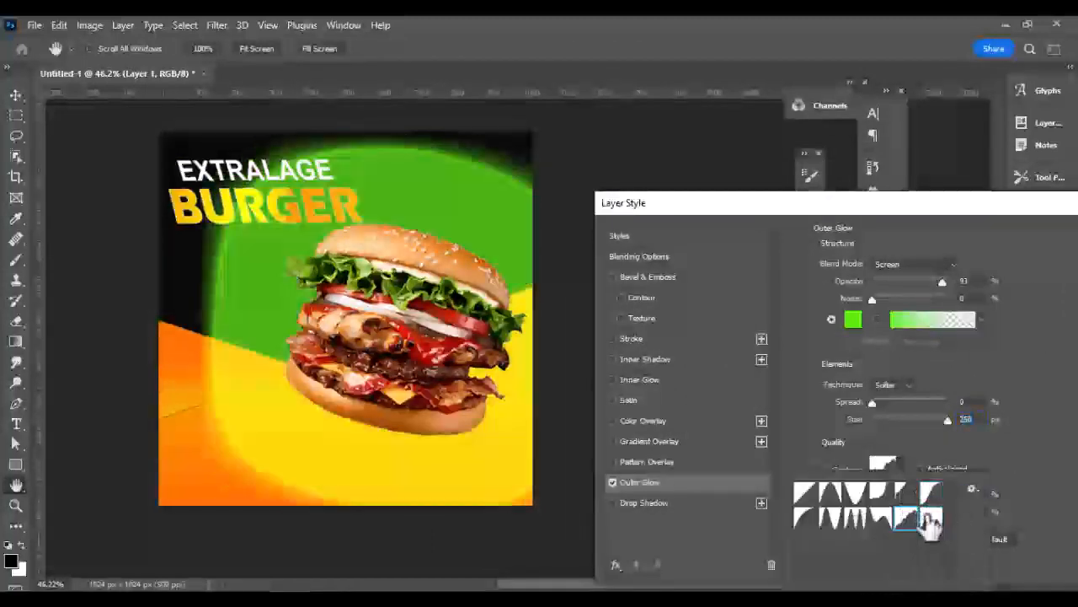
click(927, 517)
Change the burger's outer glow colour from green to a mid grey.
click(852, 320)
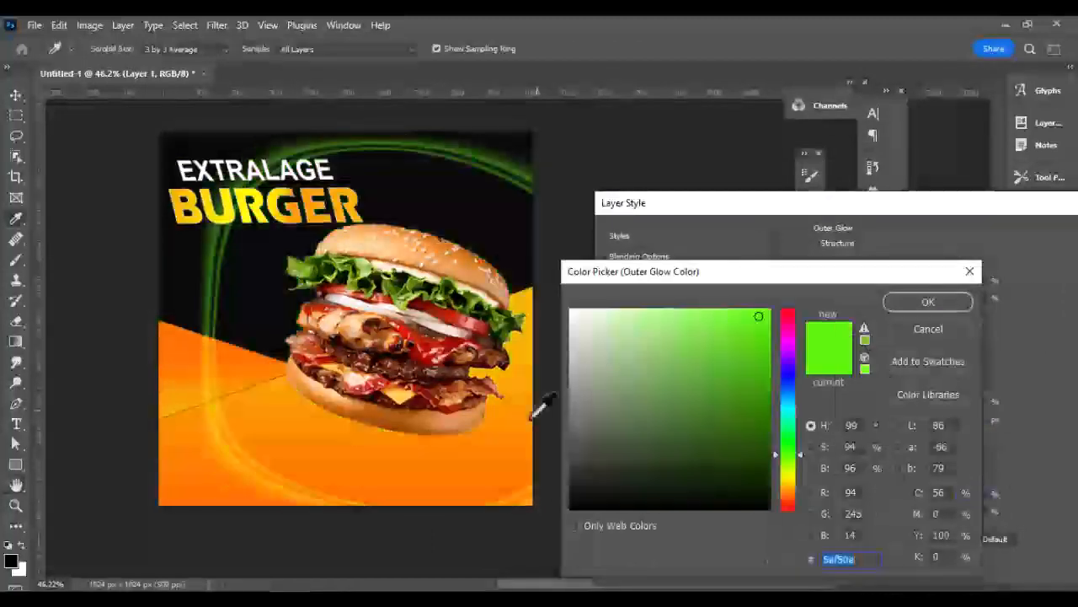
click(501, 452)
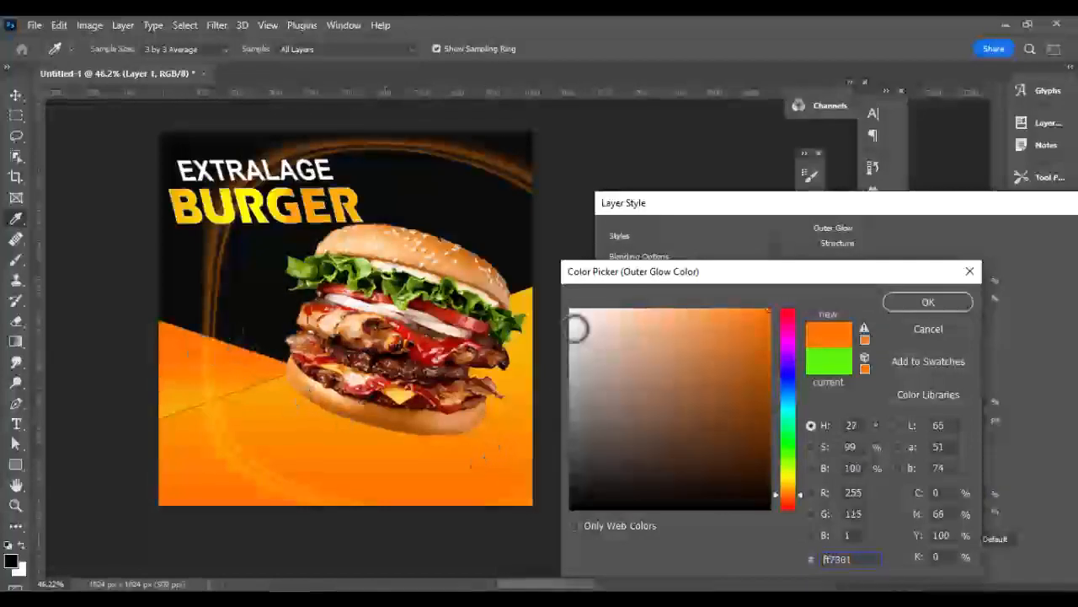
mouse_move(576, 328)
mouse_down()
mouse_move(761, 320)
mouse_move(753, 351)
mouse_move(627, 469)
mouse_move(577, 402)
mouse_up()
click(908, 308)
Try other contour presets on the burger's outer glow, ending on the sawtooth contour again.
click(898, 465)
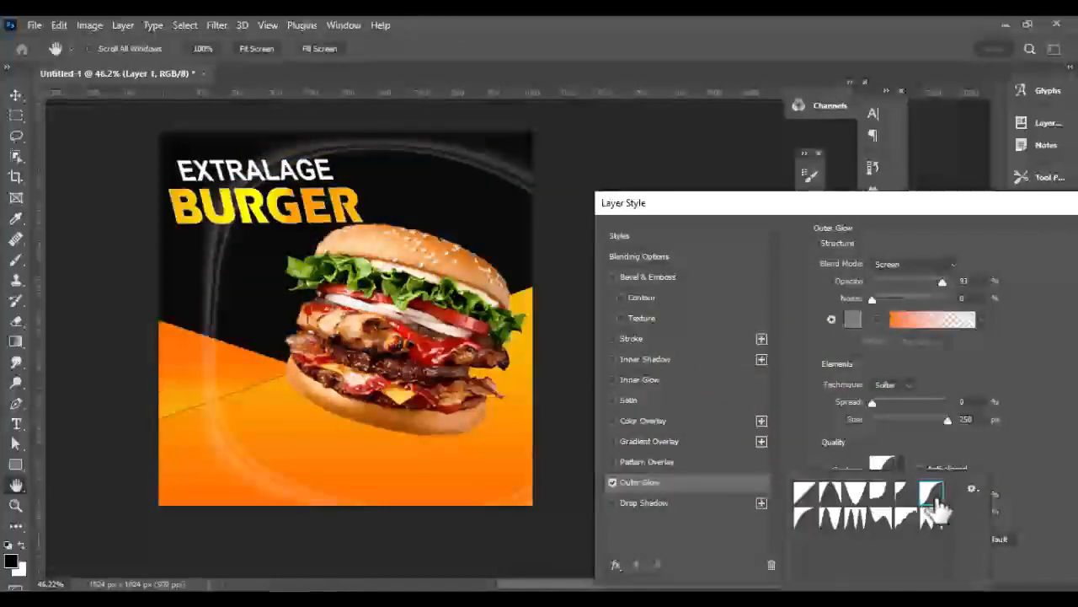
click(857, 519)
click(880, 519)
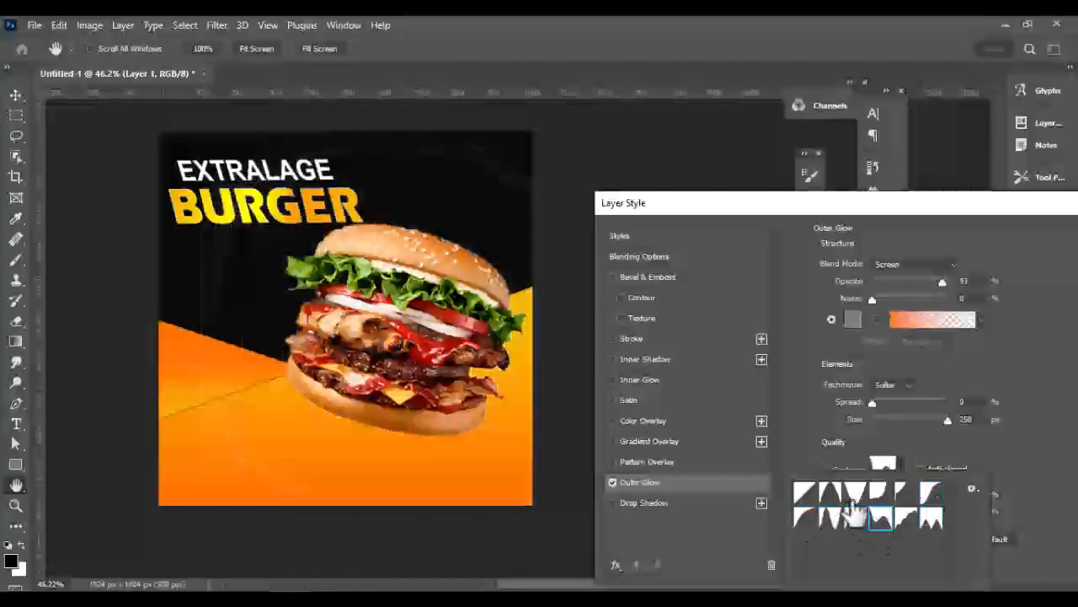
click(926, 519)
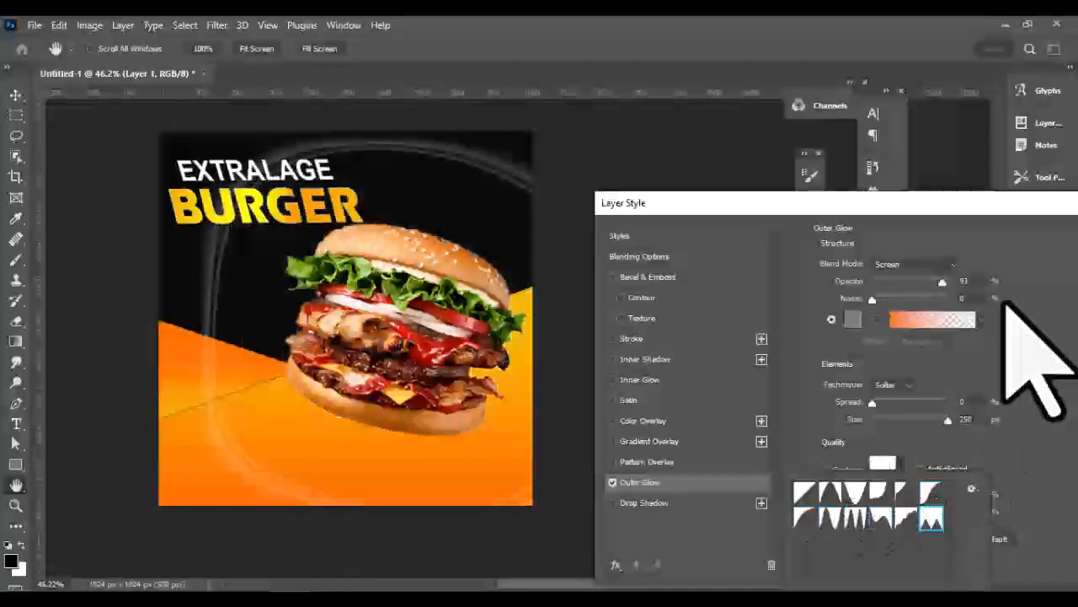
Adjust the burger glow's opacity to 54%, its range to 100% and its jitter to 83%.
drag(924, 283, 950, 283)
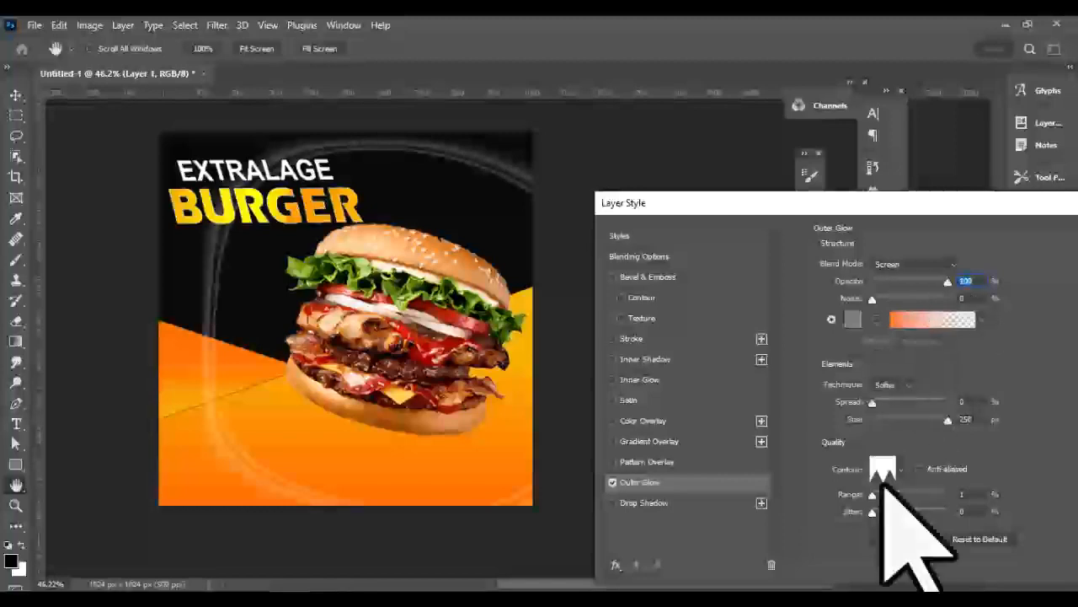
drag(872, 495, 916, 494)
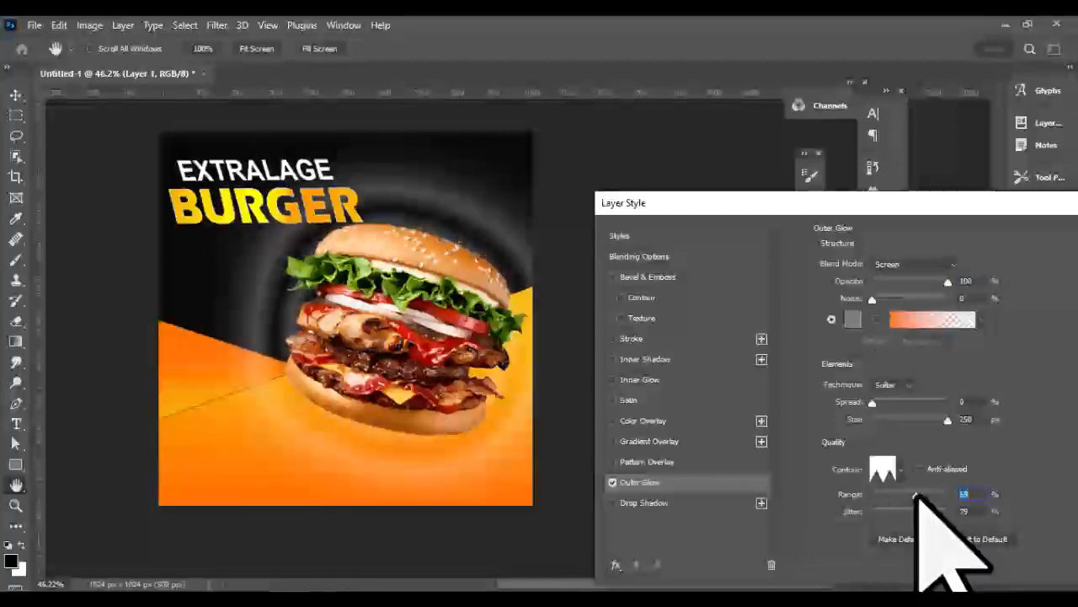
drag(900, 281, 914, 283)
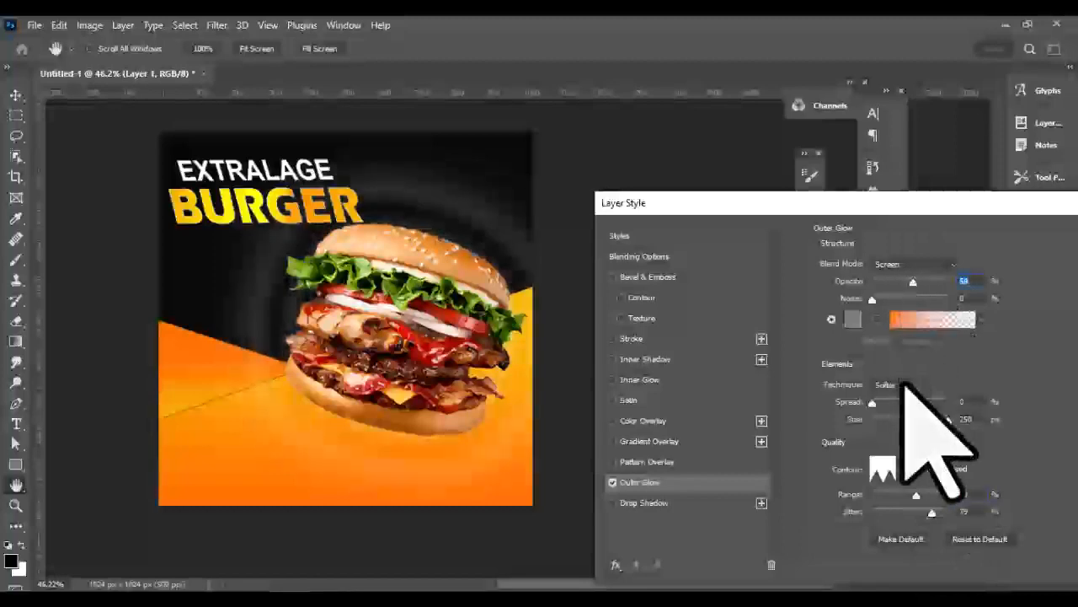
drag(919, 495, 947, 511)
click(967, 494)
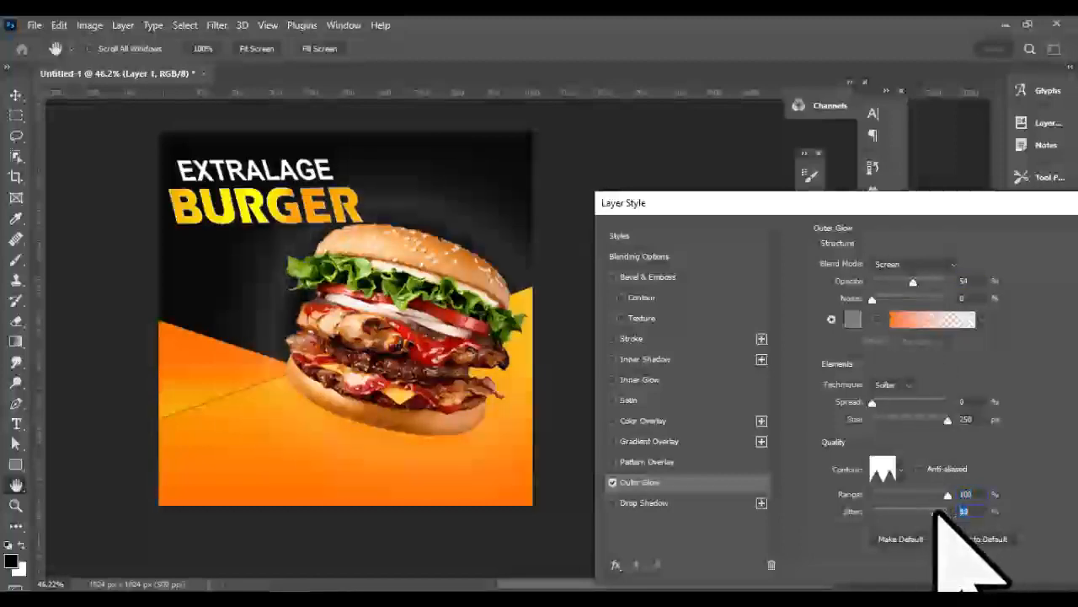
Set the outer glow's noise to 36% and opacity to 75%, and apply the burger's layer style.
click(896, 299)
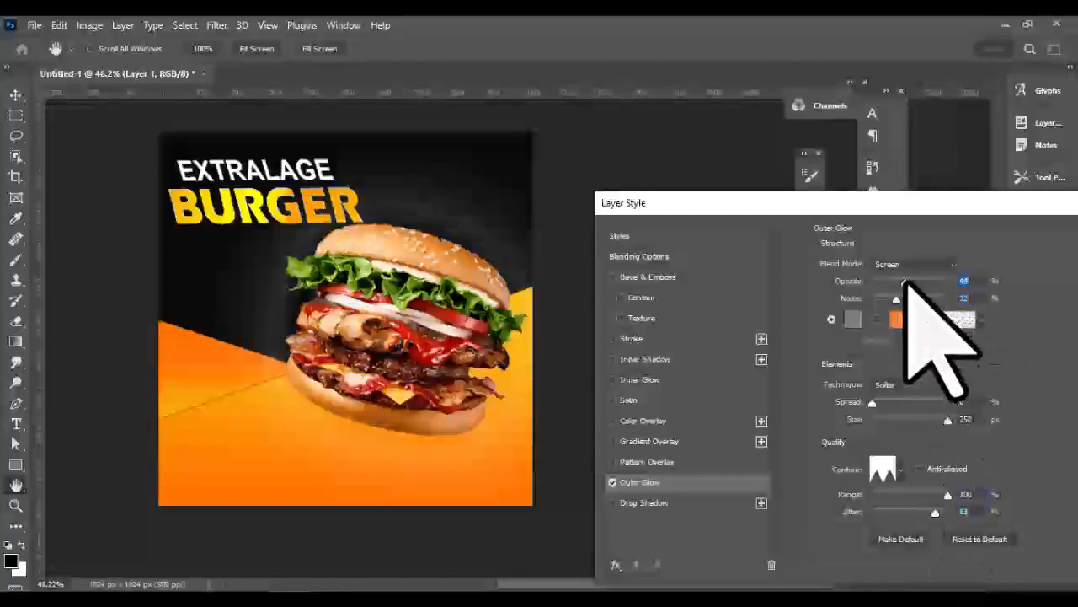
mouse_move(904, 281)
mouse_down()
mouse_move(927, 282)
mouse_move(944, 300)
mouse_move(893, 297)
mouse_up()
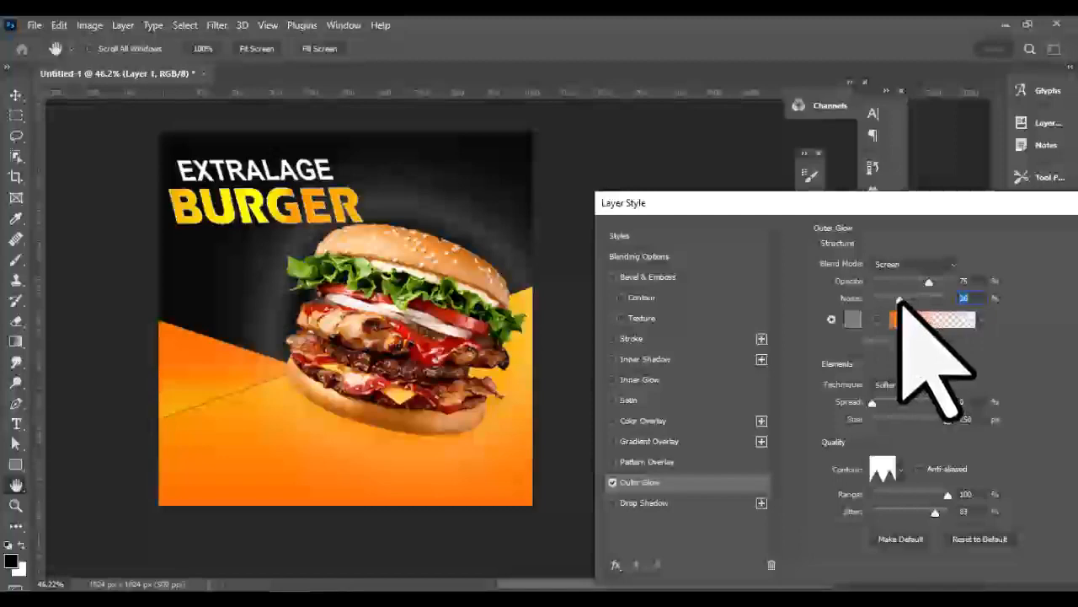
click(929, 282)
drag(907, 210, 854, 210)
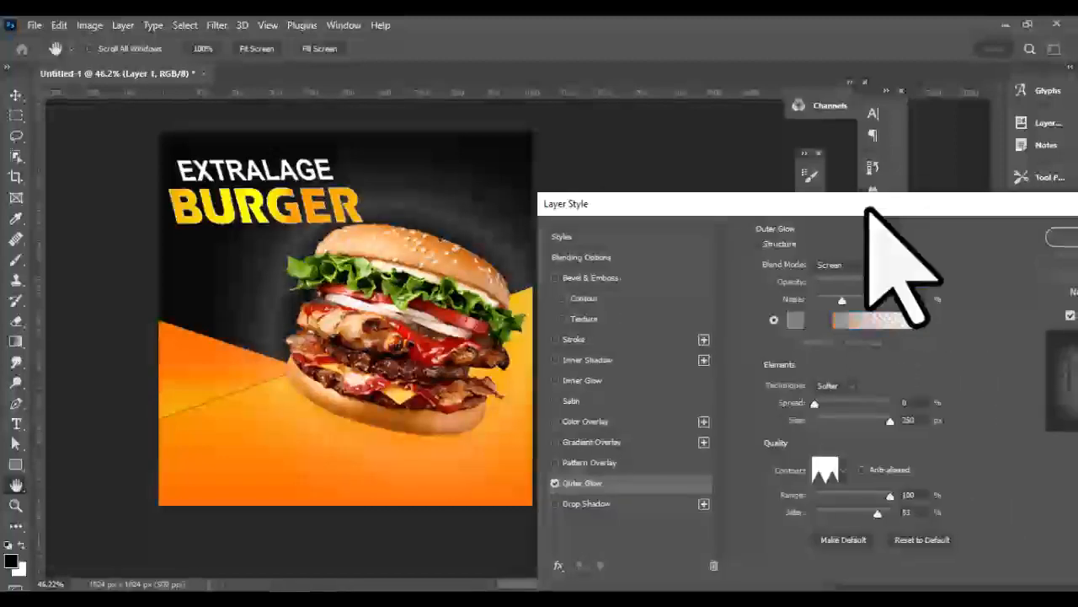
click(1057, 234)
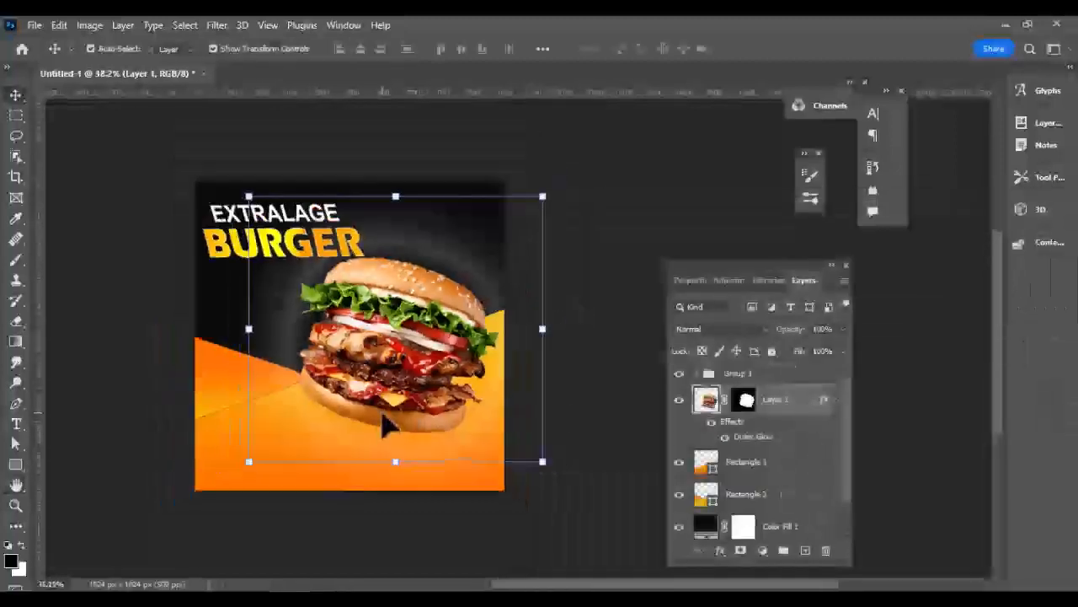
Draw a circle about 214 × 204 px above the title group in the layer order and place it on the orange area beside the burger.
scroll(385, 422, up, 2)
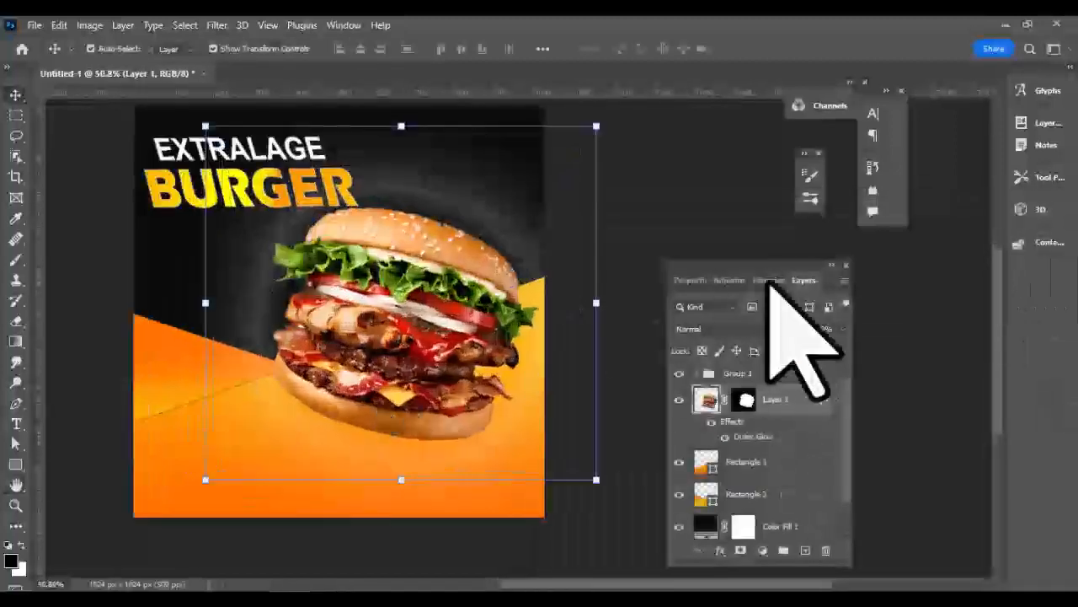
click(741, 376)
right_click(19, 466)
click(60, 479)
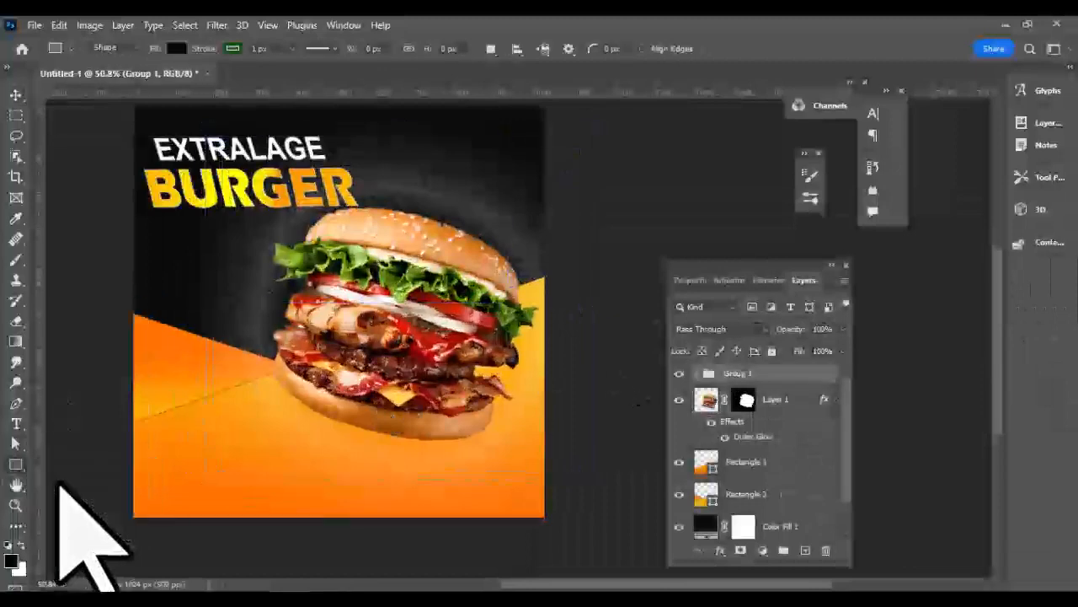
drag(170, 372, 255, 453)
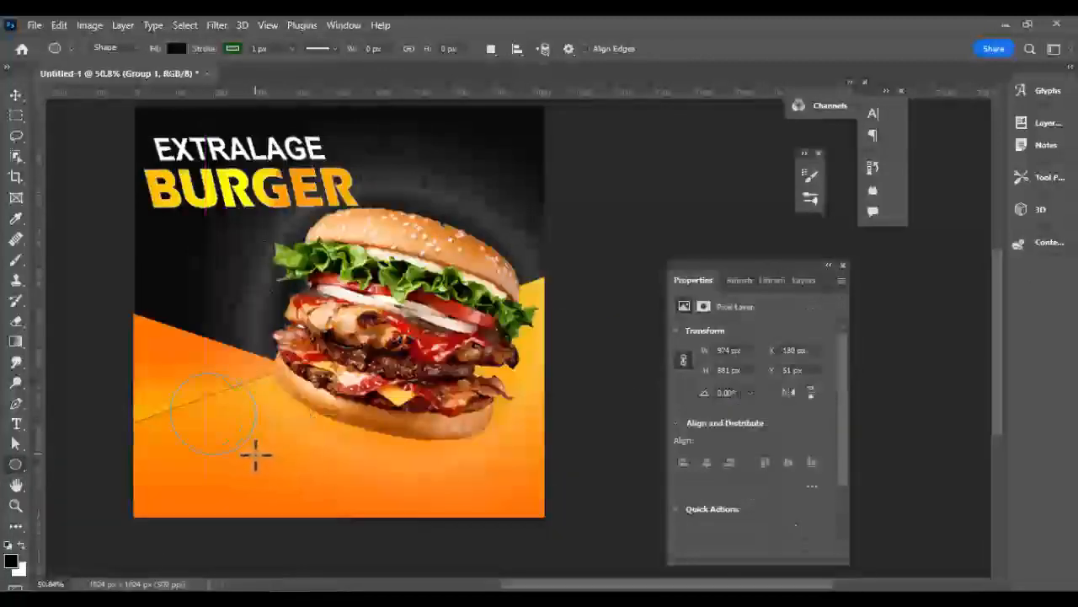
click(15, 95)
drag(212, 424, 205, 405)
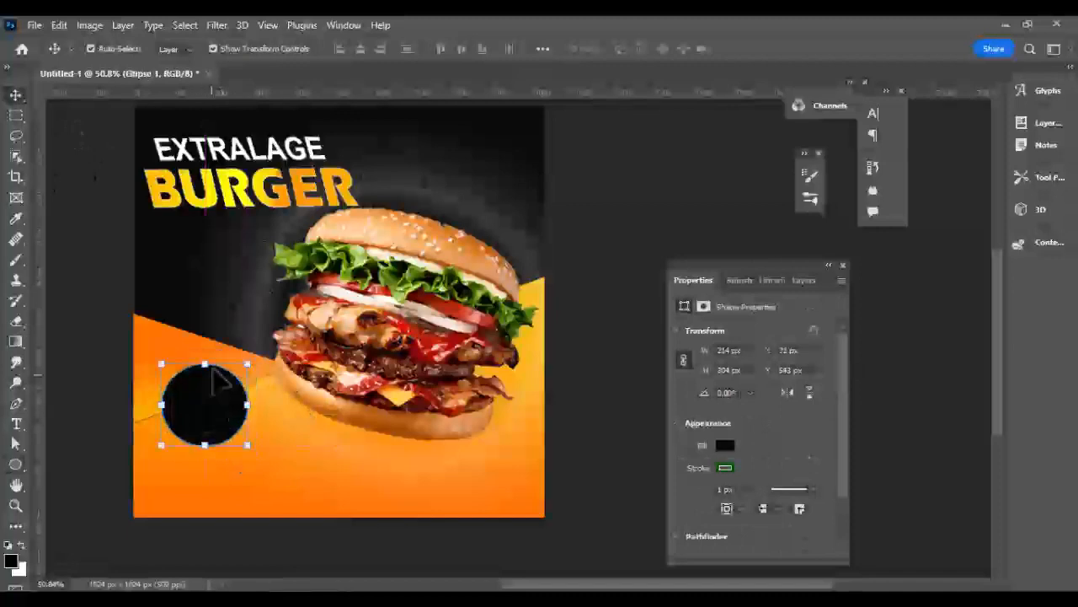
Scale the circle beside the burger up to about 115% of its size.
drag(205, 364, 204, 350)
drag(998, 325, 998, 349)
scroll(152, 358, up, 2)
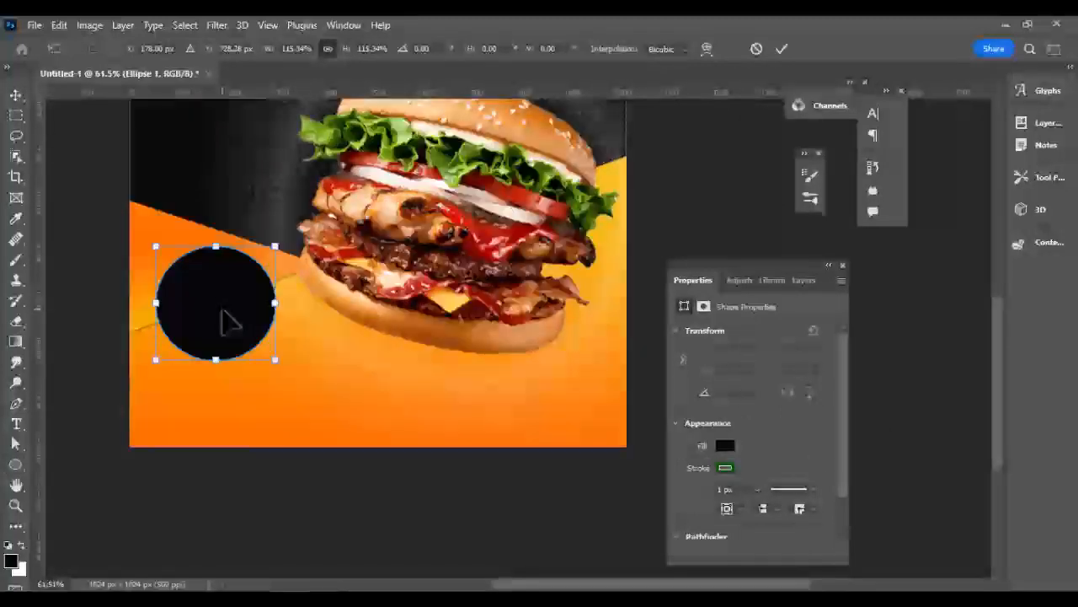
Switch the circle's fill to a linear gradient and set its first color stop to the orange sampled from the background shape.
click(725, 447)
click(715, 388)
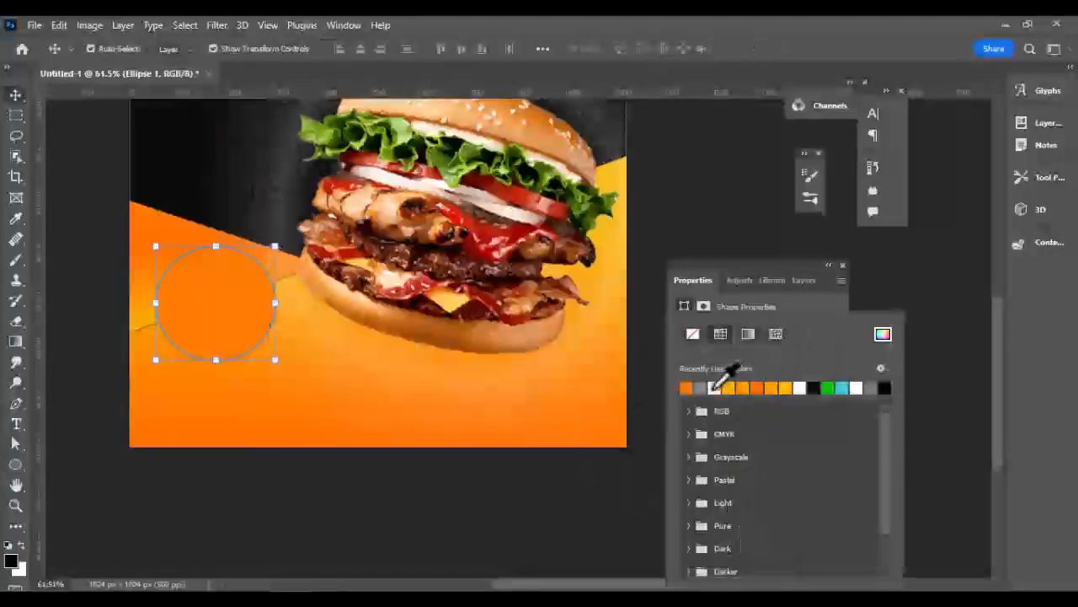
click(747, 335)
click(706, 497)
click(669, 410)
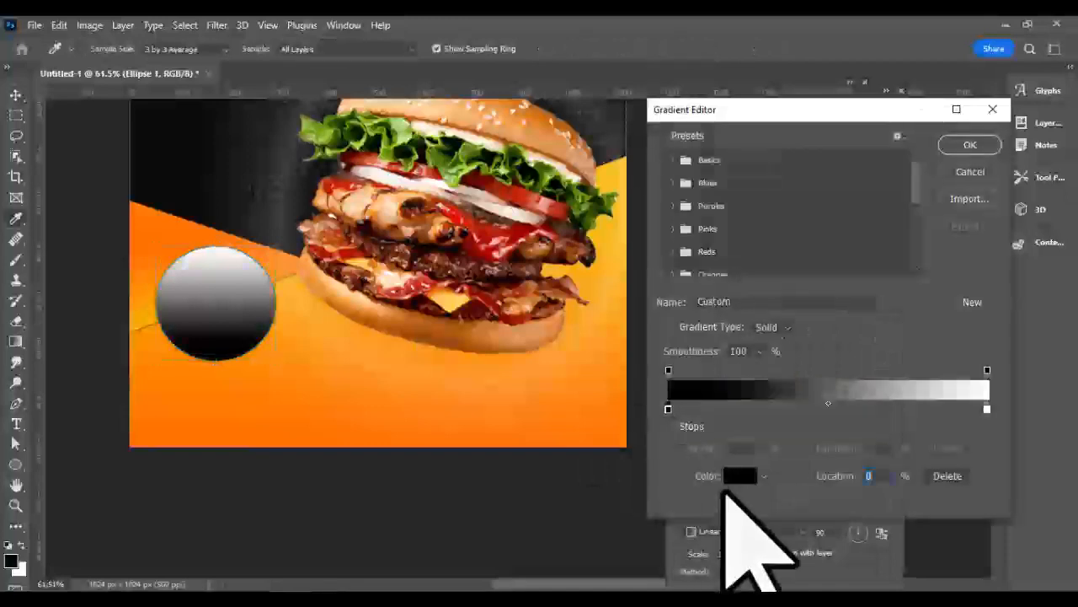
click(732, 477)
click(244, 435)
click(933, 305)
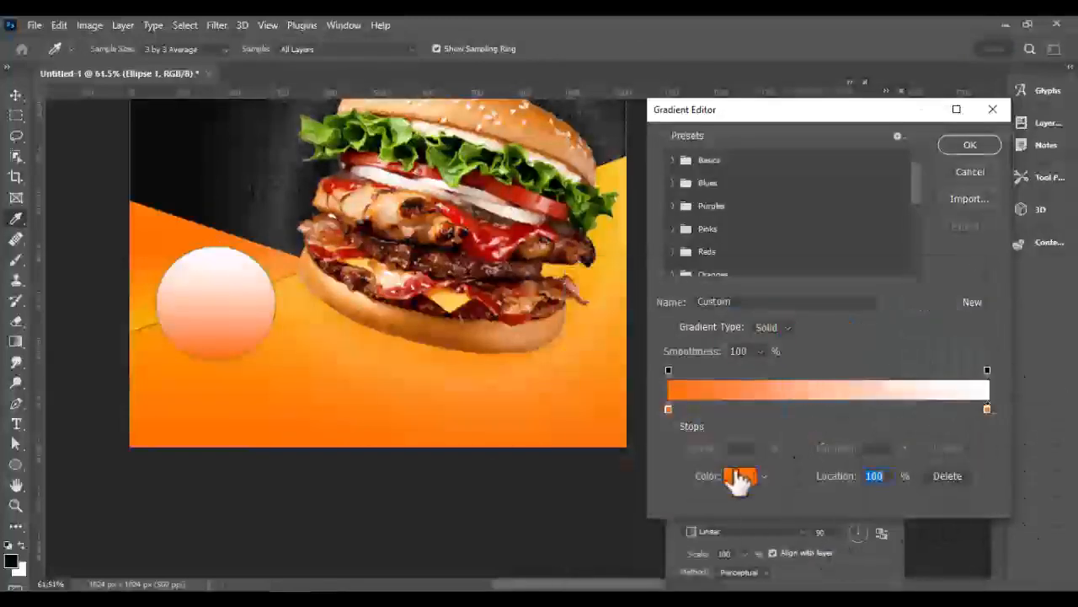
Set the end color stop of the circle's gradient to the yellow sampled from the background shape beside the burger.
click(734, 477)
click(620, 163)
click(917, 303)
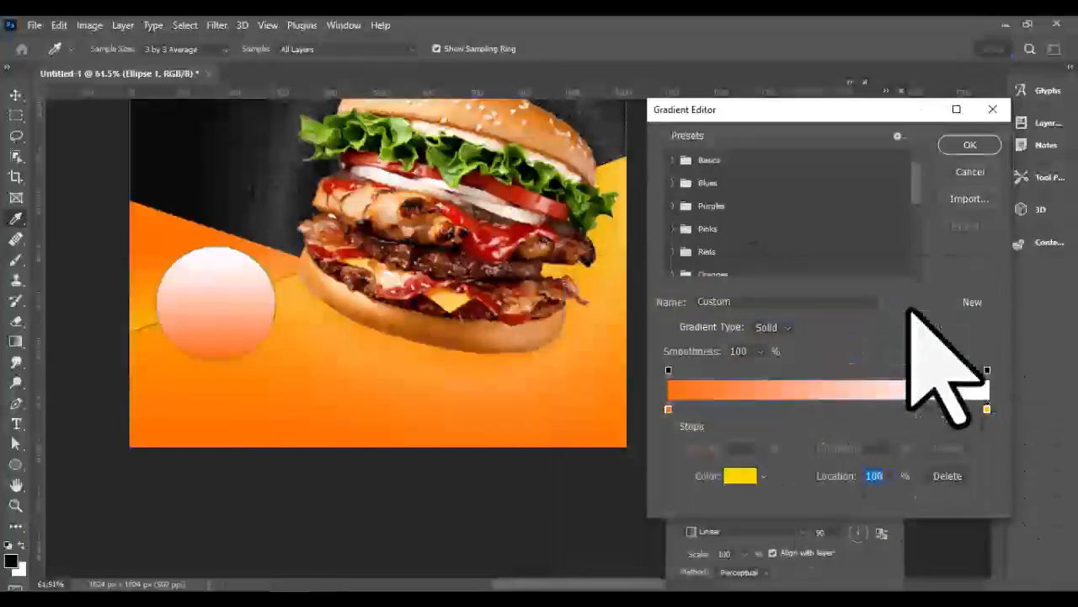
click(970, 144)
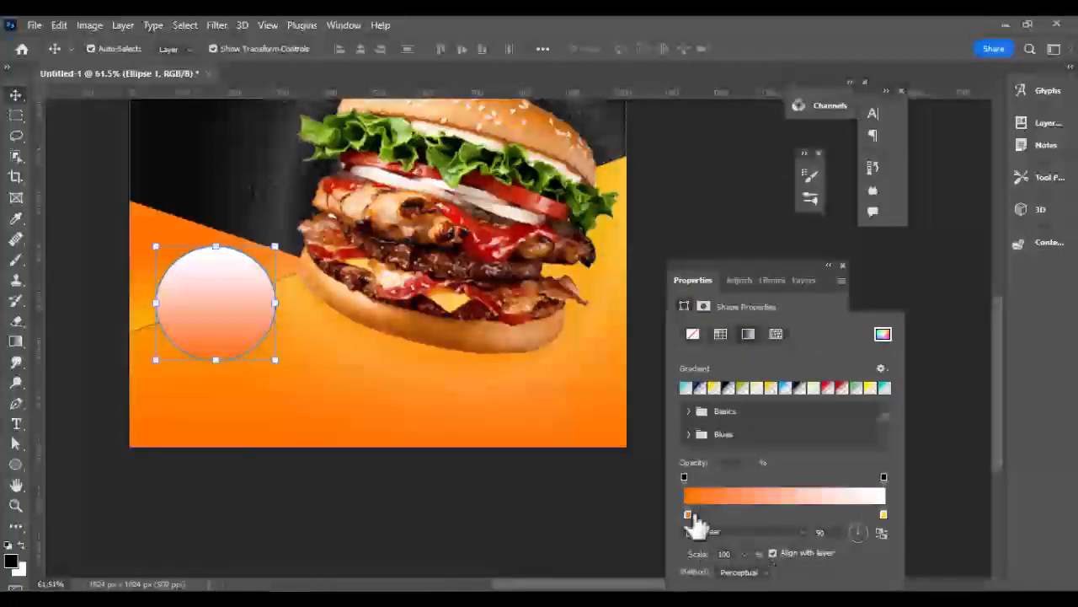
Move the gradient's orange stop inward and add a yellow stop near the other end so the circle blends from orange to yellow.
drag(685, 512, 752, 514)
drag(856, 514, 786, 480)
double_click(844, 514)
click(770, 308)
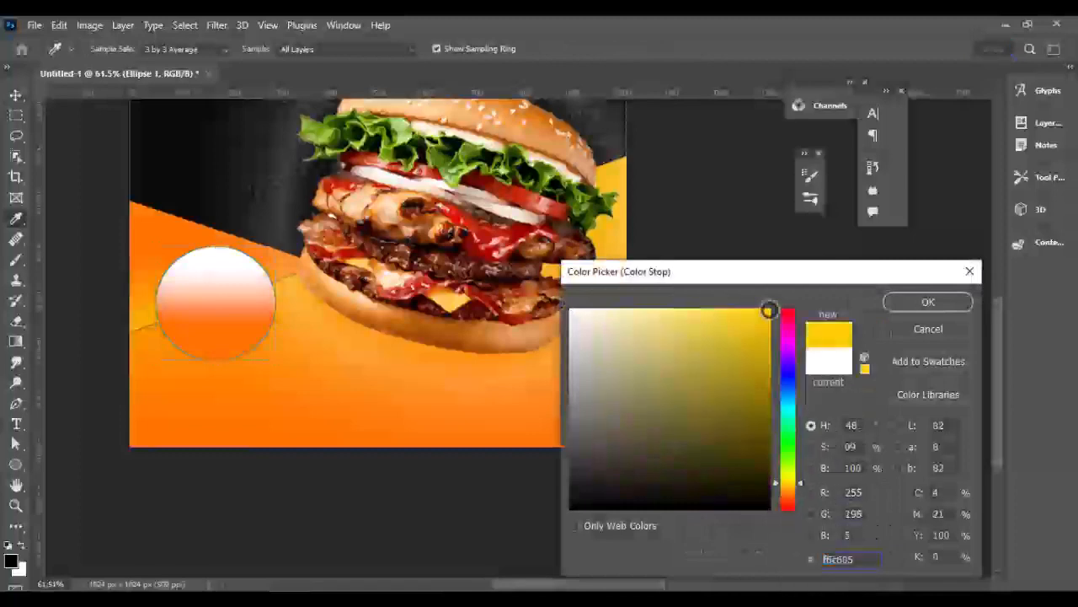
click(926, 301)
click(882, 513)
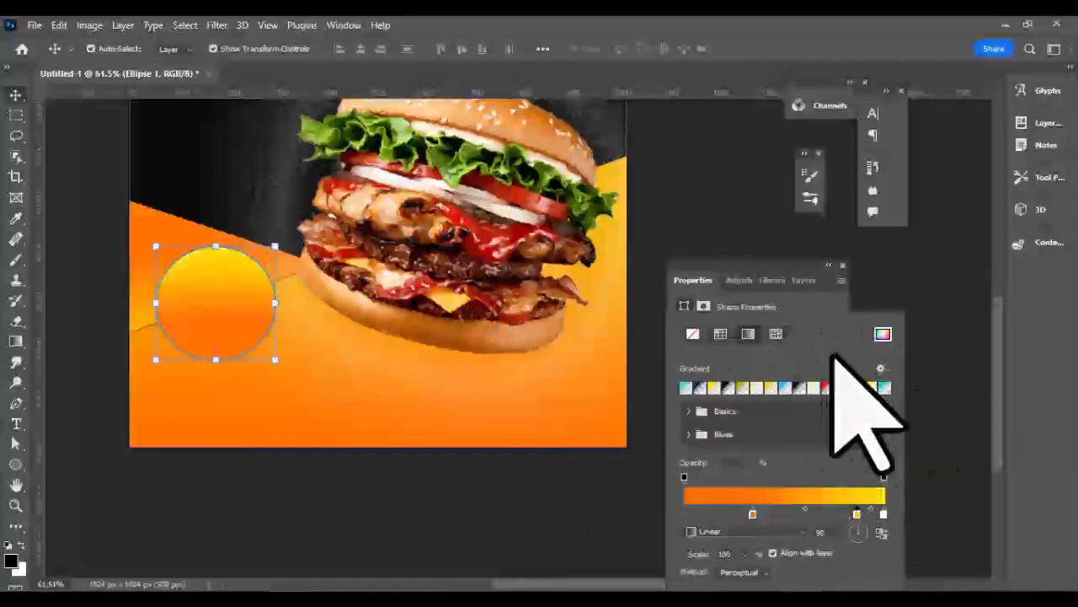
key(Return)
Duplicate the gradient circle's layer and hide the copy.
click(804, 280)
scroll(497, 384, down, 2)
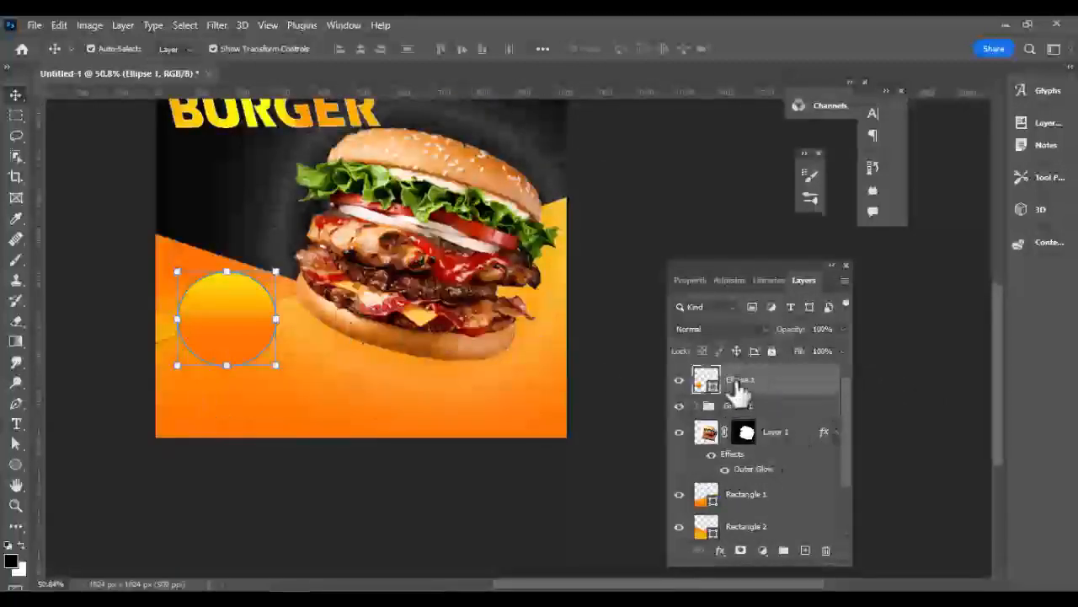
key(ctrl+j)
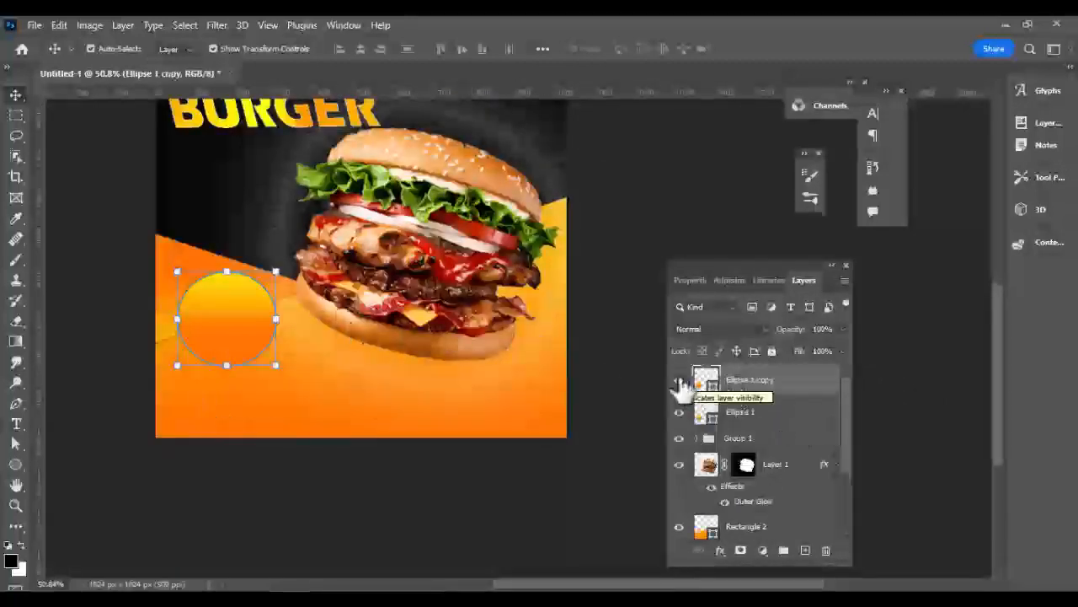
click(679, 380)
Enlarge the original circle to about 257 × 245 px, extending it beyond the hidden copy.
click(706, 411)
scroll(272, 315, up, 3)
drag(278, 319, 283, 321)
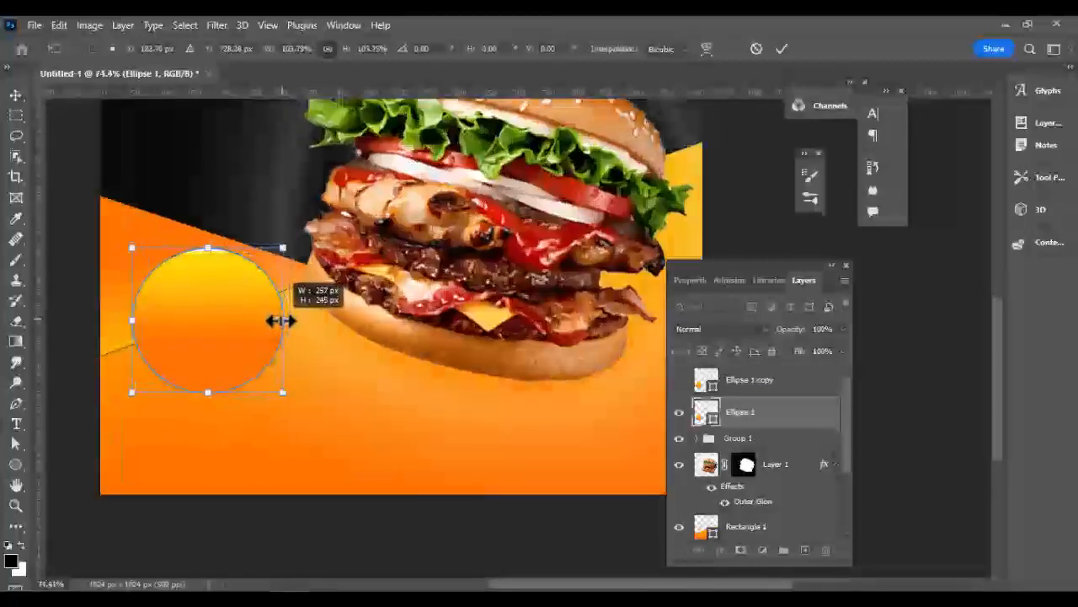
Fill the enlarged circle with solid black and show the gradient circle copy above it again.
click(17, 464)
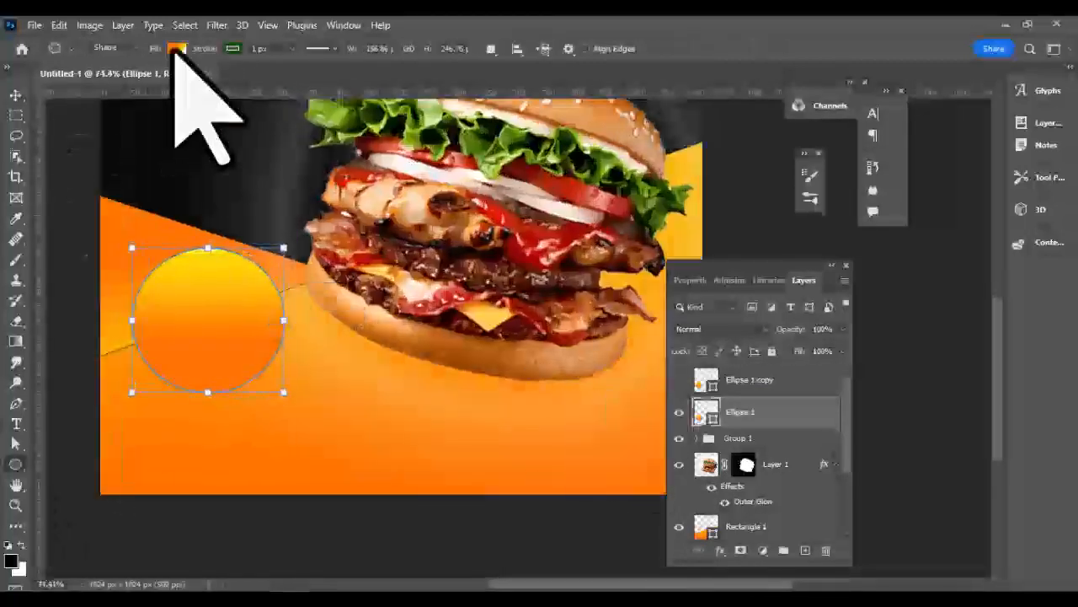
click(176, 48)
click(112, 78)
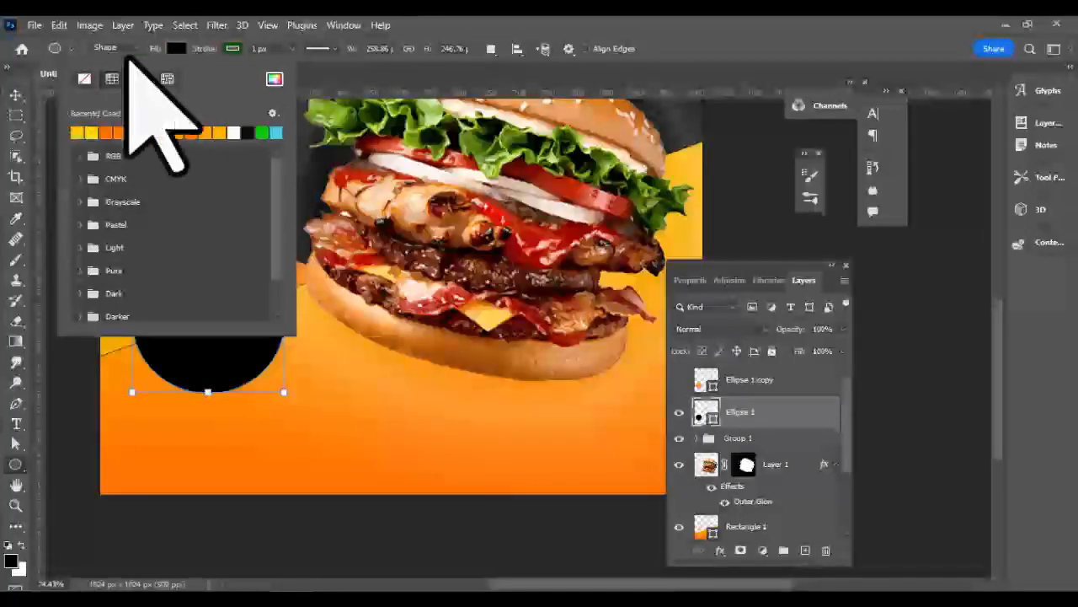
click(232, 48)
click(16, 94)
click(679, 380)
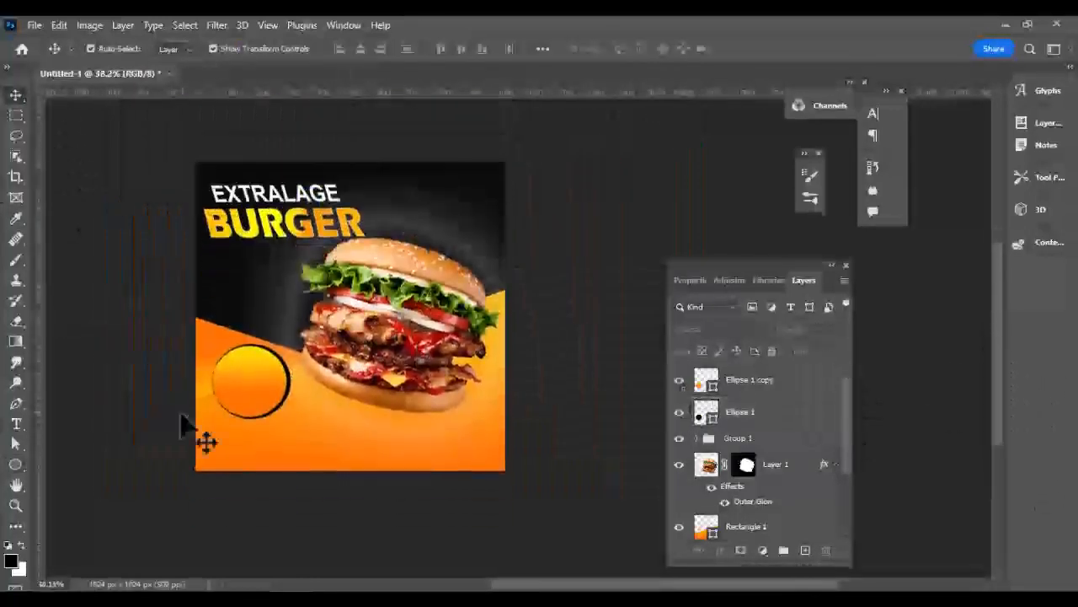
Set the stroke of the background shape on the Rectangle 1 layer to orange.
scroll(192, 433, up, 2)
click(548, 477)
right_click(739, 523)
key(Escape)
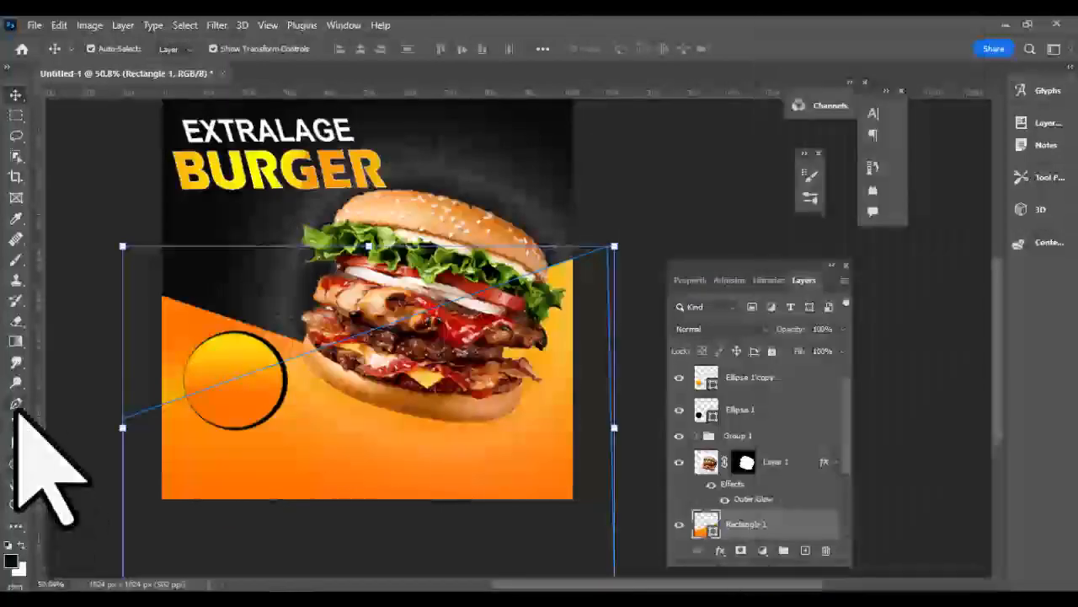
drag(16, 464, 33, 474)
click(80, 465)
click(176, 48)
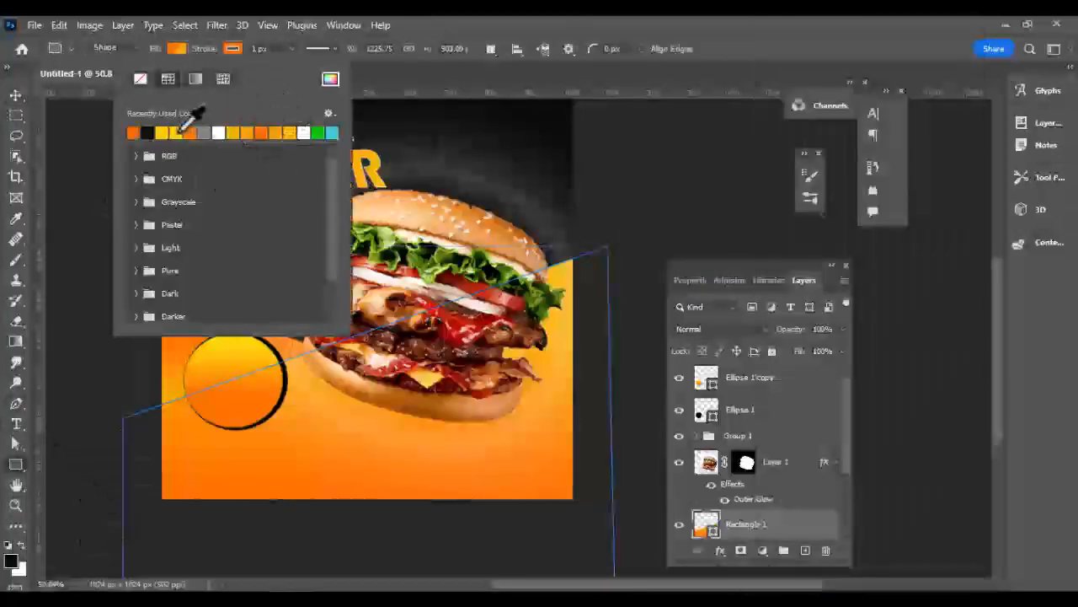
click(16, 94)
scroll(163, 366, up, 3)
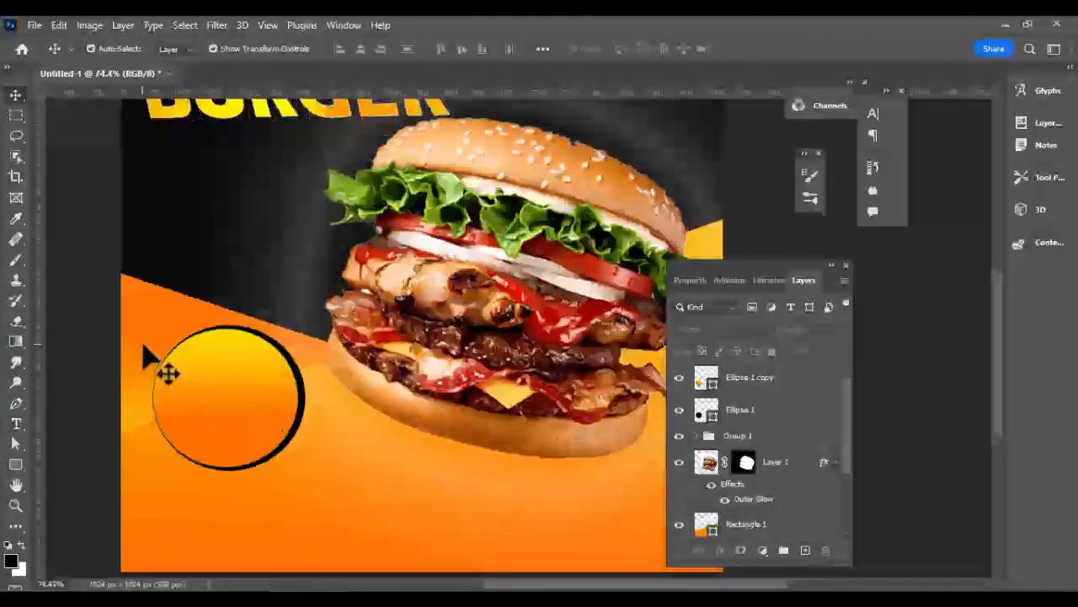
Give the black circle a drop shadow with 100% opacity, 121° angle, about 5 px distance, 14% spread and 7 px size.
scroll(163, 366, down, 3)
click(758, 409)
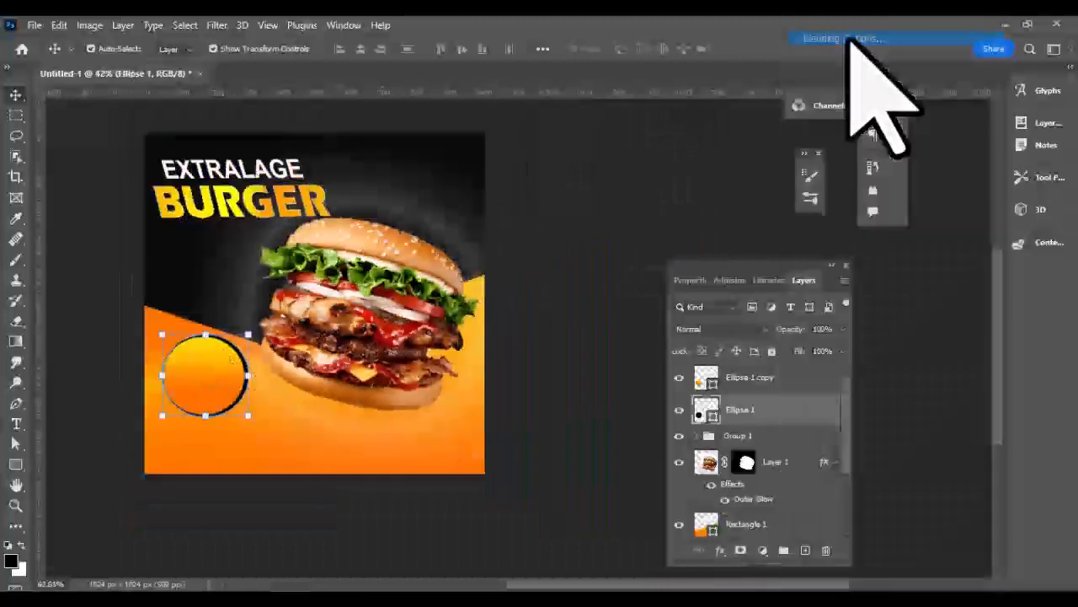
double_click(805, 409)
click(498, 503)
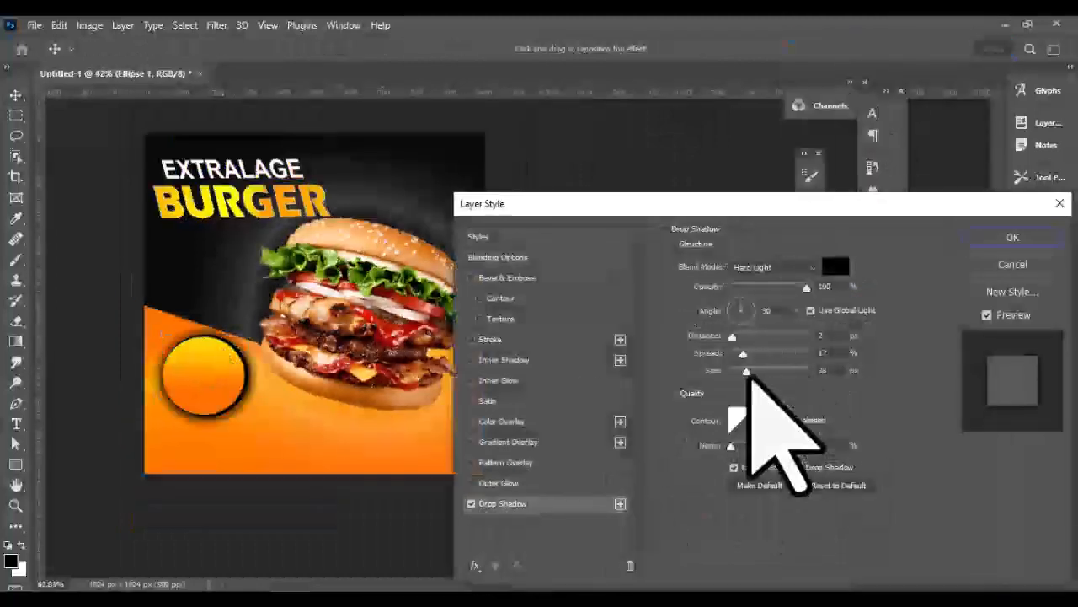
drag(748, 370, 737, 313)
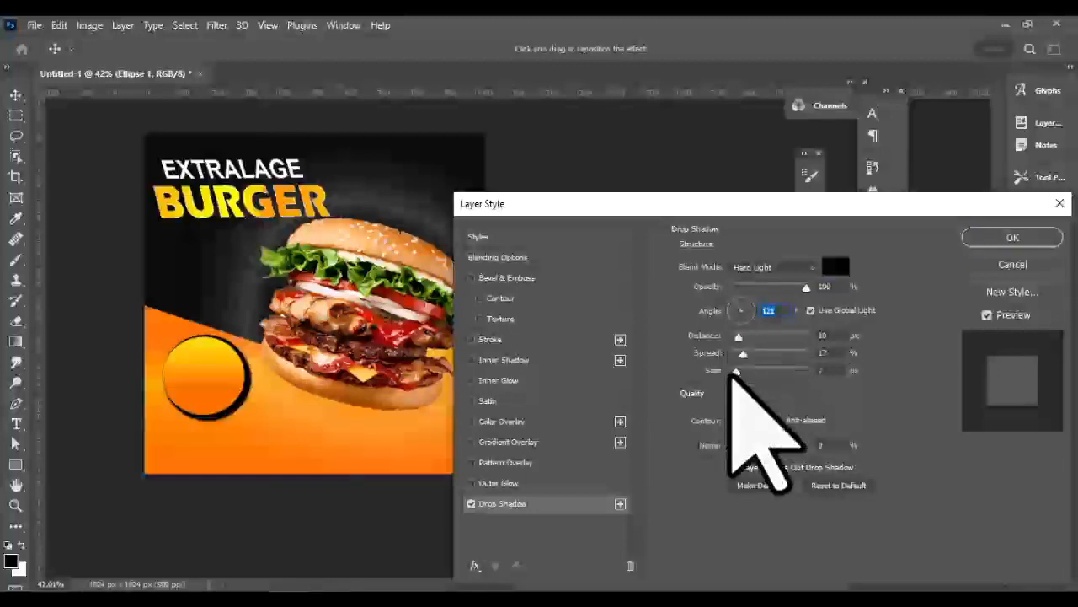
mouse_move(804, 287)
mouse_down()
mouse_move(748, 285)
mouse_move(809, 283)
mouse_up()
drag(740, 352, 733, 341)
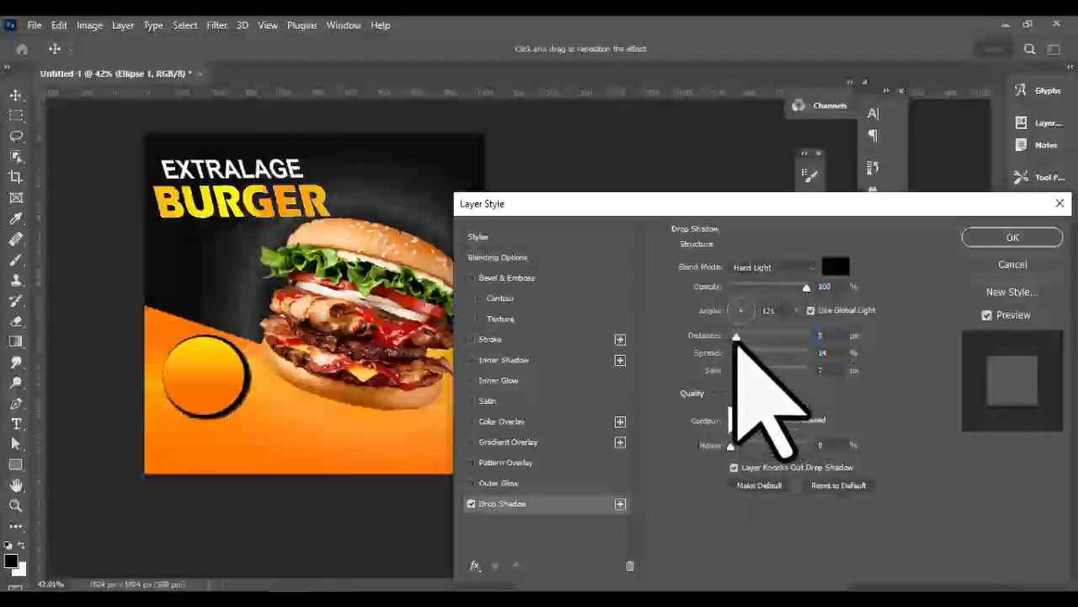
click(994, 239)
Add the white text 500 in Eras Bold ITC at 14 pt above the circle layers and place it on the badge.
click(15, 424)
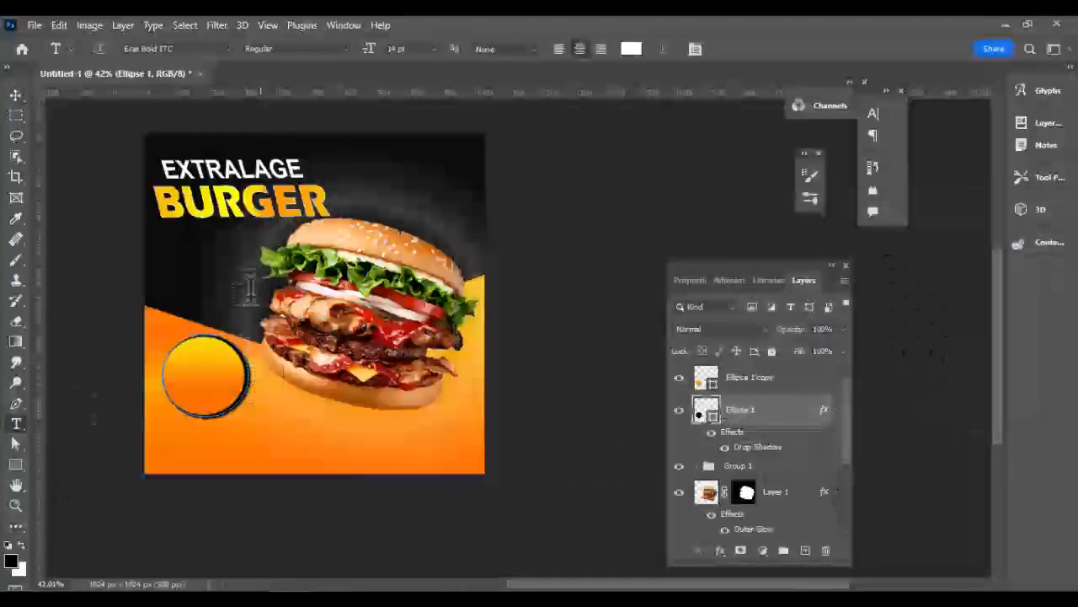
scroll(246, 287, up, 2)
click(741, 381)
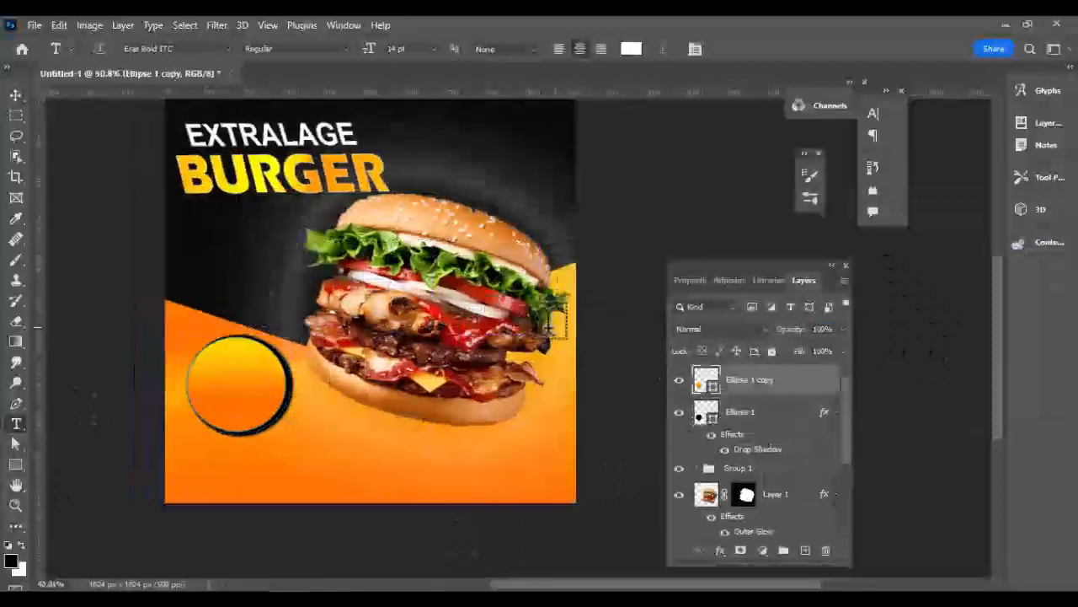
drag(556, 326, 200, 239)
key(Delete)
text(500)
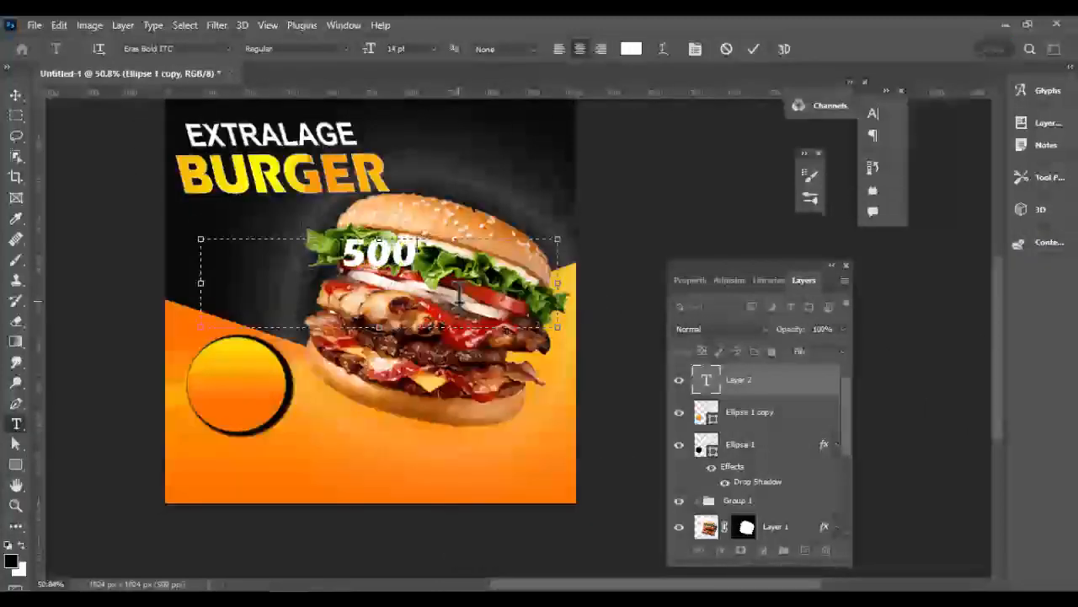
click(16, 94)
drag(388, 269, 244, 409)
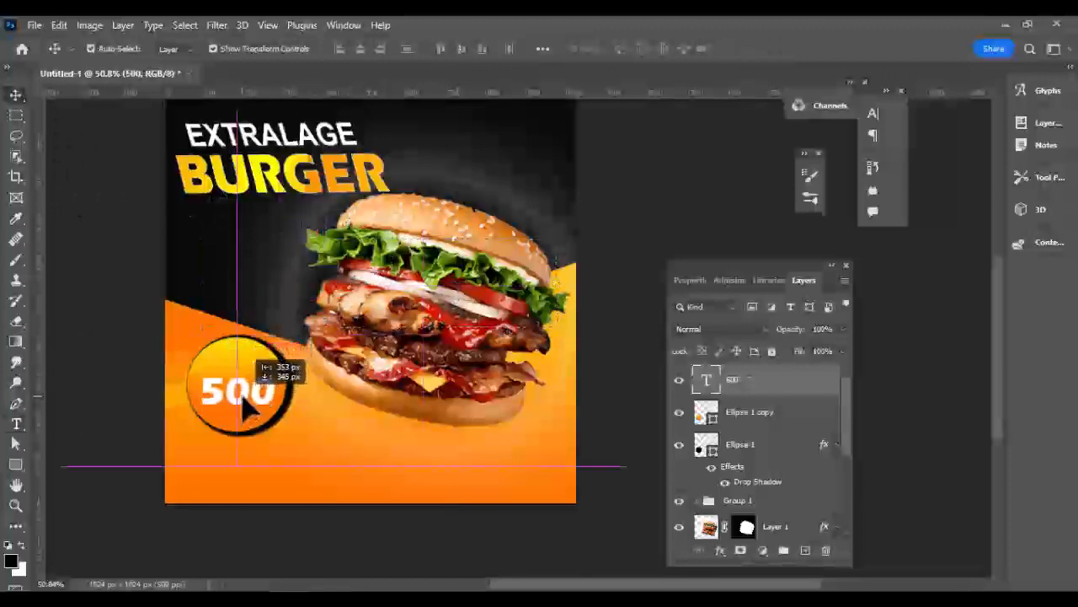
Add the text RS as a separate layer, scale it down and place it above the 500 inside the badge.
click(16, 424)
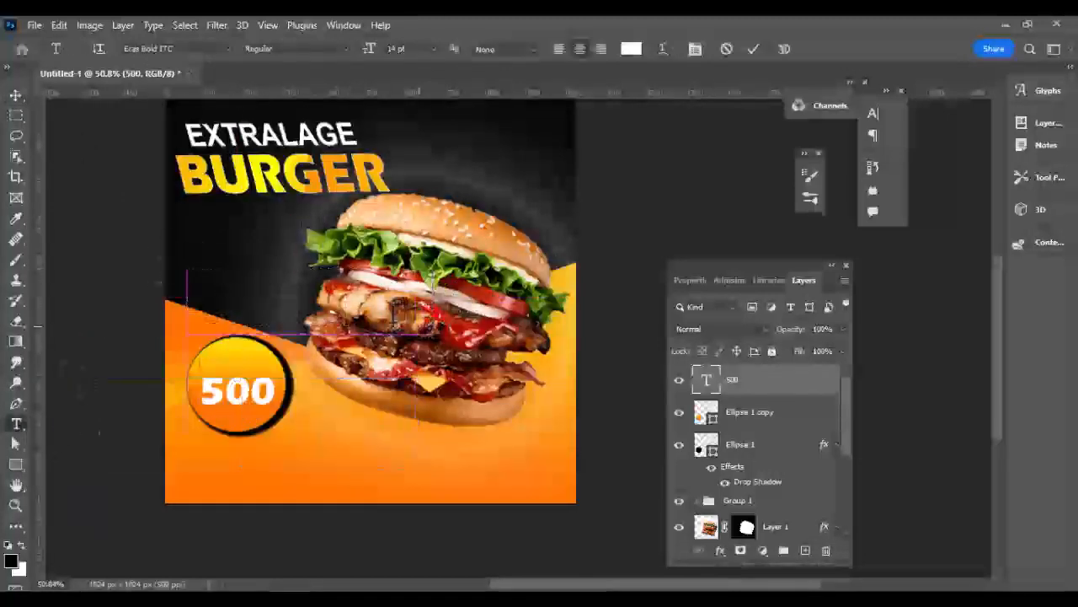
drag(186, 268, 434, 334)
click(16, 94)
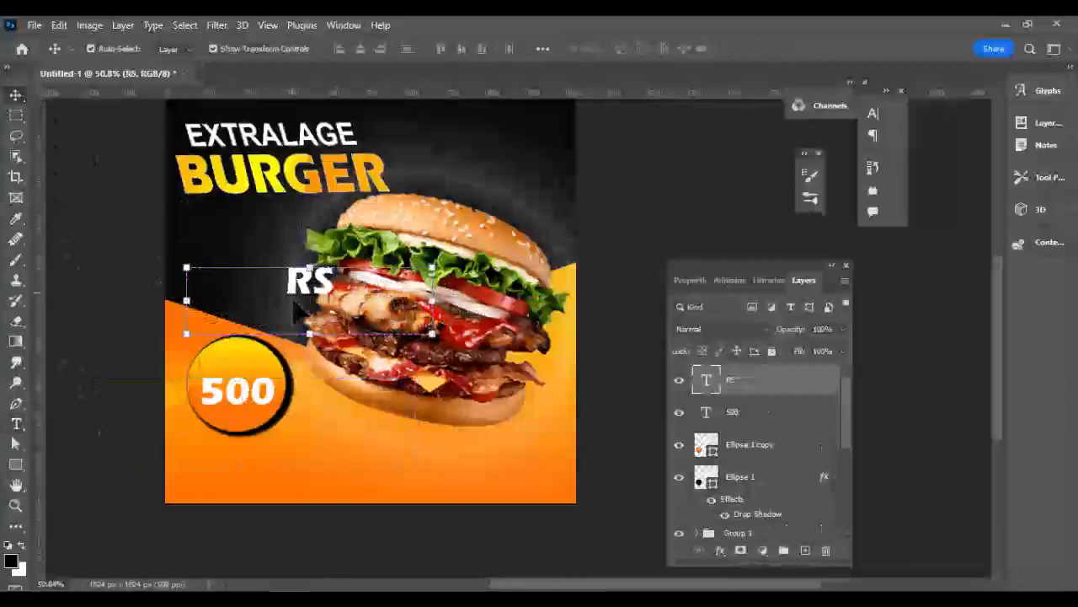
key(ctrl+t)
drag(309, 272, 240, 371)
key(Return)
Scale the 500 text down slightly so it fits inside the badge beneath RS.
scroll(238, 377, up, 3)
click(761, 422)
key(ctrl+t)
key(Return)
scroll(356, 410, down, 4)
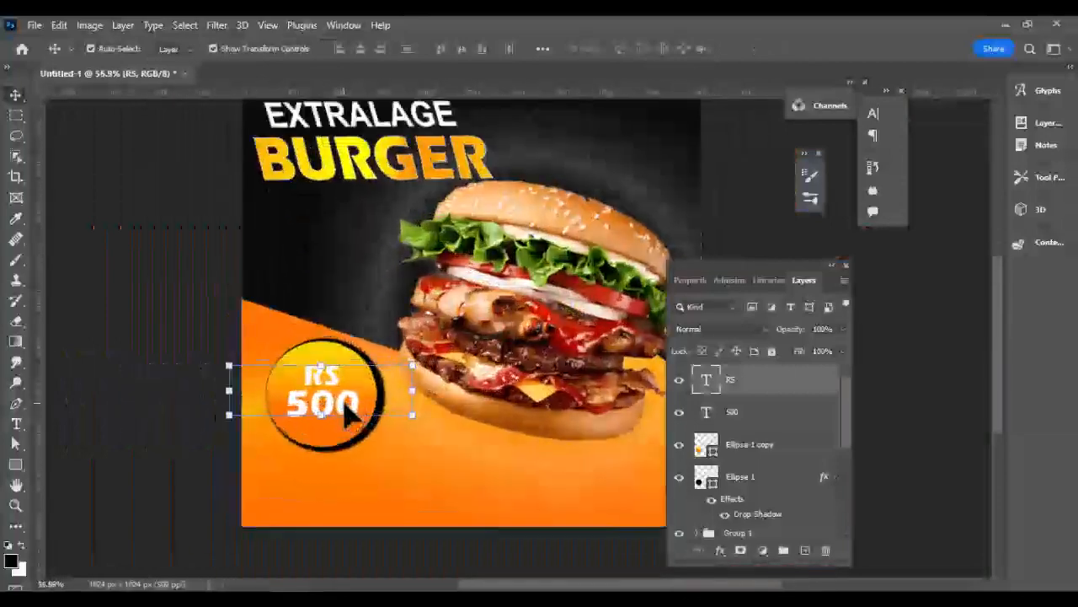
Shift the RS text about 13 px sideways to center it over the 500, and deselect it.
scroll(253, 309, up, 2)
click(340, 434)
drag(341, 387, 332, 390)
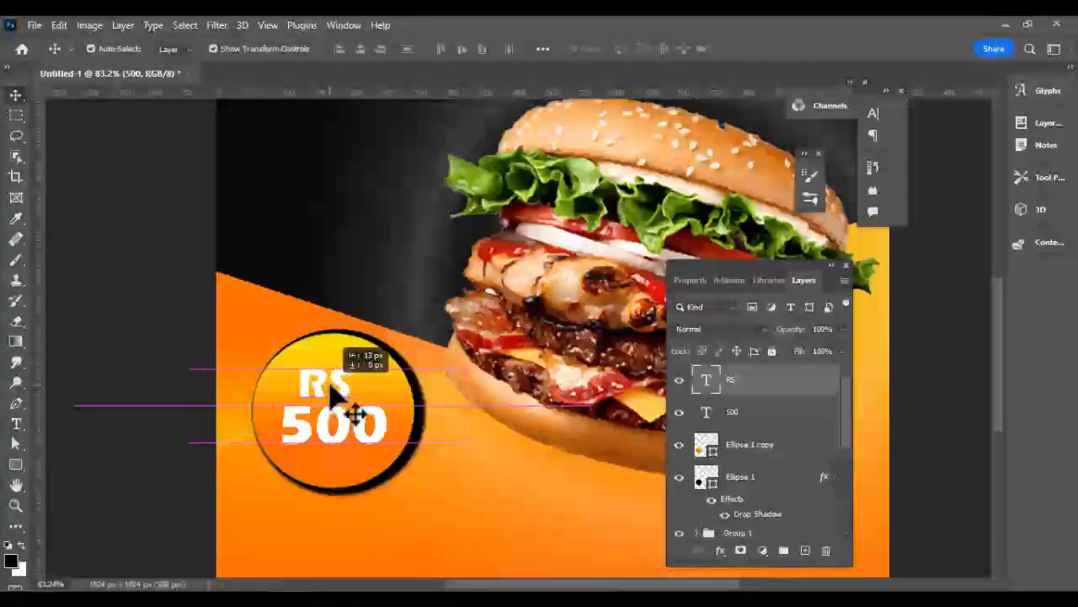
scroll(948, 358, down, 4)
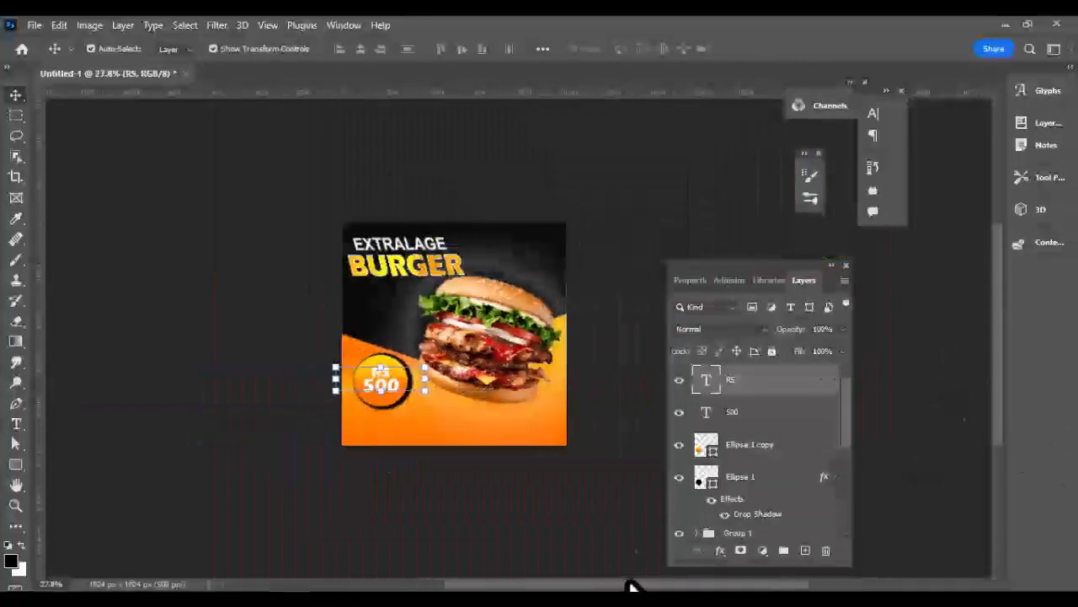
scroll(611, 396, up, 1)
scroll(610, 396, up, 1)
click(631, 368)
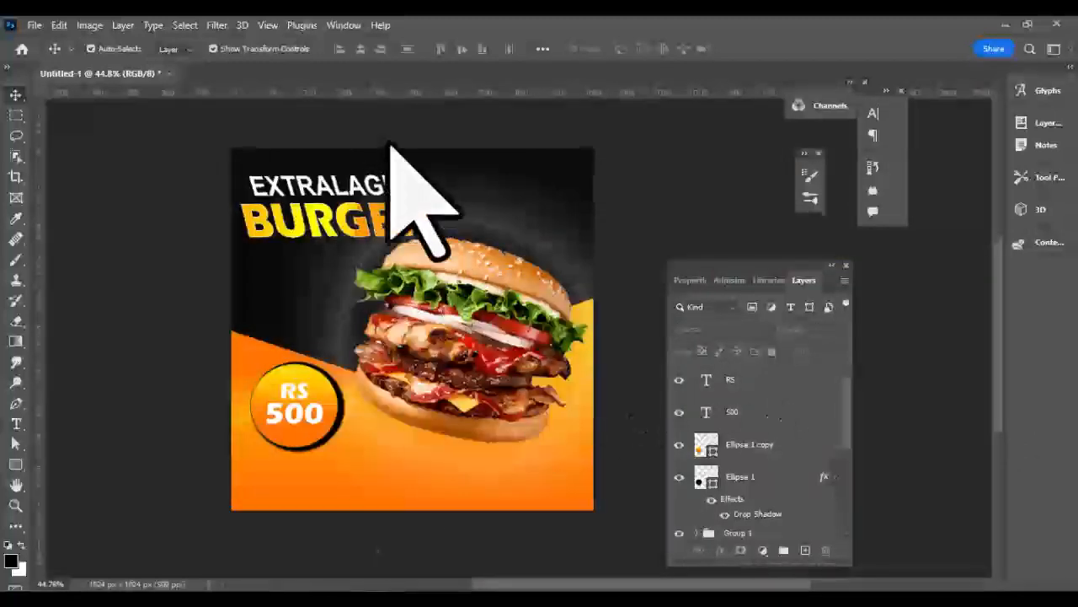
Group the RS and 500 text layers together.
scroll(393, 149, down, 1)
click(743, 386)
shift+click(779, 514)
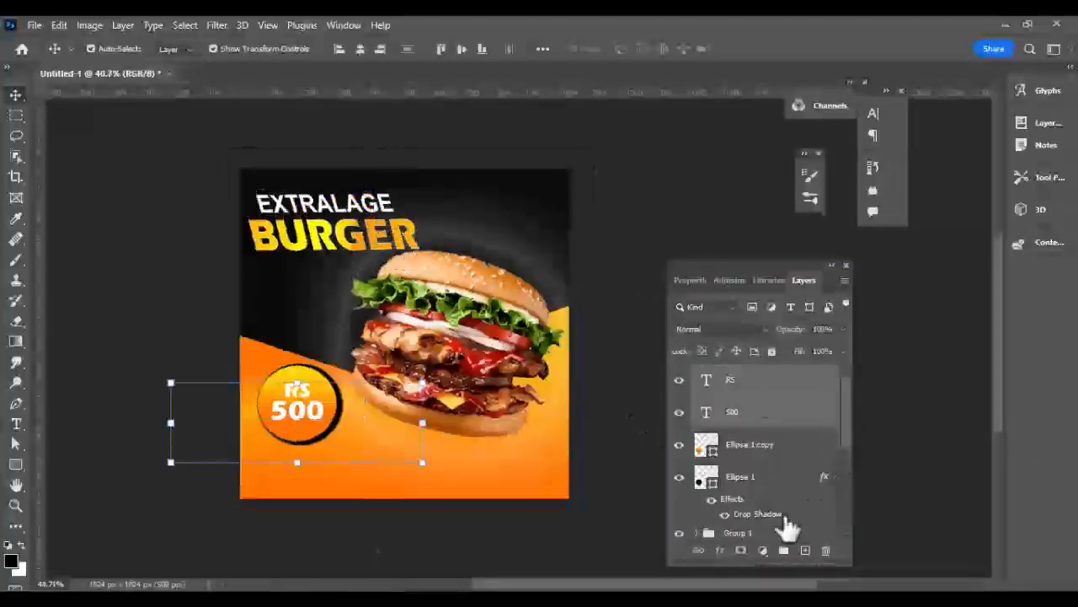
key(ctrl+g)
Apply stroke, color overlay and drop shadow effects to the badge's text group.
right_click(765, 377)
click(809, 39)
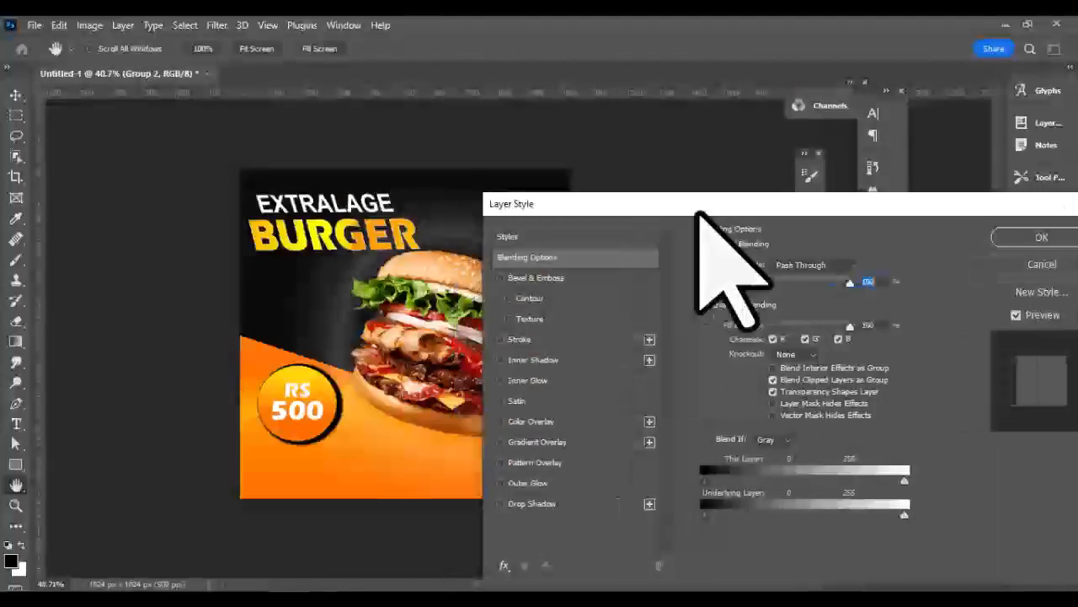
click(536, 339)
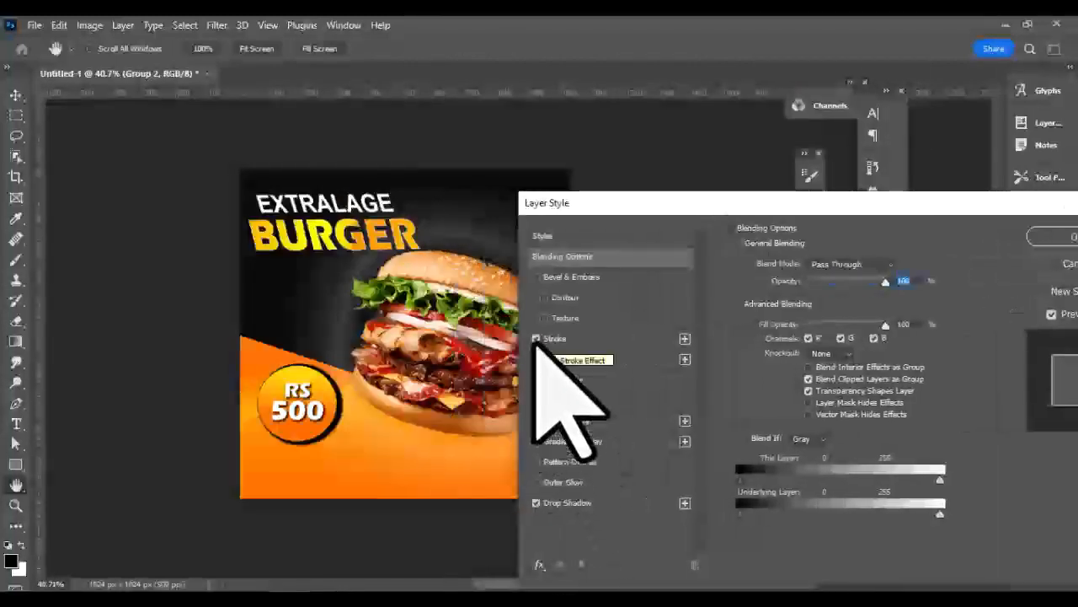
click(568, 421)
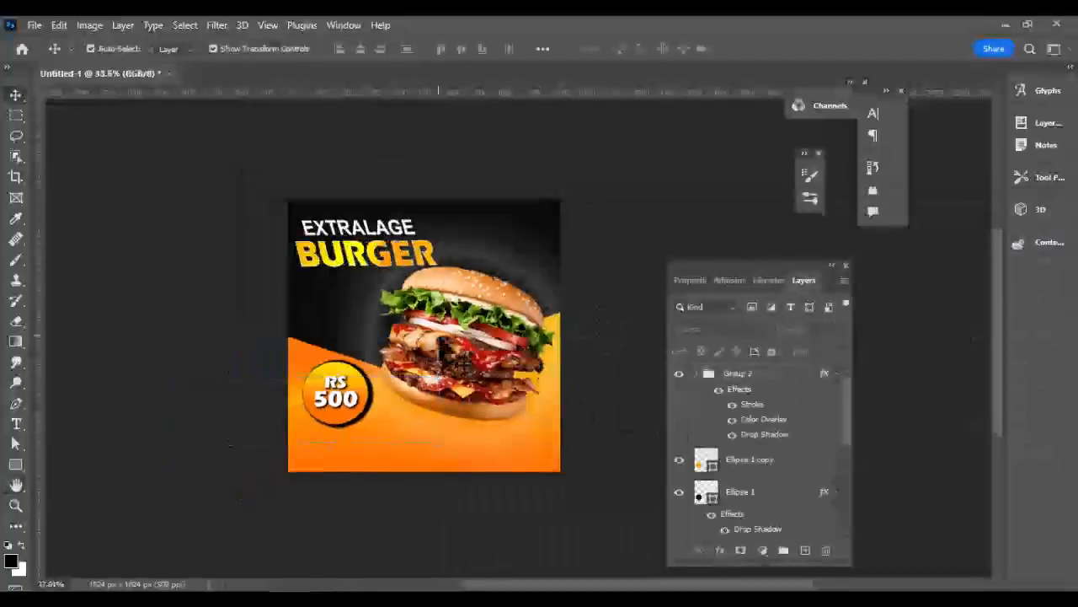
Draw a black rectangle about 355 by 73 px below the price badge, near the design's lower edge.
scroll(404, 466, up, 2)
scroll(410, 392, up, 1)
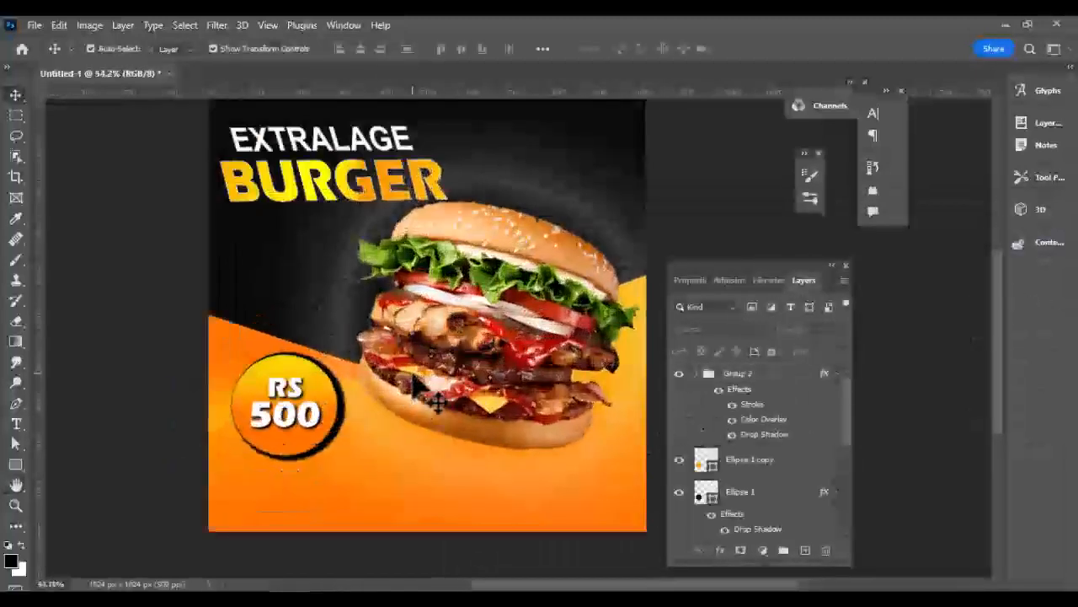
drag(1000, 413, 1001, 476)
scroll(490, 356, up, 2)
drag(556, 584, 531, 584)
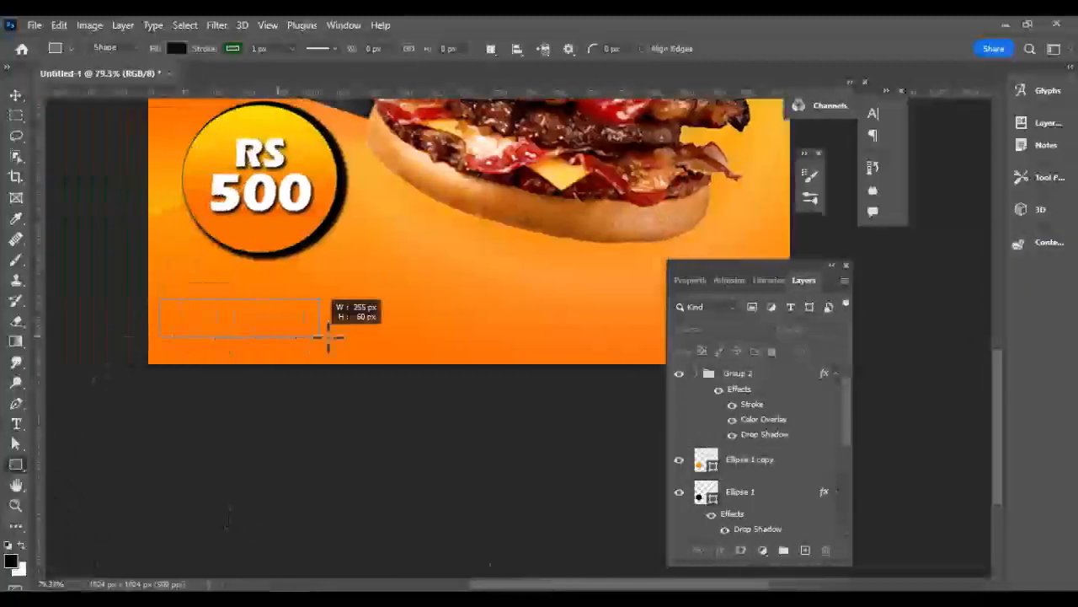
drag(377, 344, 383, 343)
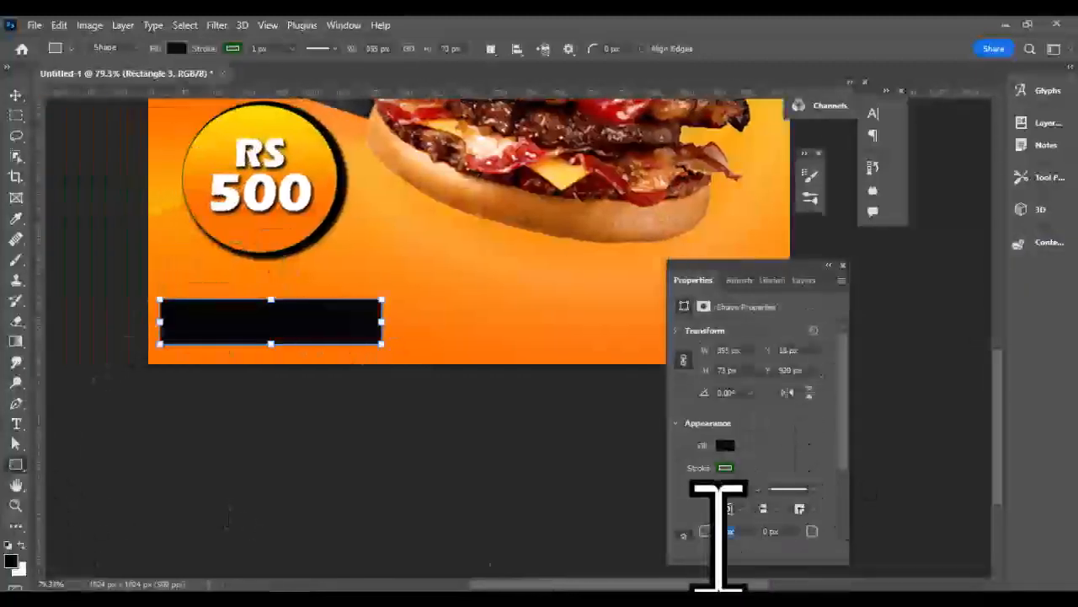
Round the rectangle's corners with a radius of 50 px to make a pill-shaped button.
click(717, 535)
text(50)
key(Return)
Set the pill shape's fill and stroke to yellow.
click(172, 49)
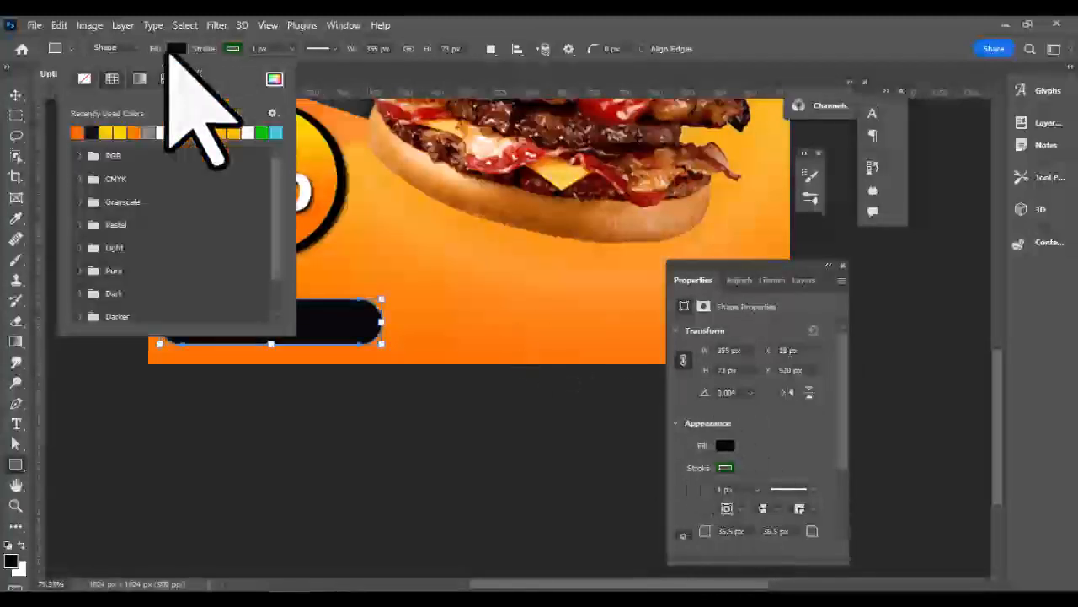
click(198, 56)
click(176, 48)
click(106, 132)
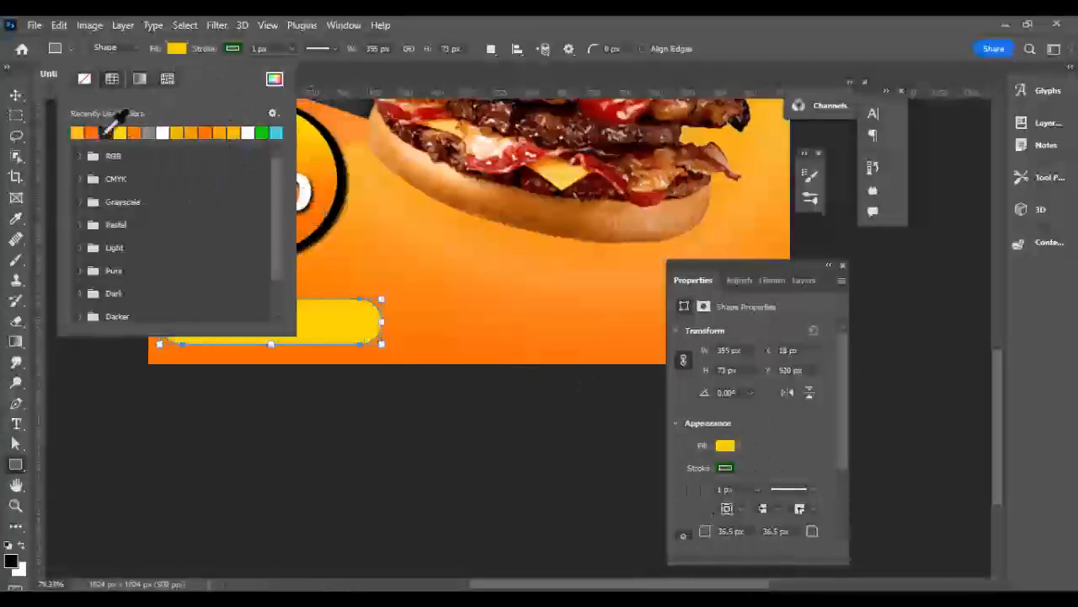
click(148, 132)
key(v)
scroll(396, 253, down, 1)
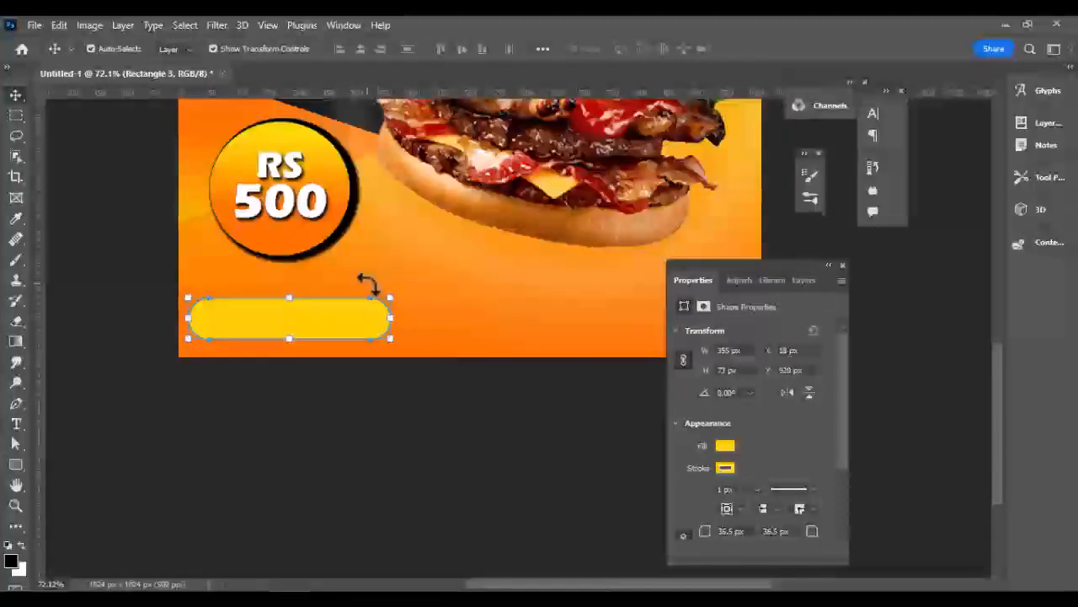
click(804, 279)
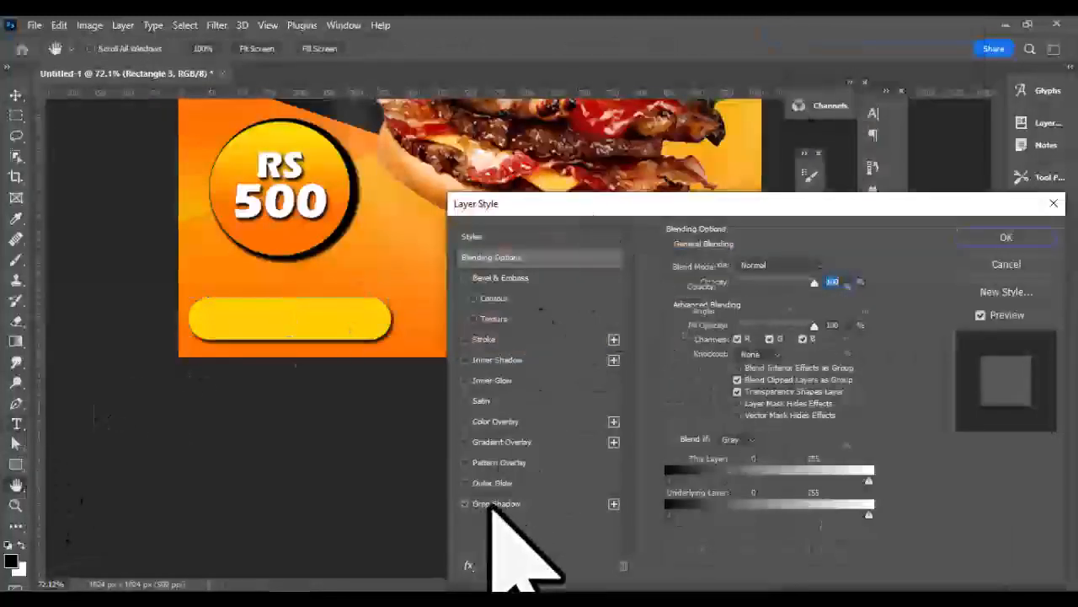
click(496, 502)
click(829, 265)
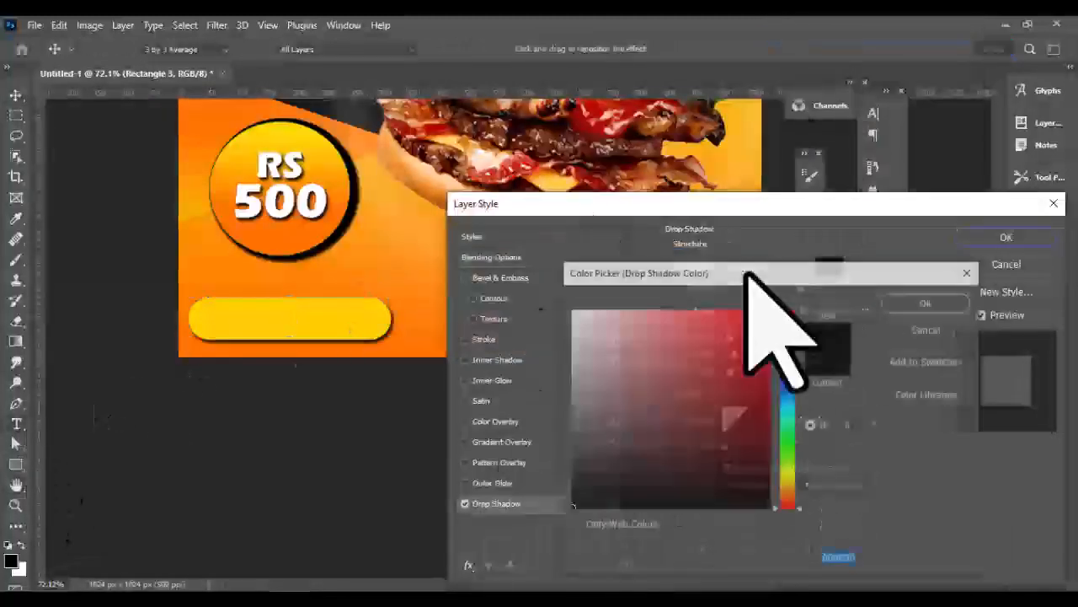
click(304, 278)
click(251, 142)
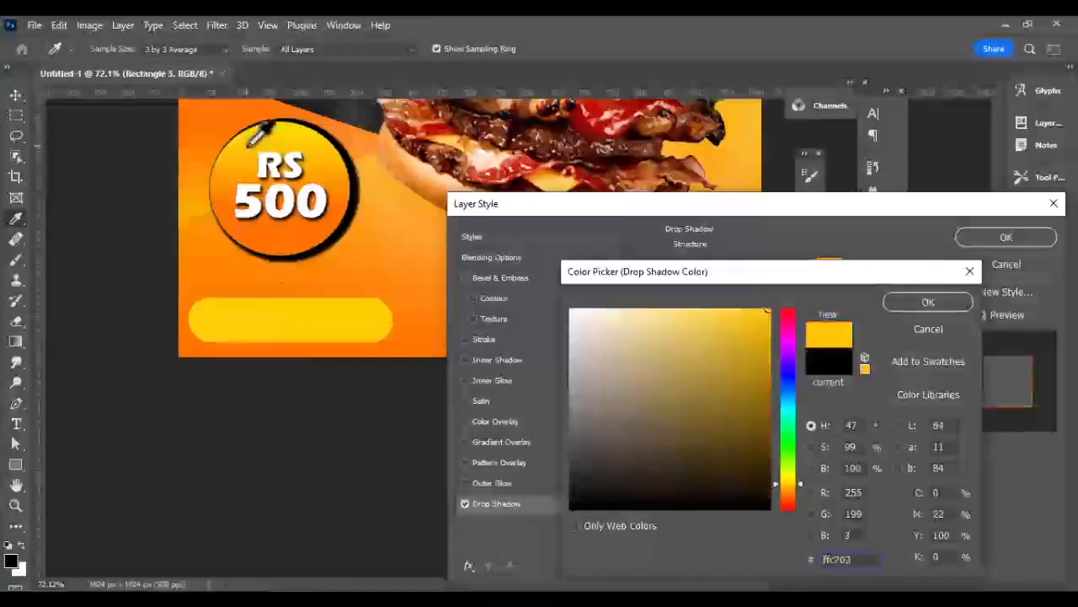
click(927, 302)
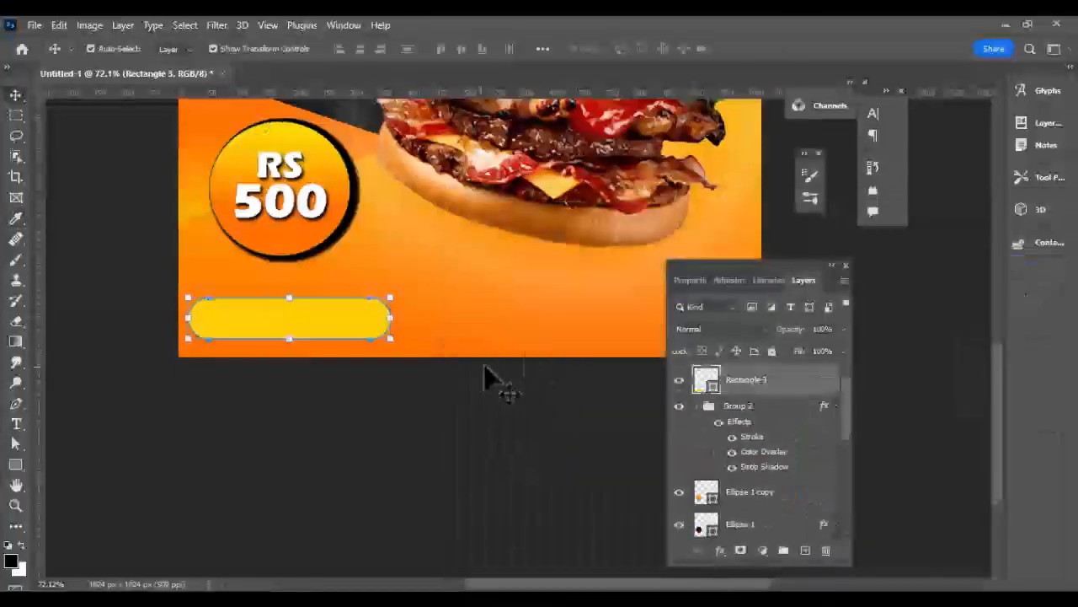
click(1006, 236)
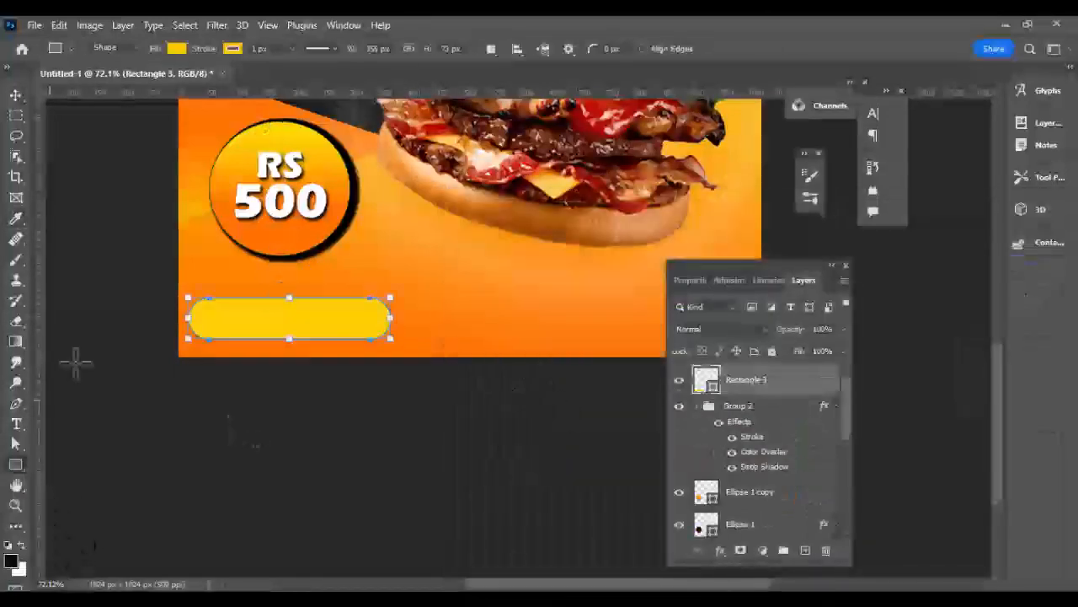
Set the pill shape's fill and stroke to orange.
click(177, 48)
click(140, 107)
click(232, 48)
click(143, 109)
right_click(758, 403)
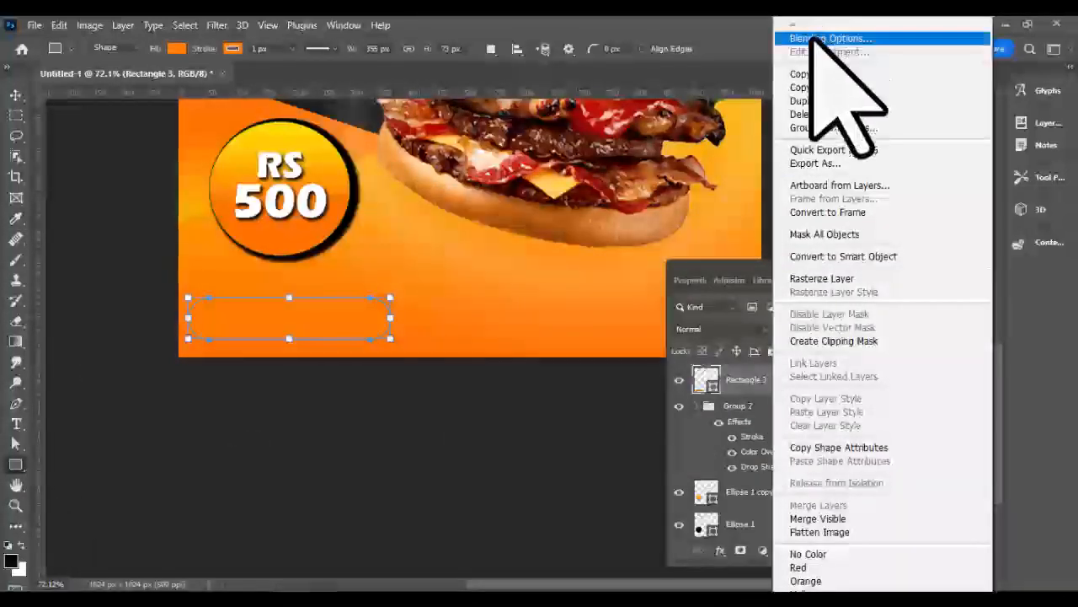
click(829, 38)
click(496, 503)
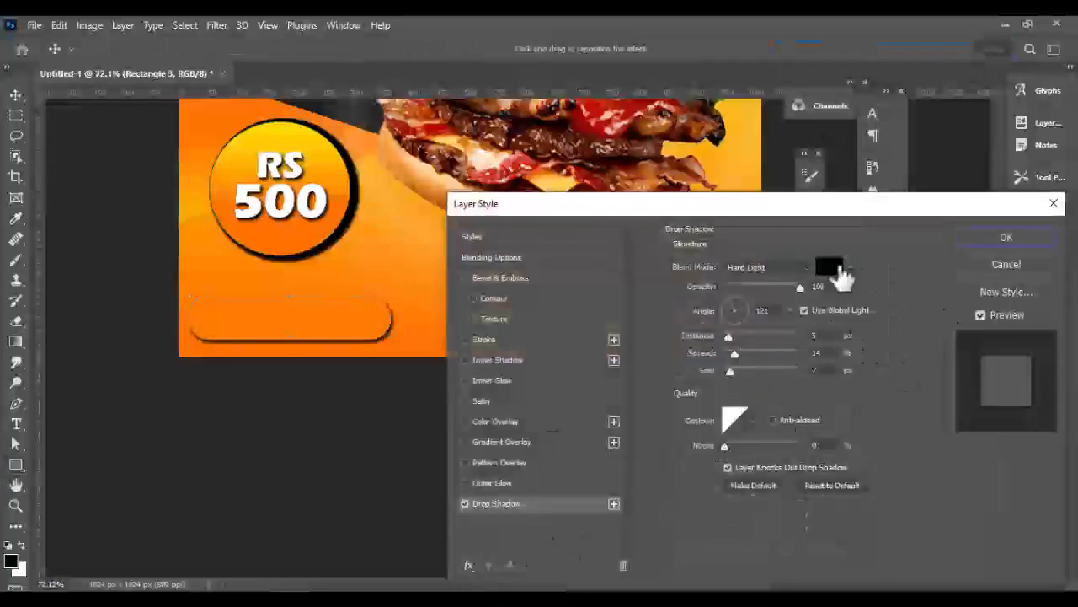
click(828, 267)
click(787, 478)
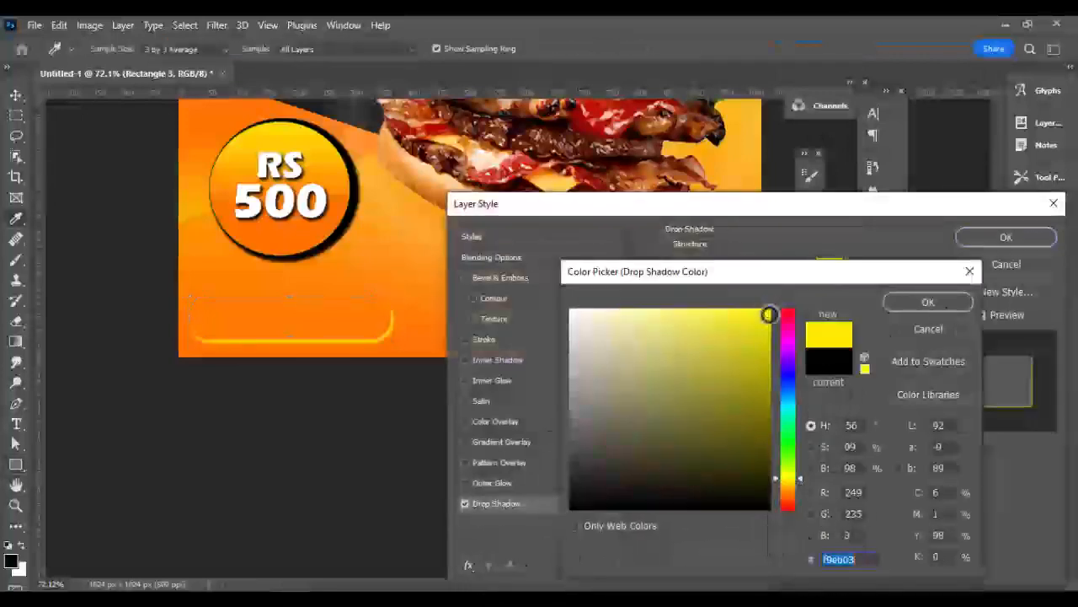
click(788, 482)
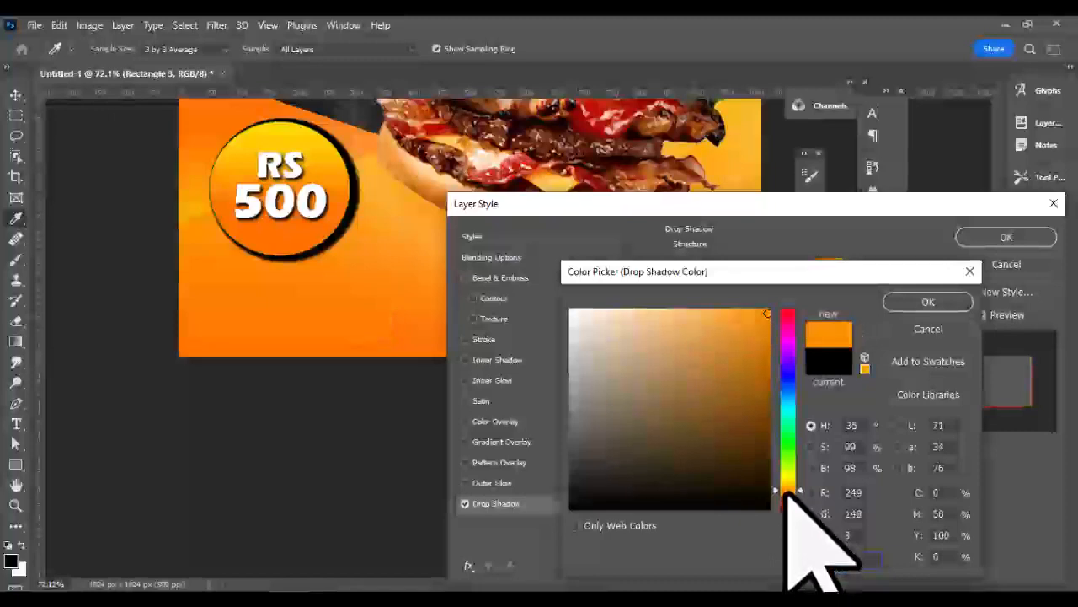
drag(788, 491, 788, 478)
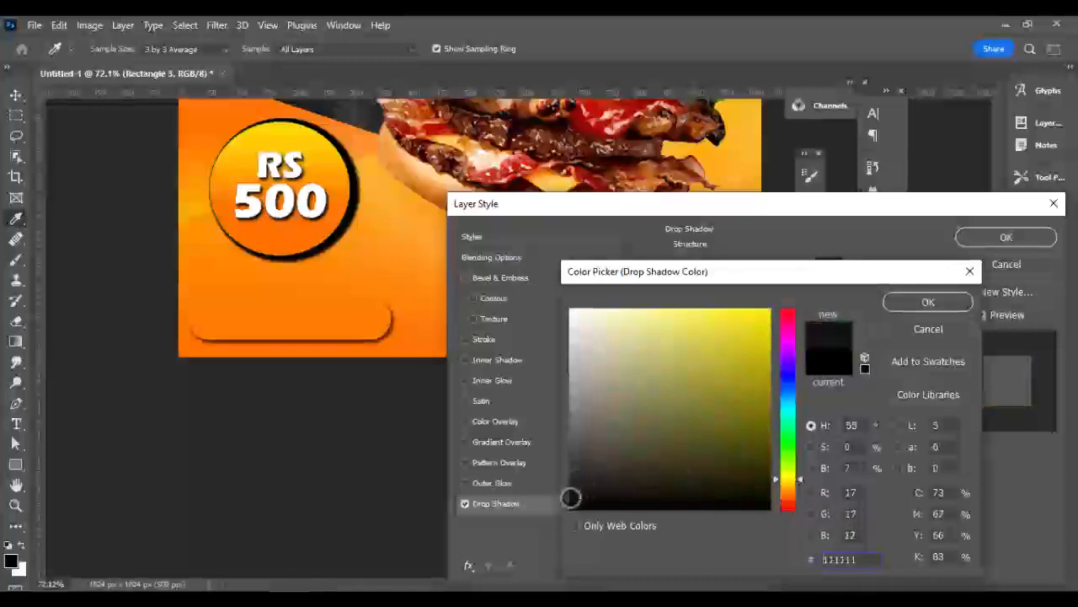
click(900, 302)
drag(740, 310, 726, 306)
click(1006, 236)
Set the pill shape's fill color to pure red, ff0000.
click(203, 47)
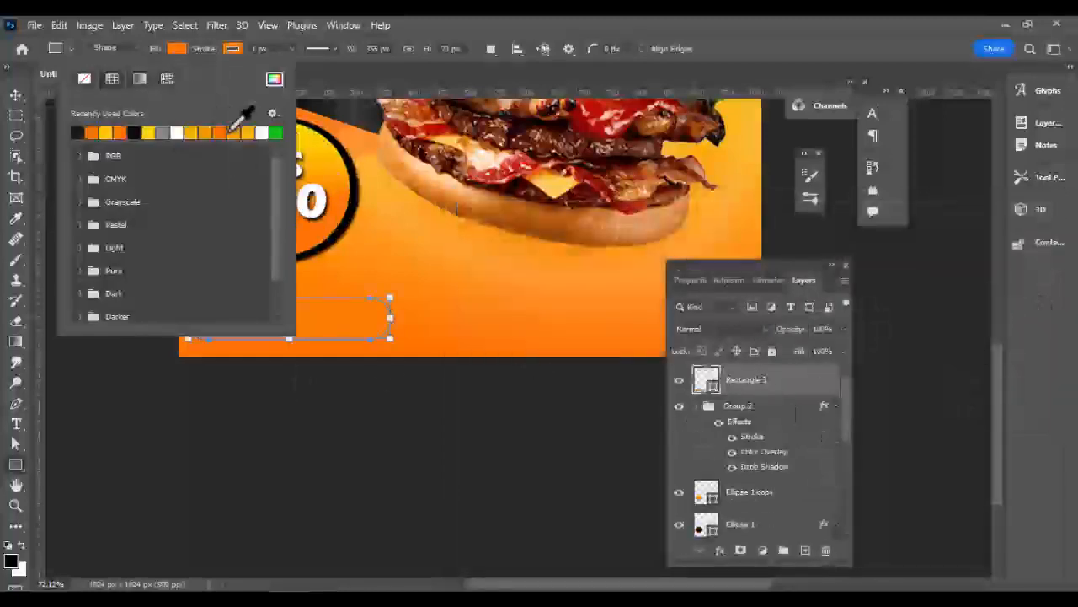
click(274, 78)
drag(790, 506, 789, 514)
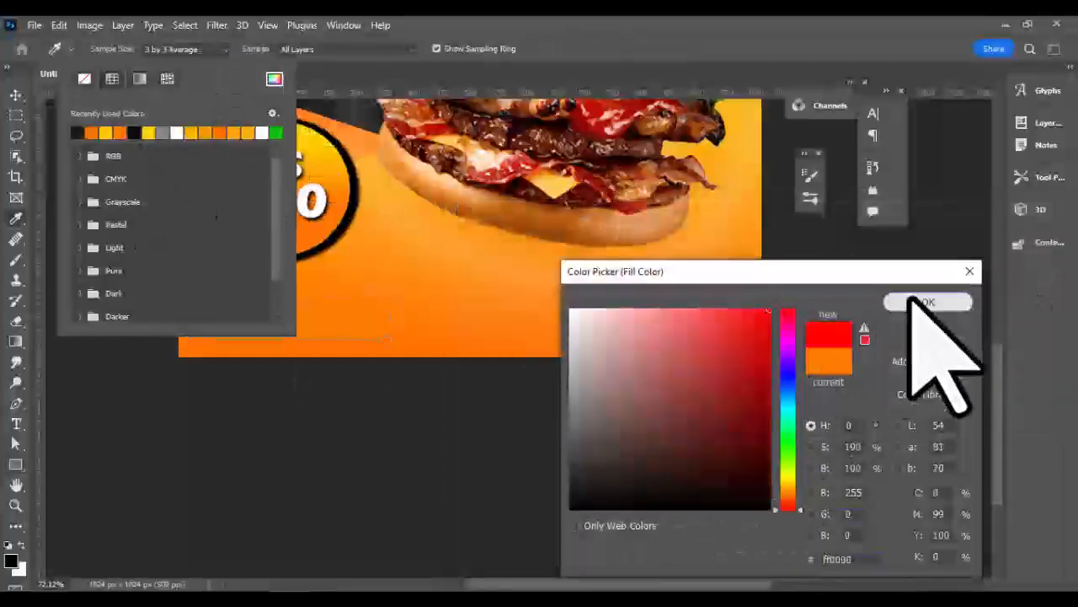
click(922, 302)
key(v)
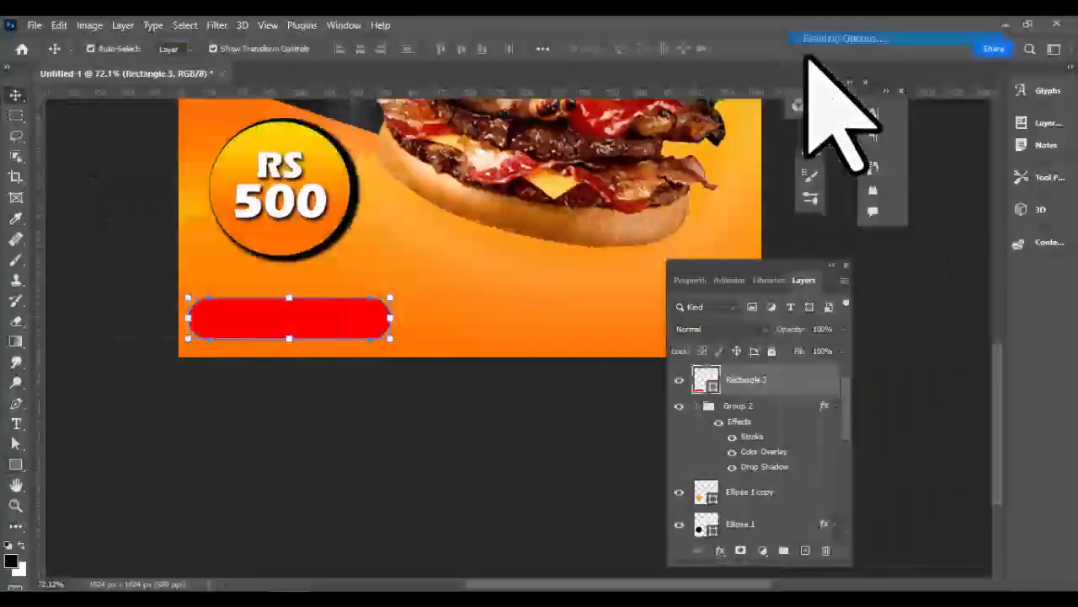
Apply a drop shadow effect to the red pill shape.
double_click(775, 379)
click(474, 503)
click(999, 236)
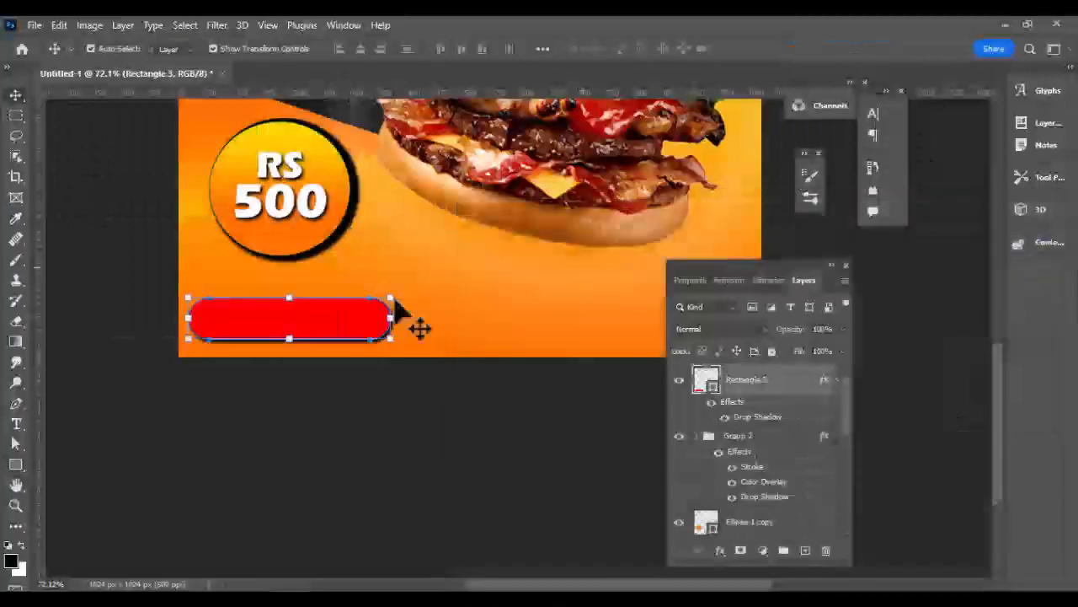
Add a text box with the text ORDER NOW beside the red pill shape.
key(t)
drag(625, 330, 578, 329)
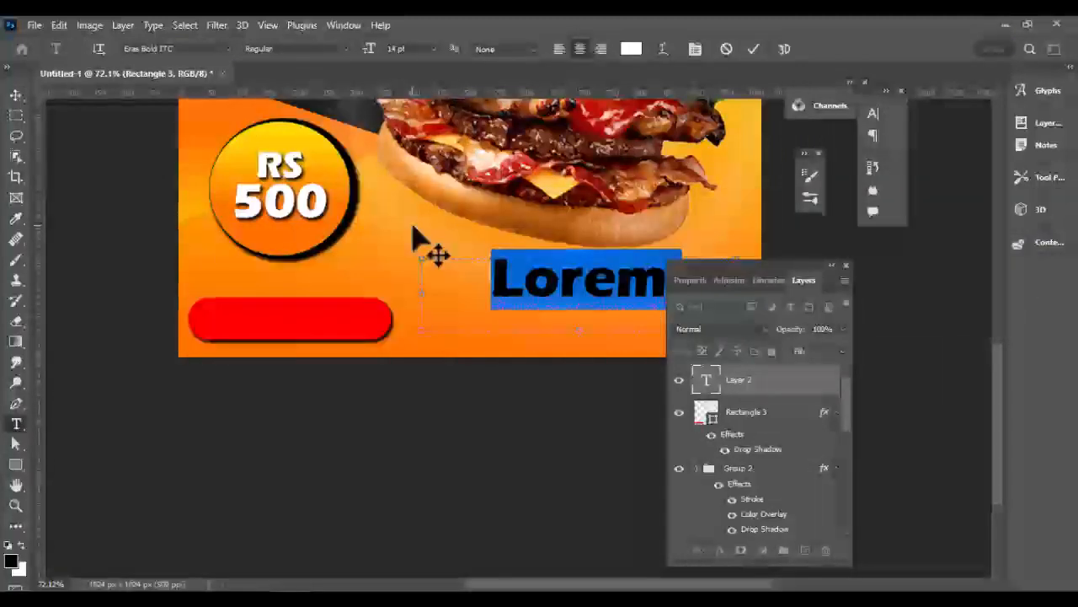
key(BackSpace)
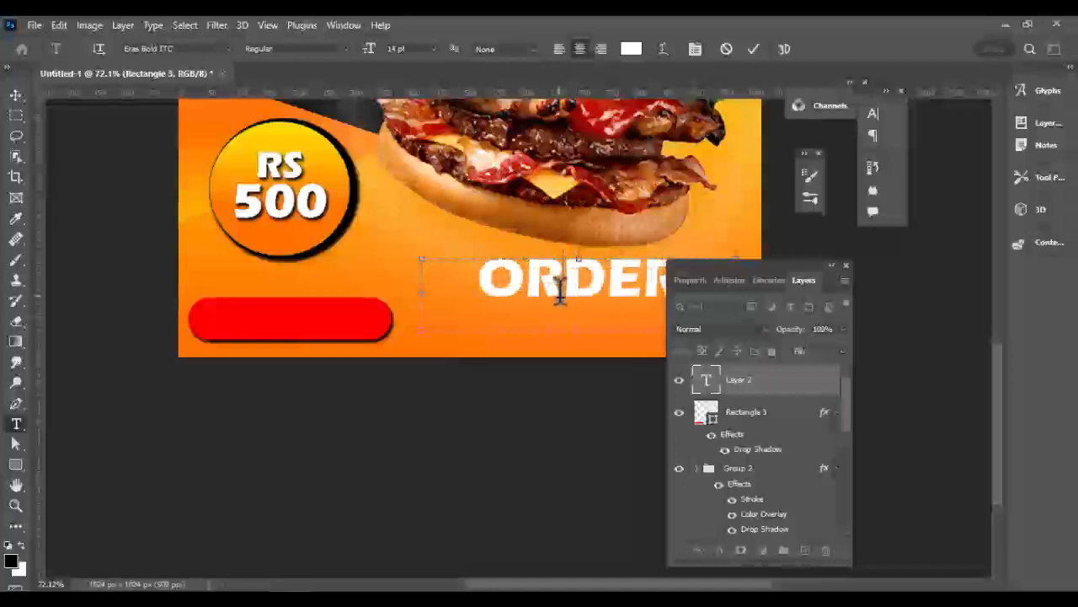
Reduce the font size of the whole ORDER NOW text.
triple_click(560, 292)
click(434, 50)
click(432, 110)
triple_click(523, 274)
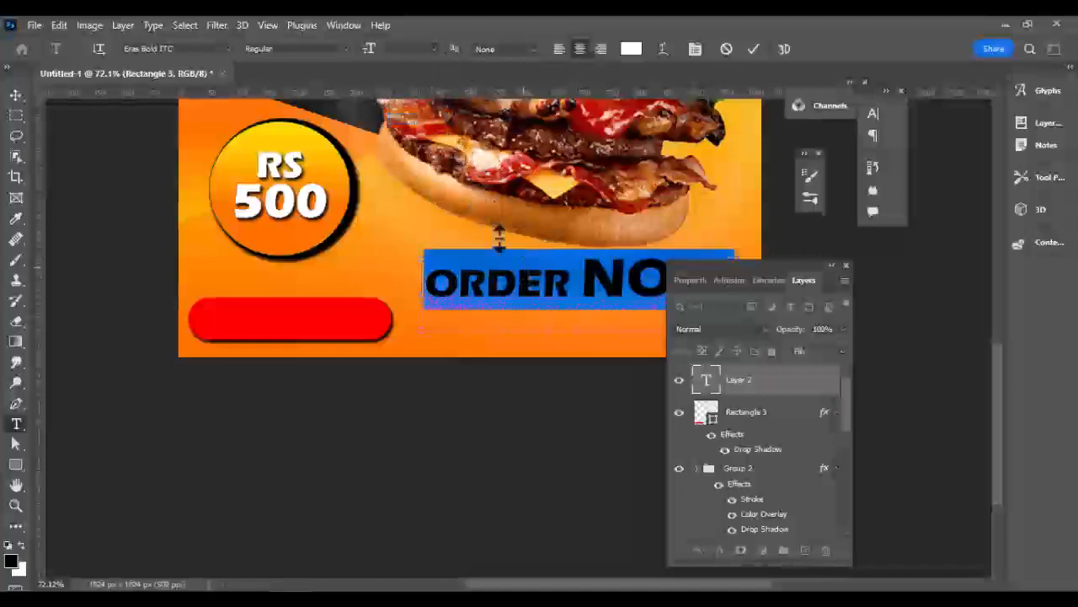
click(436, 50)
click(409, 116)
Scale the ORDER NOW text down to about 63% and place it centered on the red pill button.
click(16, 95)
drag(512, 273, 309, 271)
drag(380, 258, 305, 321)
scroll(352, 311, up, 5)
scroll(320, 310, down, 5)
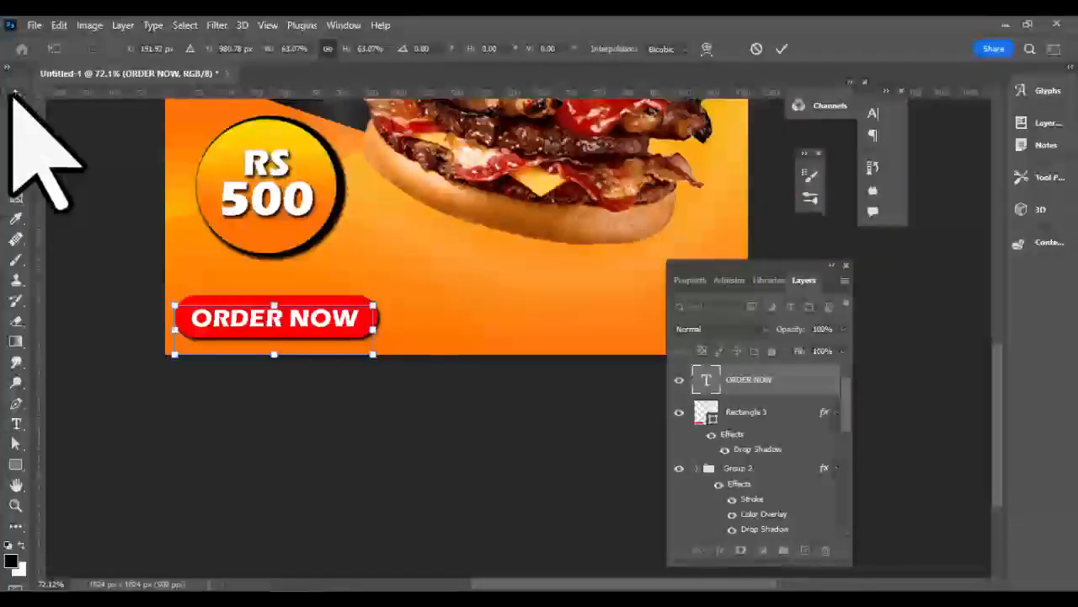
click(15, 94)
click(127, 244)
Draw a small ellipse about 35 by 41 px beside the ORDER NOW button with the Ellipse tool.
scroll(305, 244, down, 7)
drag(997, 374, 996, 291)
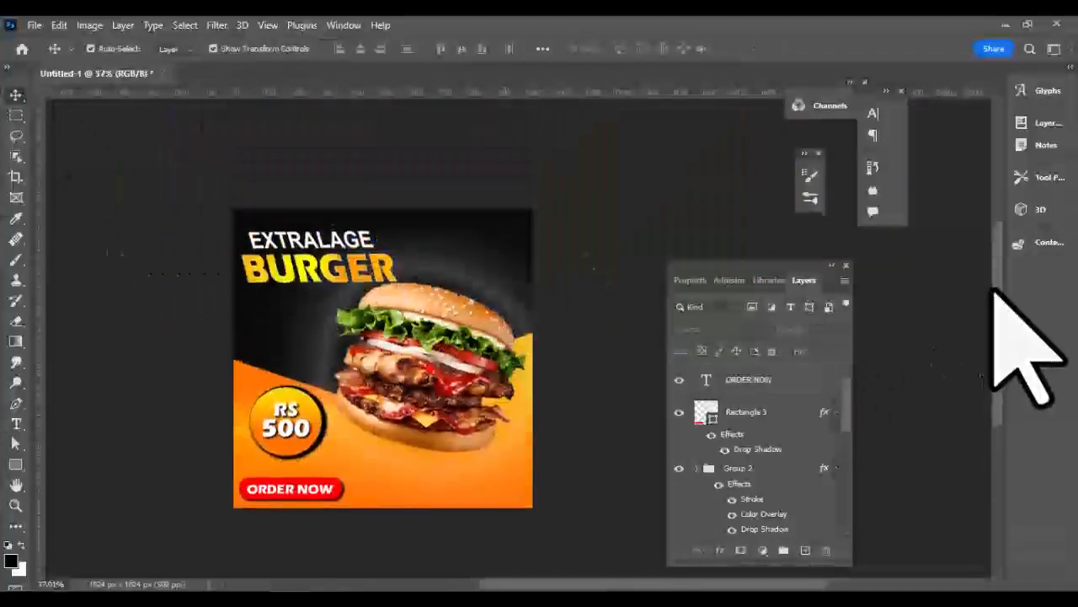
right_click(17, 465)
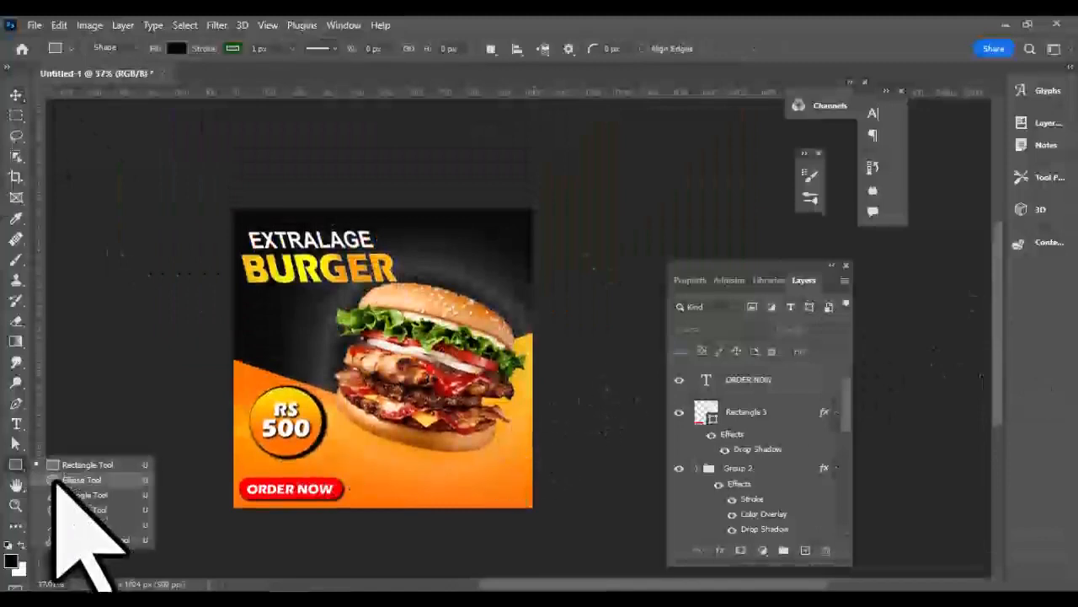
click(59, 480)
drag(356, 466, 367, 480)
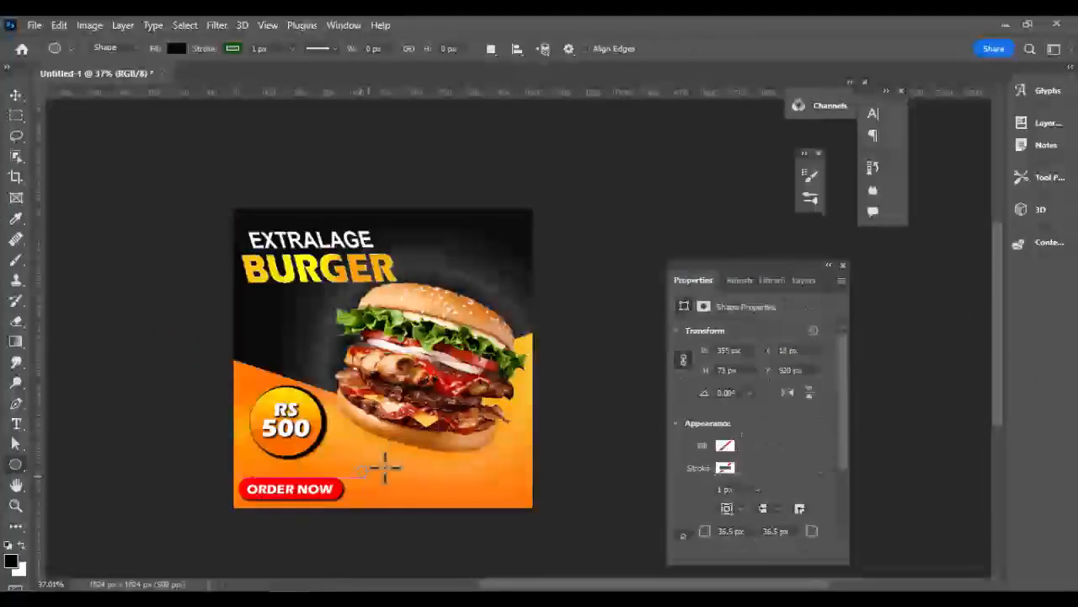
Fill the small ellipse with white.
click(176, 48)
click(134, 132)
click(15, 95)
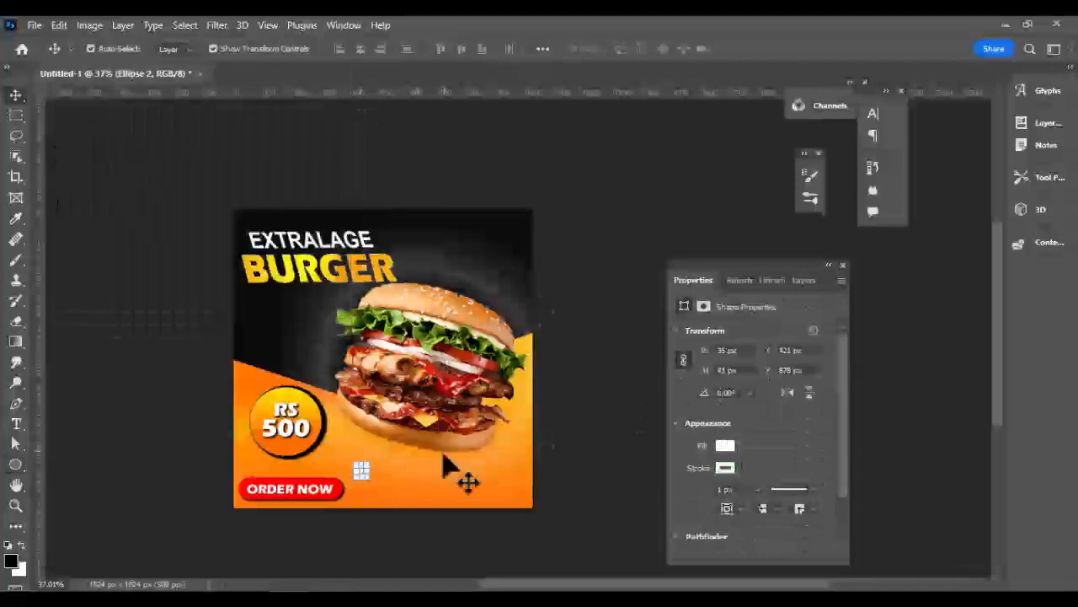
Scale the white ellipse down to a smaller, evenly round dot.
click(444, 455)
drag(997, 324, 997, 379)
click(806, 281)
click(723, 387)
scroll(488, 350, up, 10)
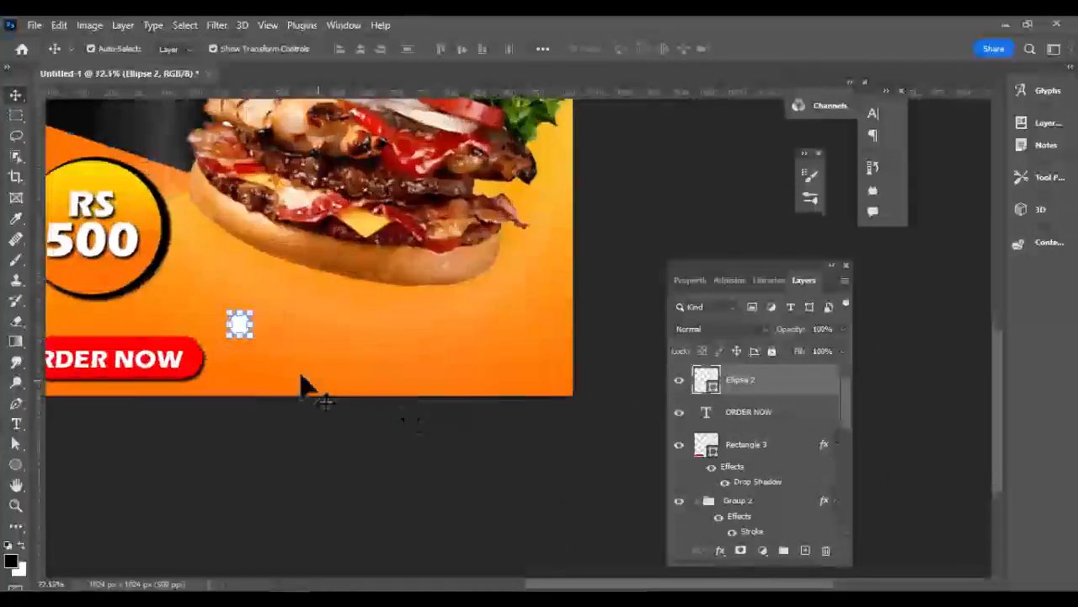
drag(219, 281, 220, 296)
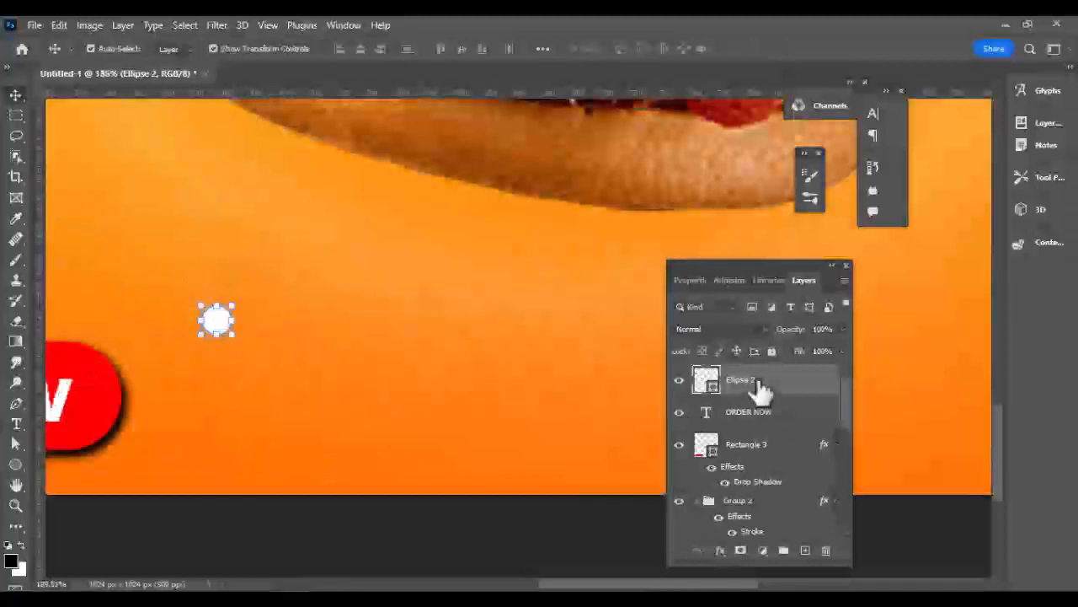
Duplicate the white dot twice and arrange the three dots in a horizontal row.
key(ctrl+j)
key(ctrl+j)
drag(224, 330, 305, 333)
click(748, 446)
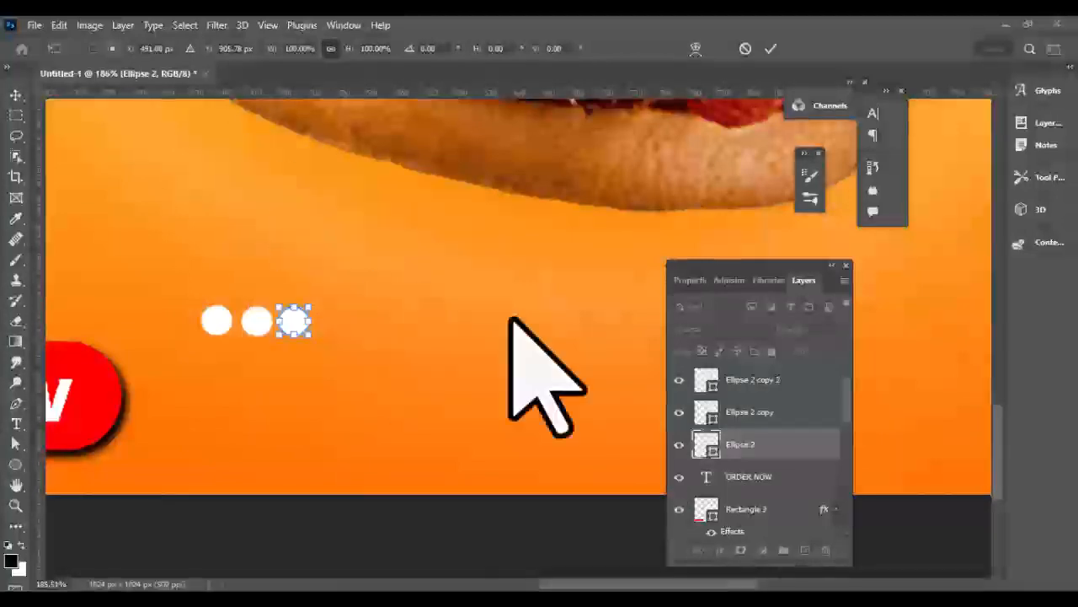
Group the three white dot layers together.
click(767, 394)
shift+click(748, 444)
click(784, 550)
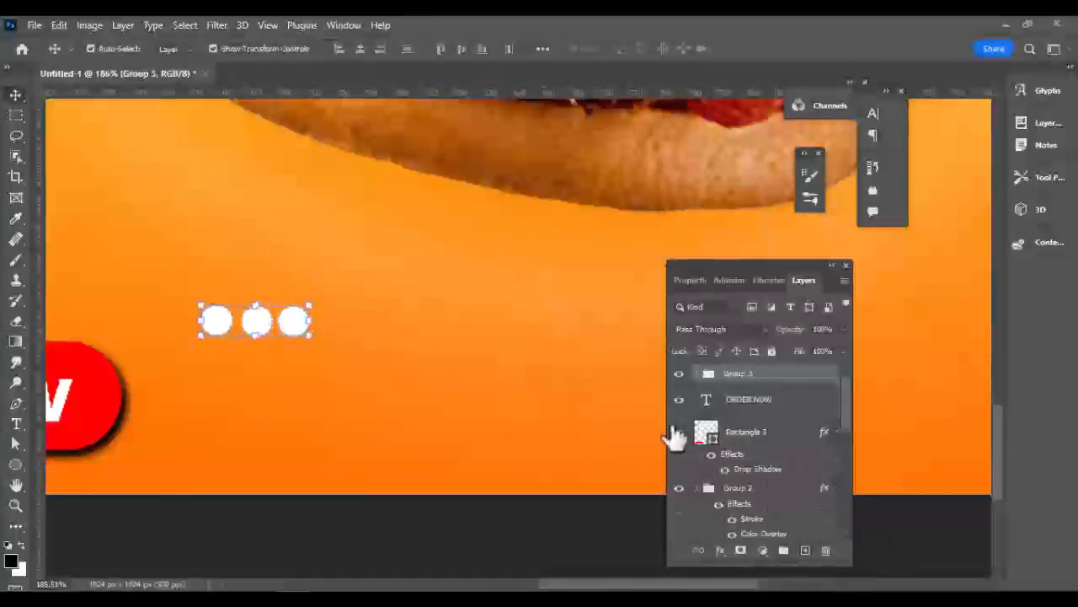
Move the group of three dots lower, level with the ORDER NOW button and a short distance beside it.
key(ctrl+t)
scroll(494, 373, down, 3)
scroll(419, 322, up, 2)
scroll(418, 322, up, 1)
drag(383, 414, 459, 469)
scroll(469, 470, down, 4)
scroll(461, 480, down, 3)
key(Return)
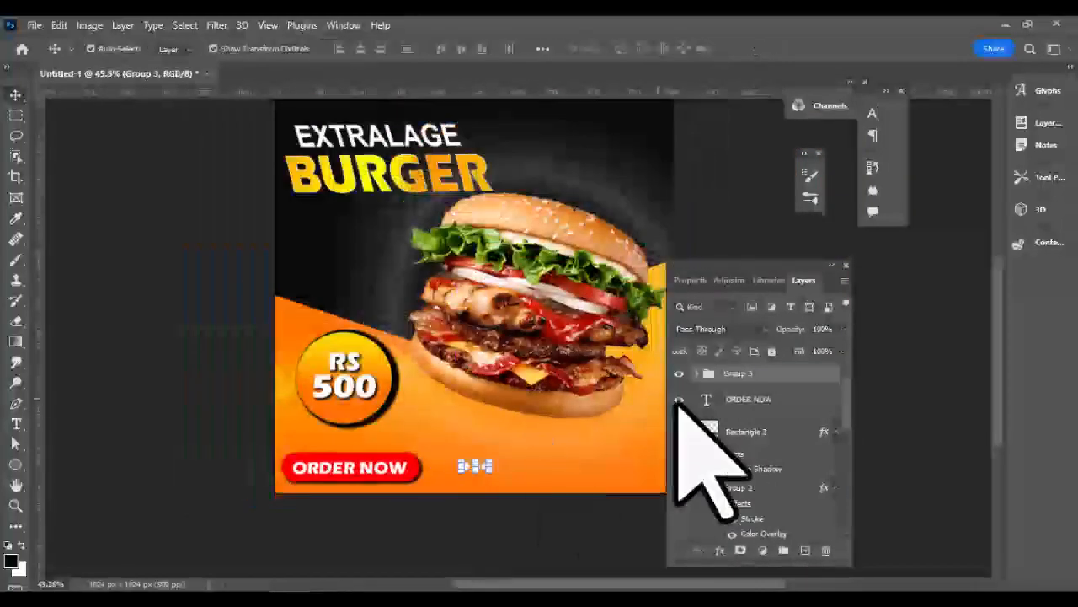
scroll(474, 453, up, 10)
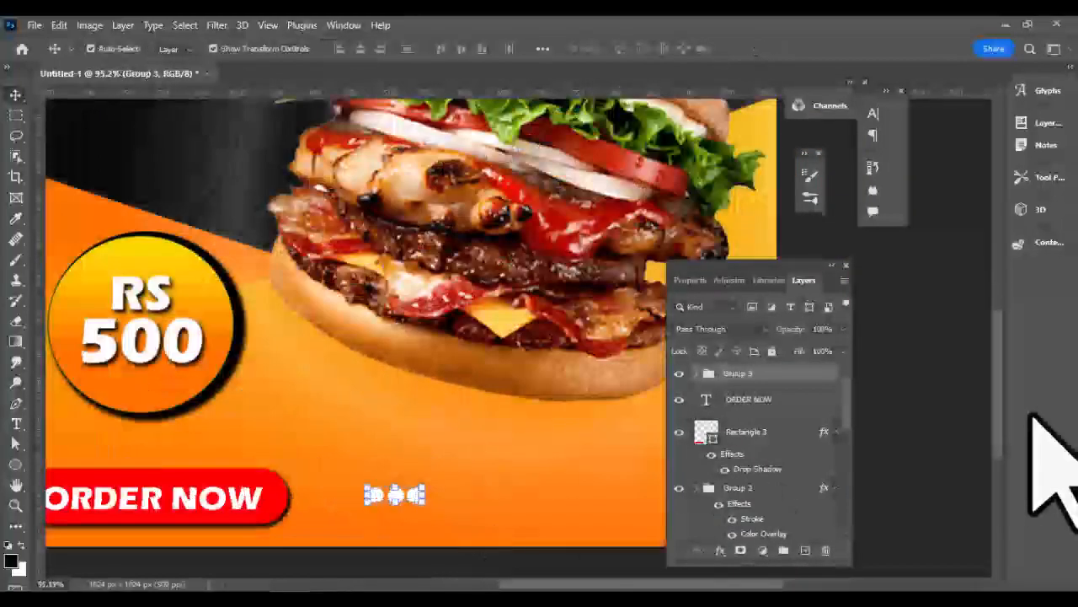
scroll(522, 375, down, 2)
scroll(497, 381, up, 2)
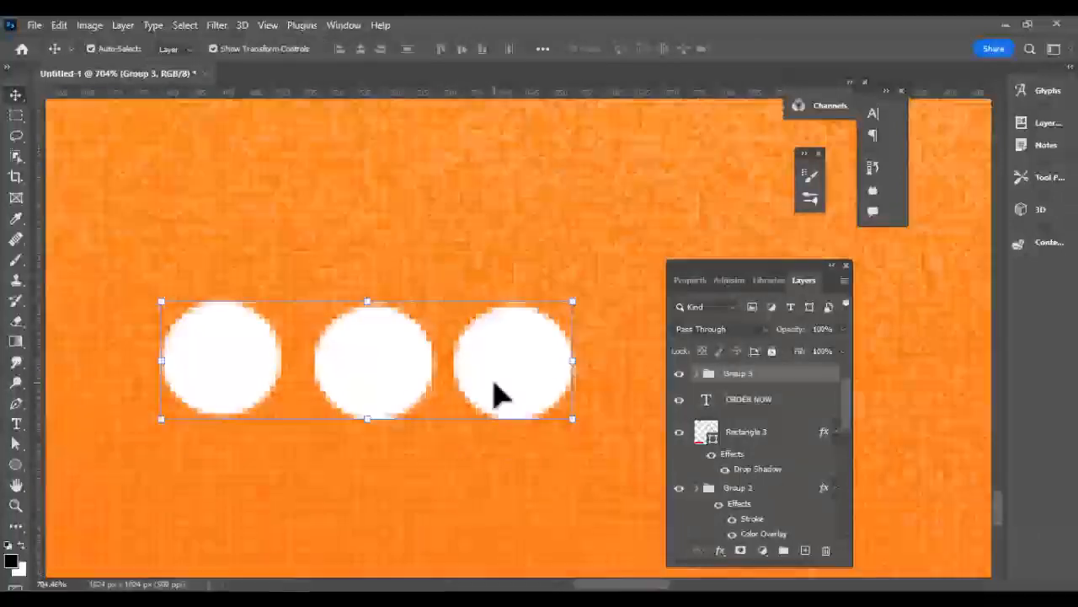
Even out the spacing of the three white dots within their group by shifting the outer dots.
drag(500, 377, 542, 385)
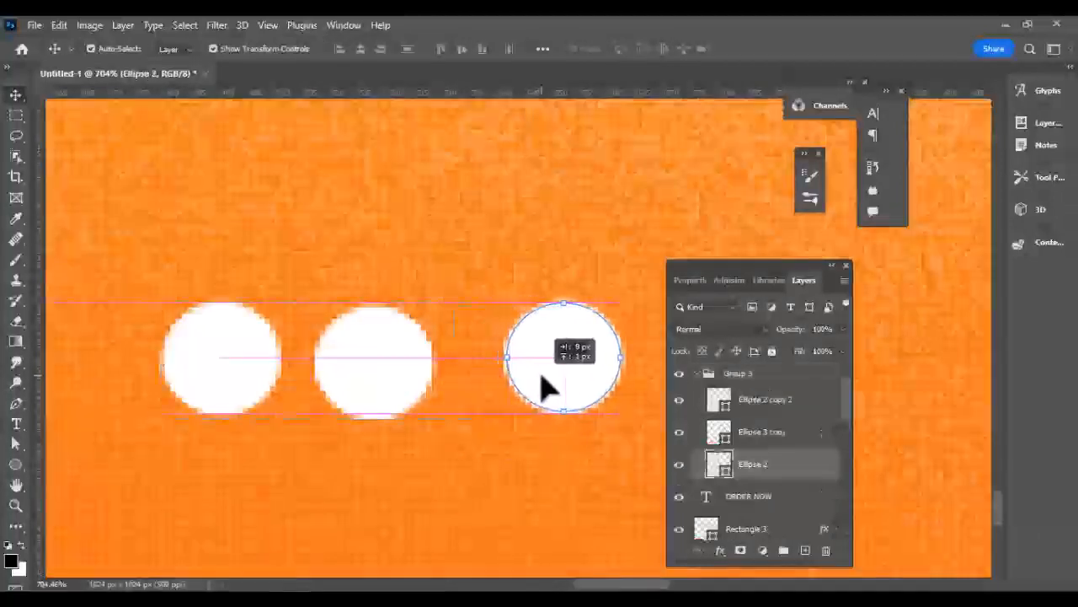
drag(257, 379, 229, 368)
click(695, 374)
key(ctrl+t)
scroll(544, 327, down, 10)
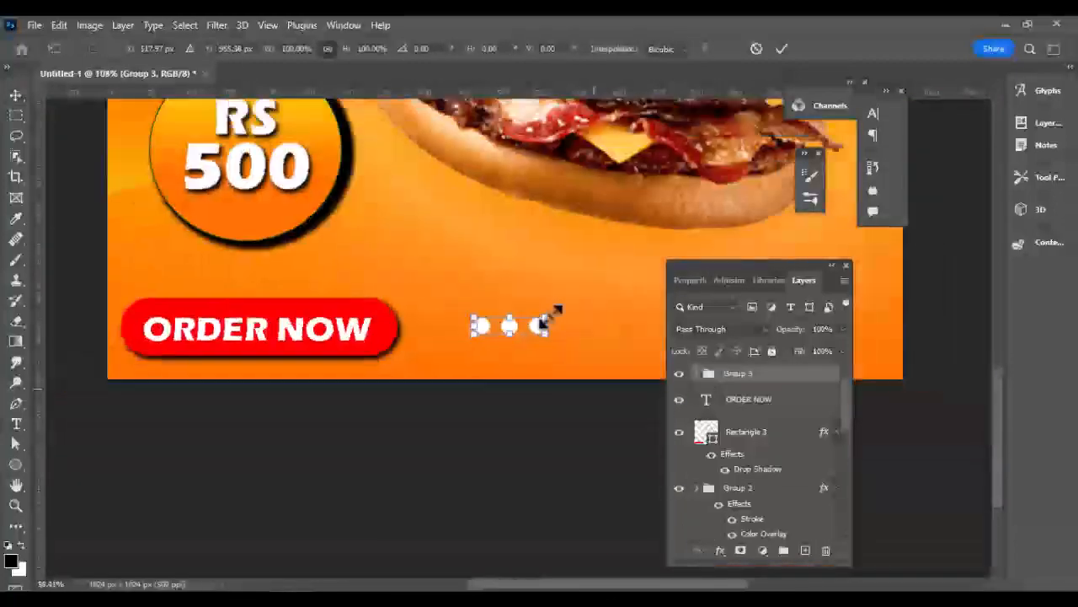
drag(519, 583, 583, 583)
drag(998, 409, 997, 375)
scroll(528, 392, up, 3)
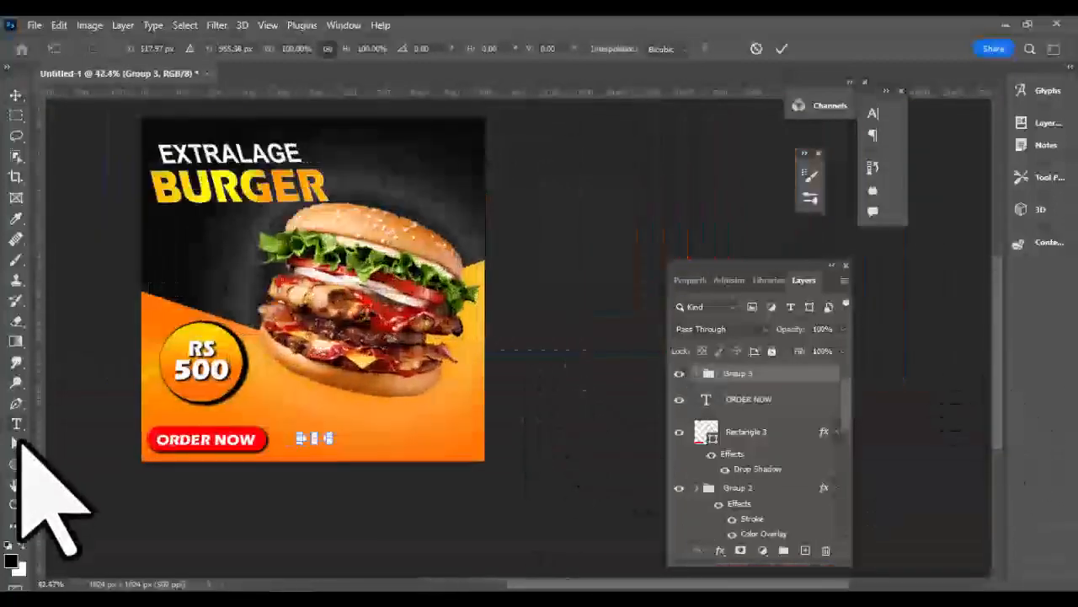
Create a text box below the burger, set its font to Arial and clear the placeholder text.
click(16, 425)
scroll(267, 375, up, 8)
drag(240, 397, 699, 472)
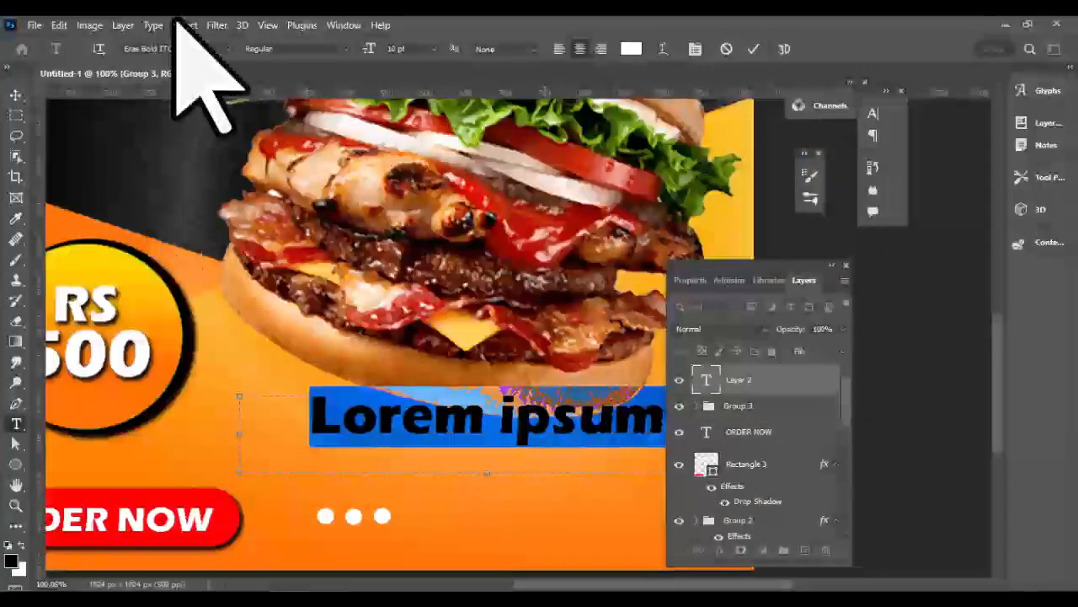
click(226, 48)
click(240, 99)
key(BackSpace)
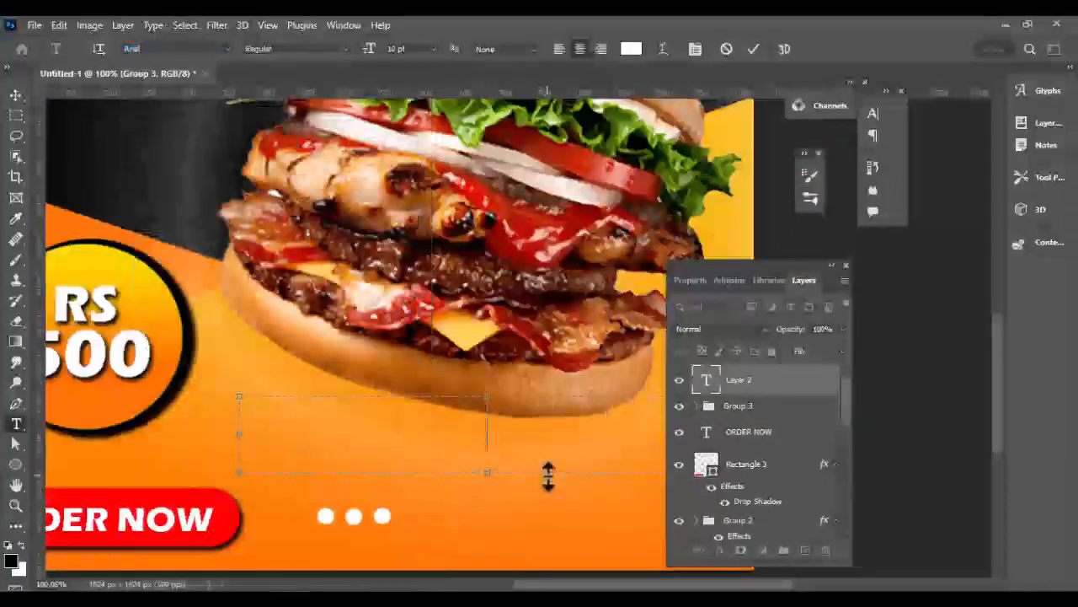
text(www)
click(433, 48)
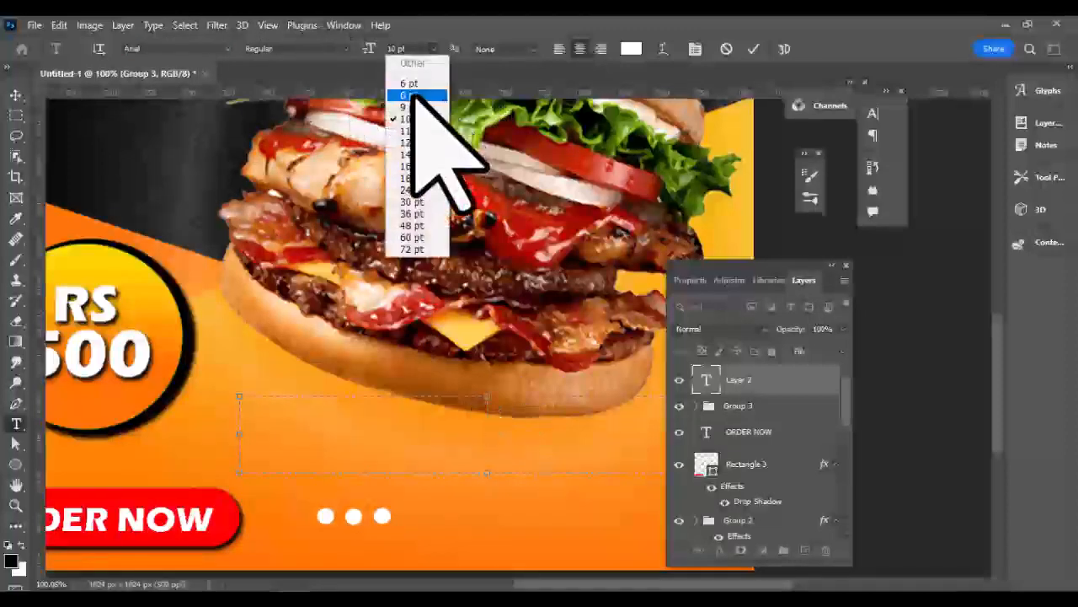
click(408, 80)
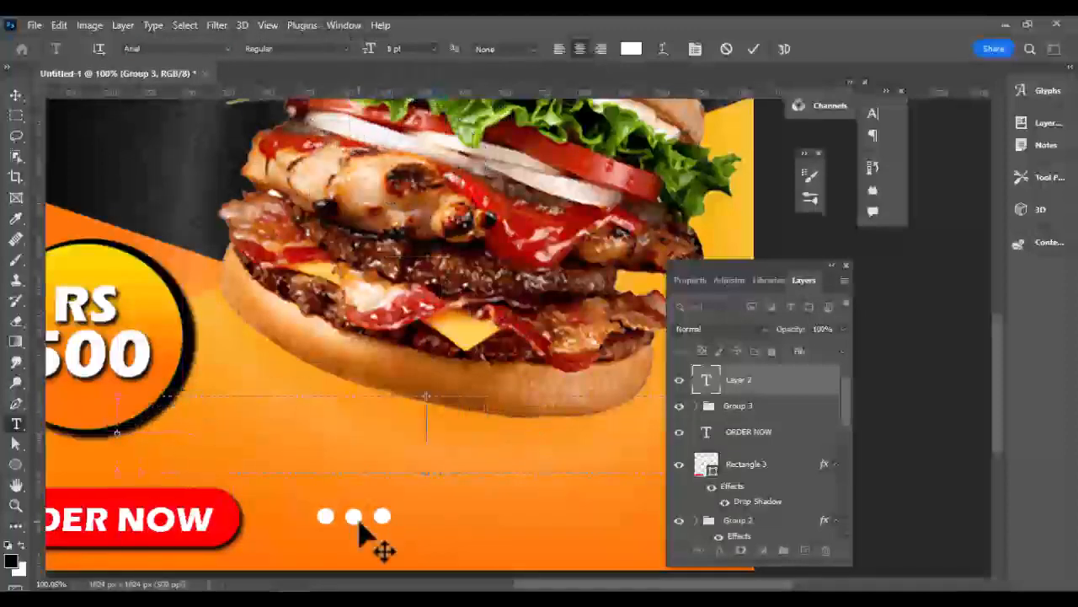
text(.youtube.com)
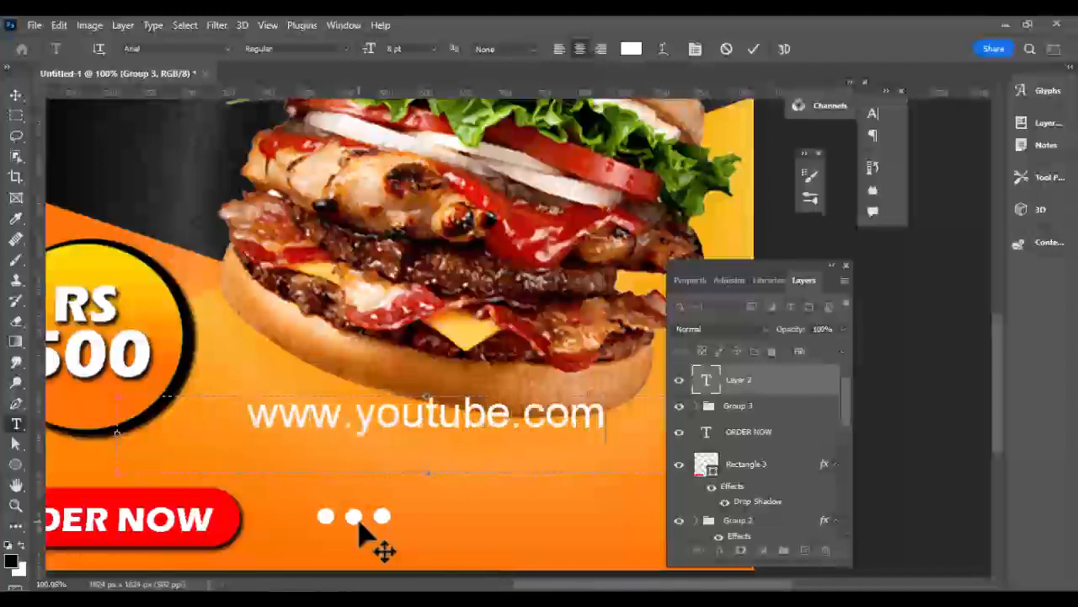
text(/kavi)
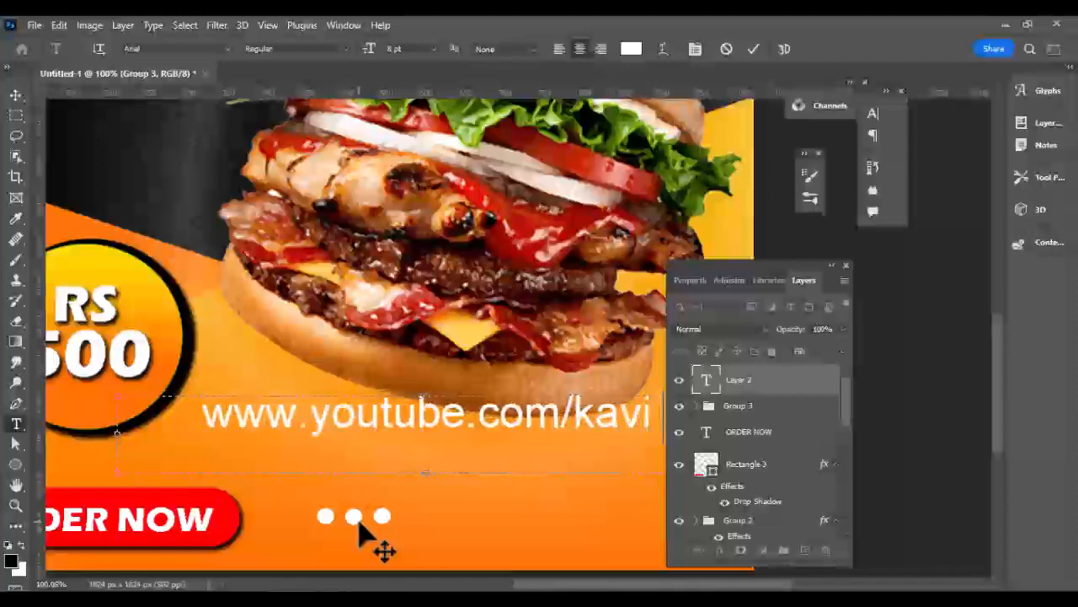
text(ndu)
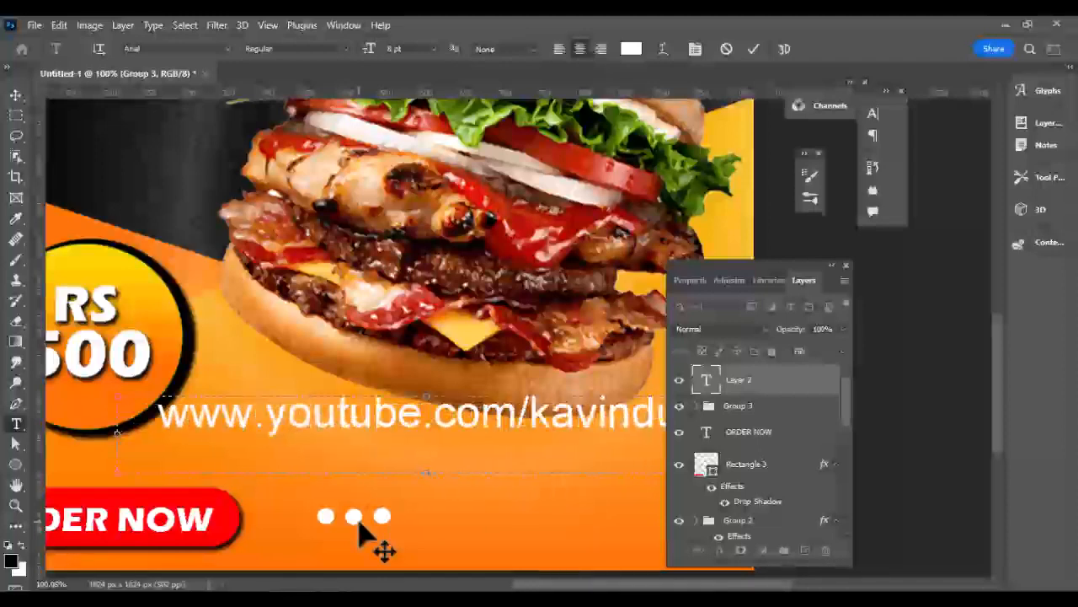
Reduce the web address text to 6 pt and commit the text edit.
key(ctrl+a)
click(433, 48)
click(395, 59)
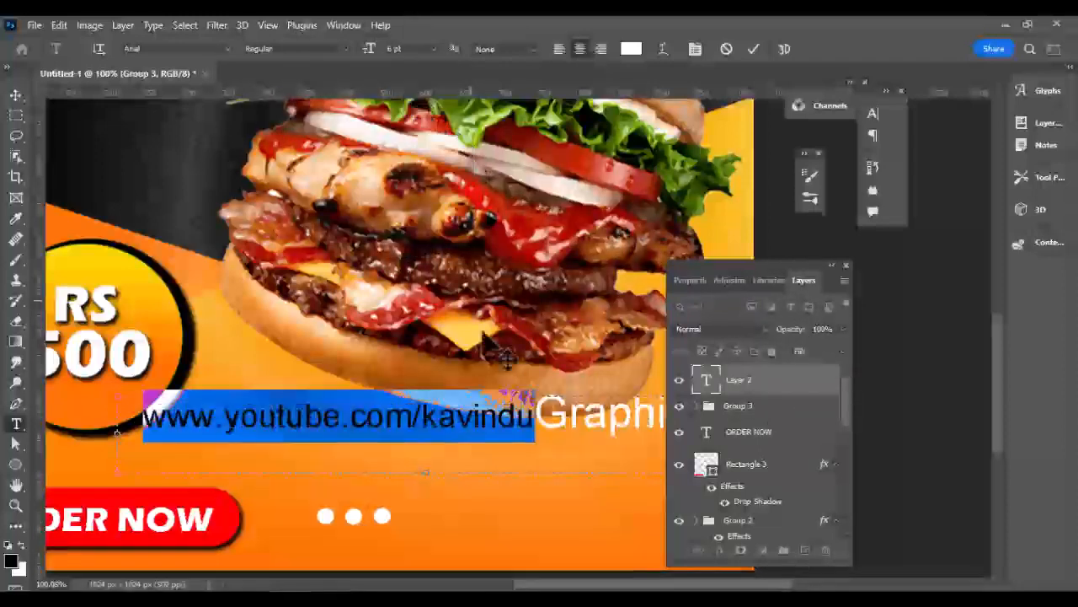
key(ctrl+Return)
key(v)
key(ctrl+0)
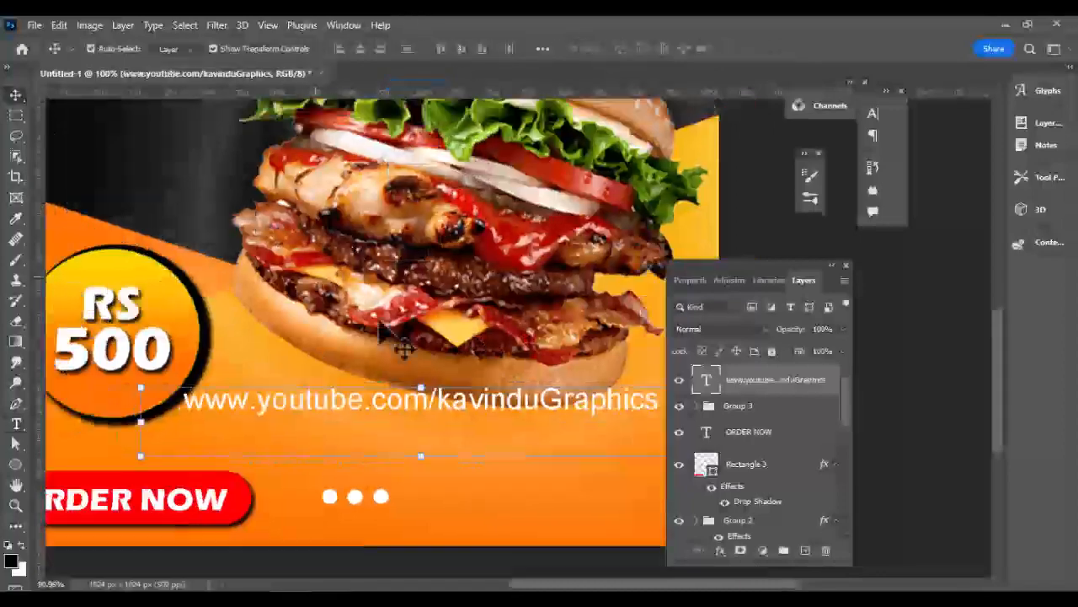
Scale the web address to 46.52% and place it in the design's lower corner beside the white dots.
drag(421, 414, 664, 528)
scroll(466, 385, up, 2)
scroll(664, 528, down, 2)
scroll(609, 587, up, 2)
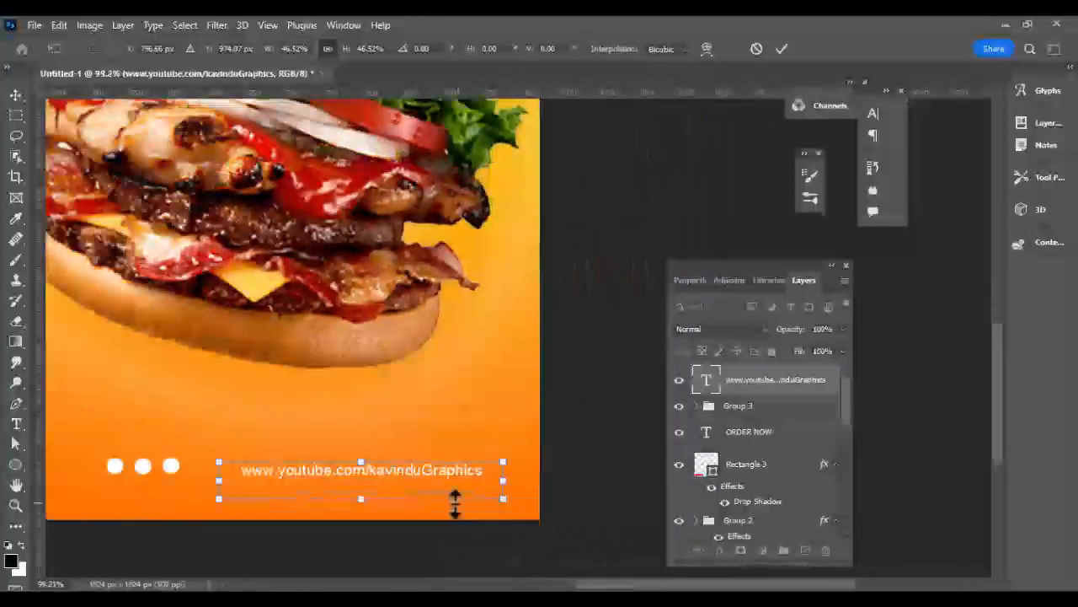
scroll(452, 500, up, 2)
drag(405, 472, 464, 497)
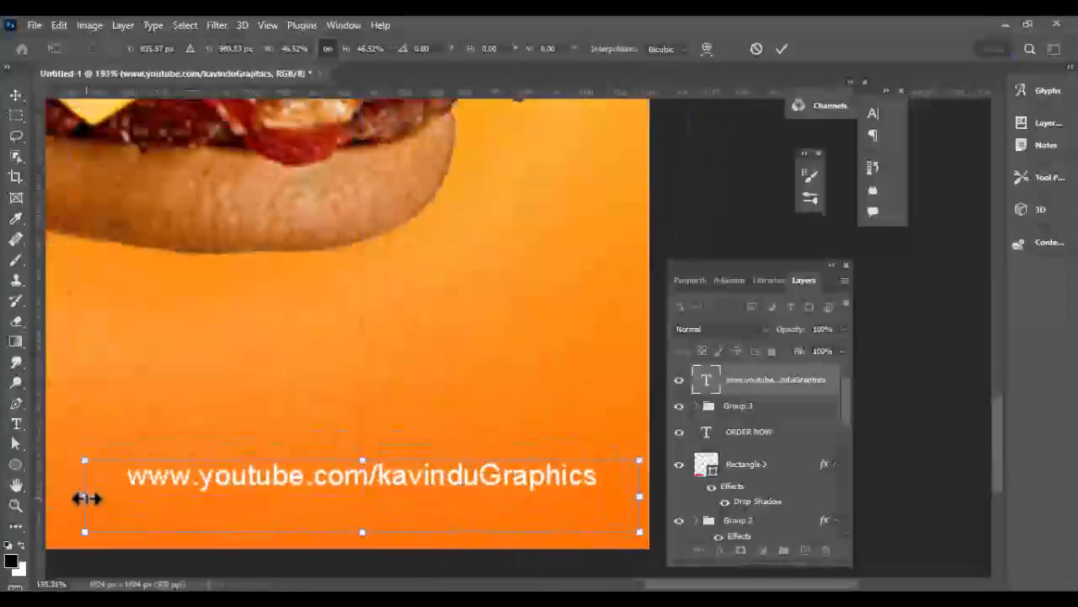
Enlarge the web address slightly to 51.25% and apply the transform.
drag(86, 498, 49, 498)
scroll(999, 452, down, 3)
scroll(999, 453, up, 2)
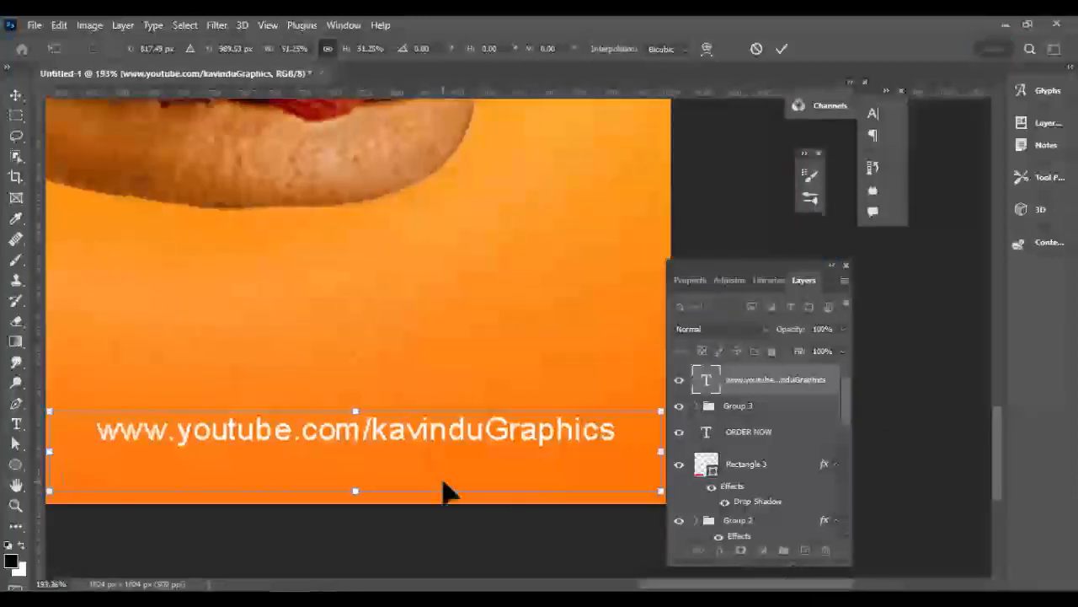
scroll(481, 438, down, 4)
key(Return)
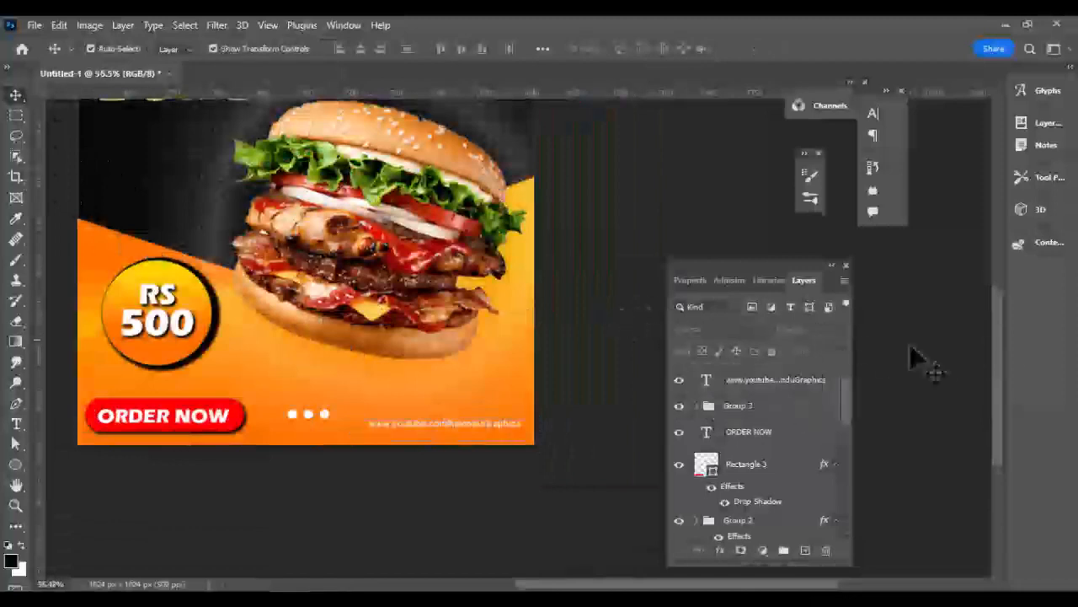
Draw a black ellipse about 61 px by 55 px below the burger.
scroll(975, 341, up, 2)
click(15, 464)
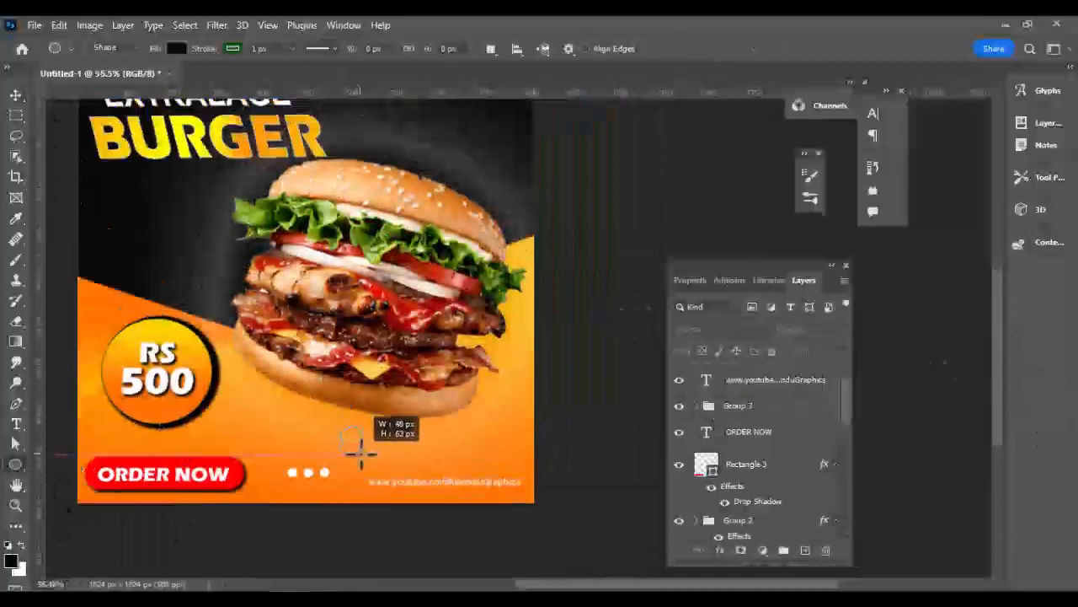
drag(360, 454, 368, 452)
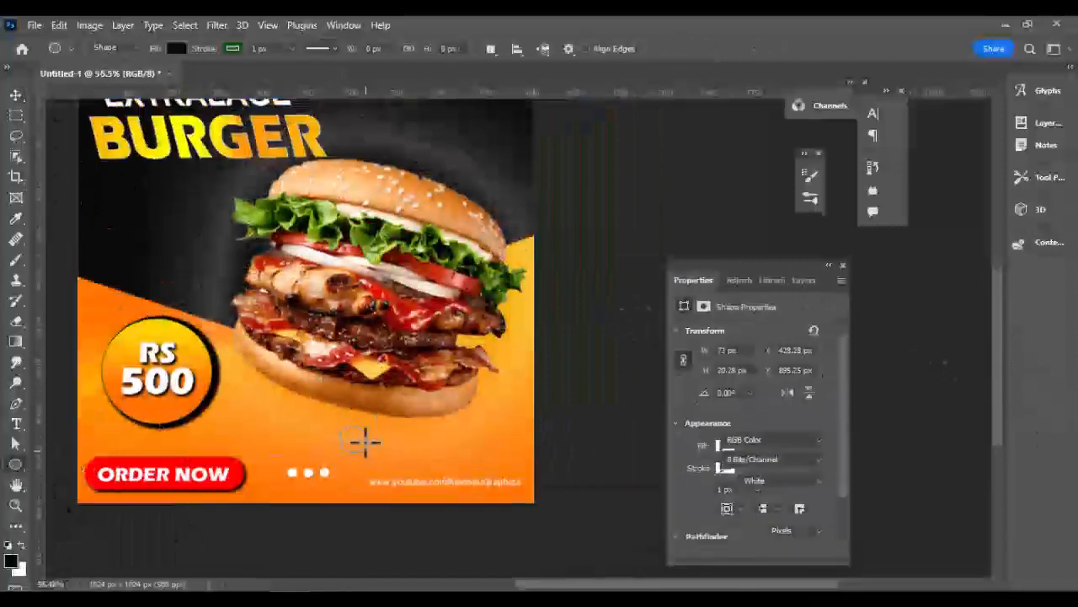
click(16, 93)
click(725, 445)
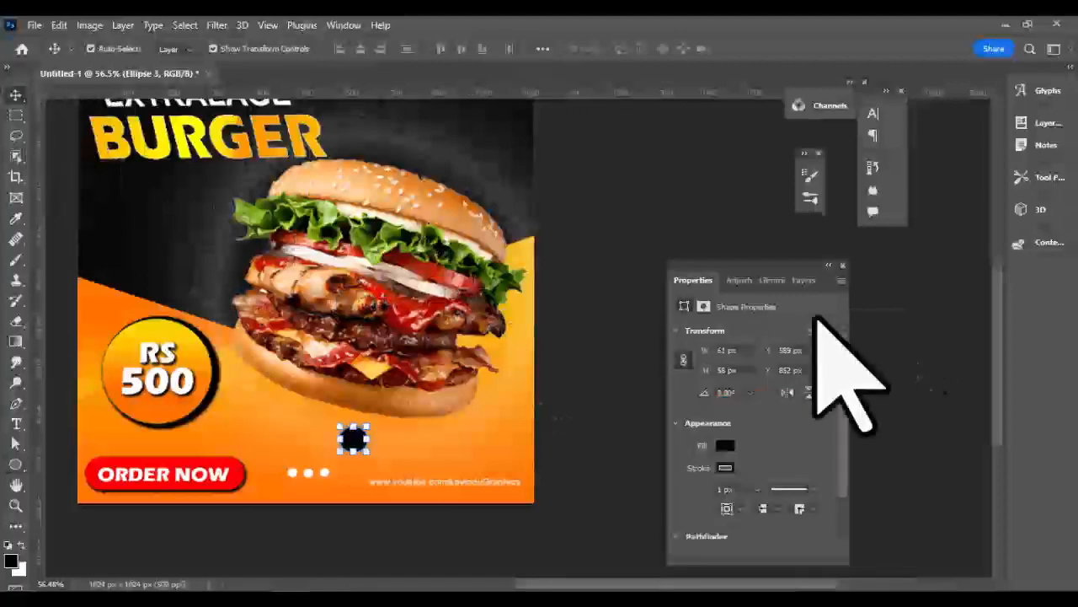
Move the black circle to just above the web address and scale it down.
click(804, 280)
scroll(354, 438, up, 3)
drag(354, 441, 460, 486)
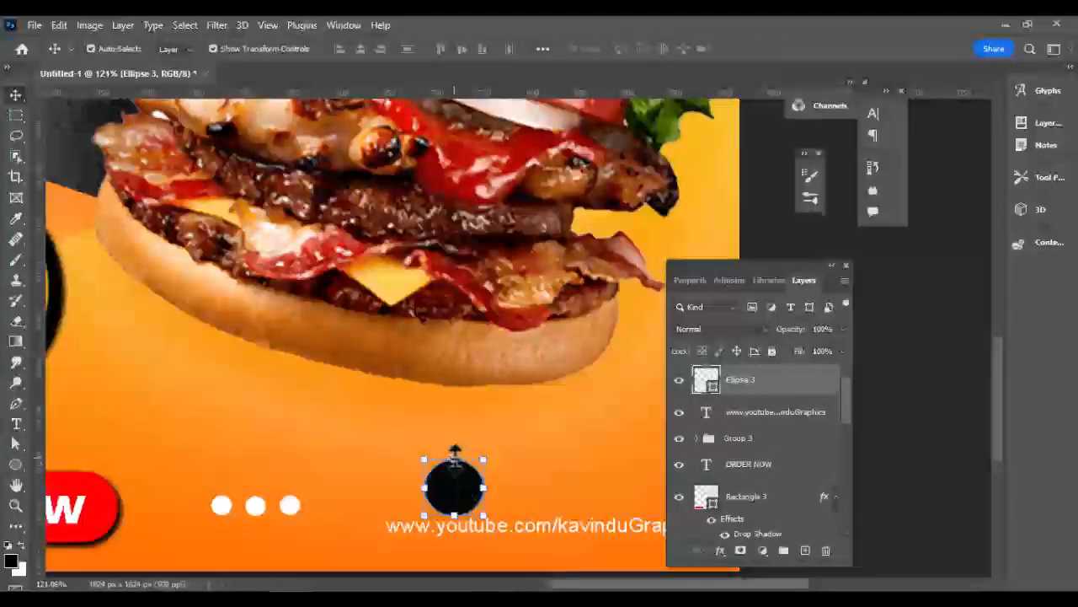
key(ctrl+t)
key(Return)
scroll(548, 319, down, 3)
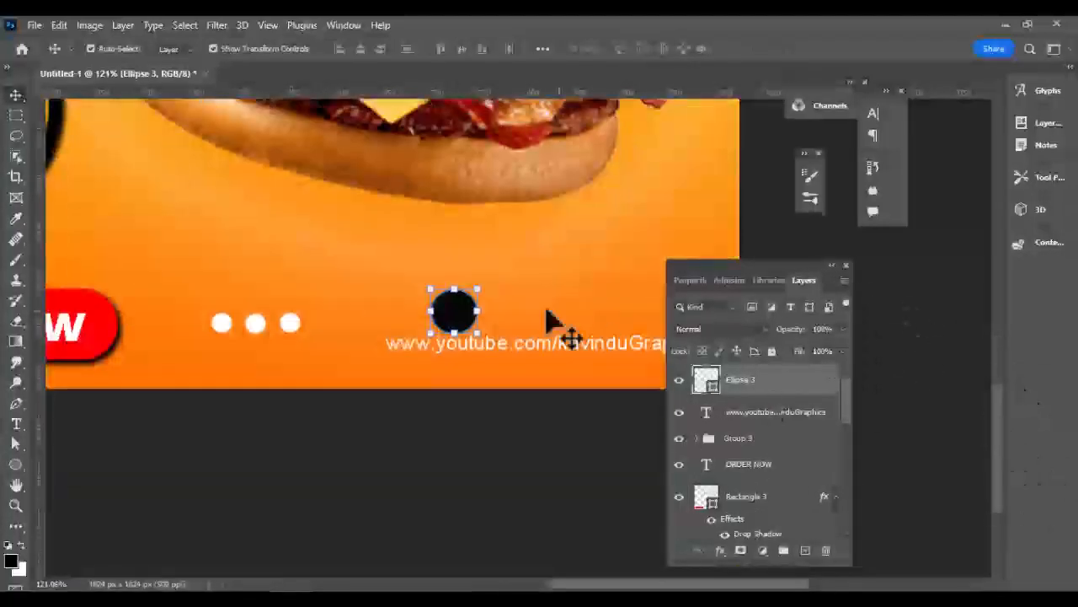
Raise the web address level with the white dots and place the black circle beneath it, scaled to 87.62%.
drag(403, 345, 470, 363)
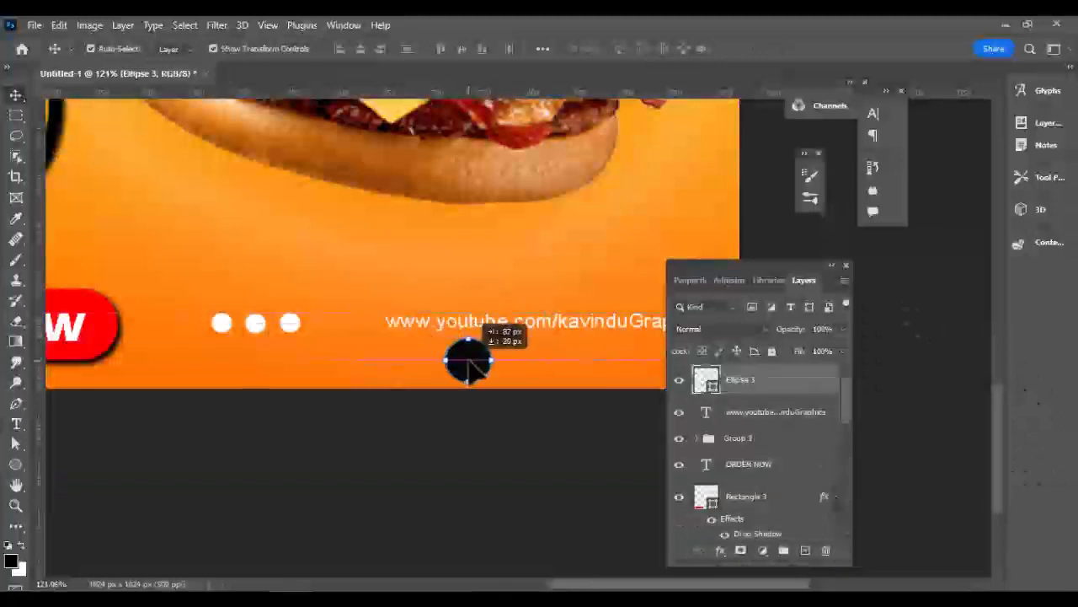
key(ctrl+t)
scroll(470, 371, up, 3)
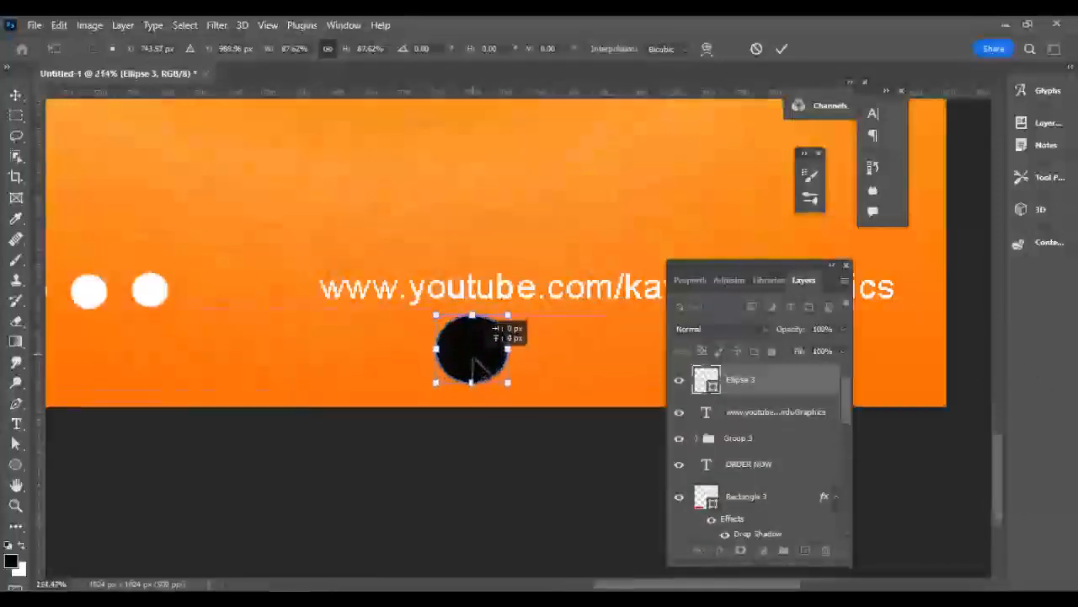
key(Return)
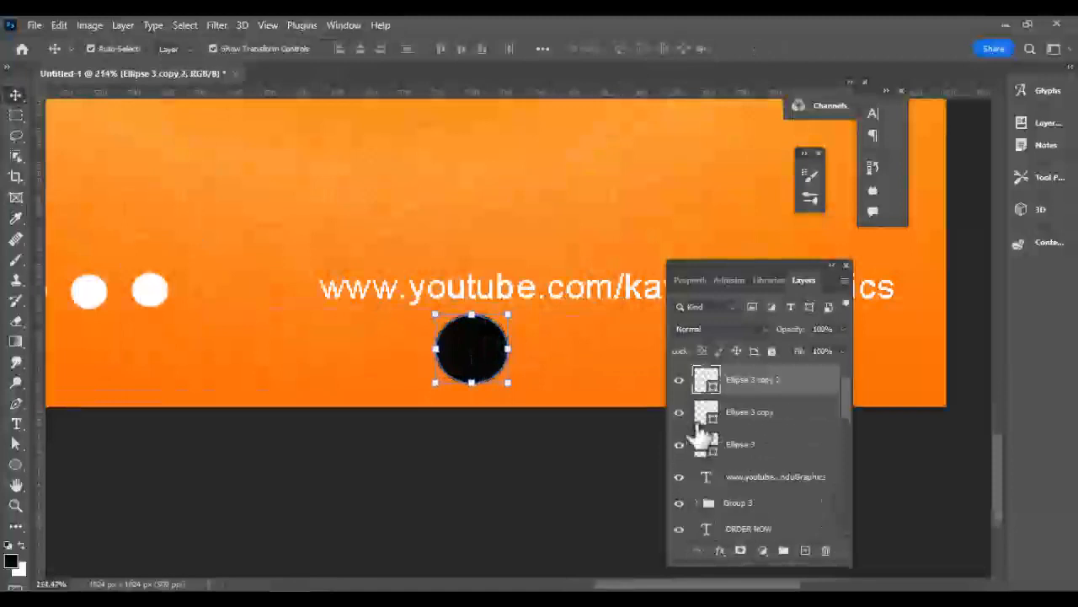
Duplicate the black circle twice and spread the three circles in a horizontal row below the web address.
scroll(379, 354, right, 5)
drag(278, 355, 392, 358)
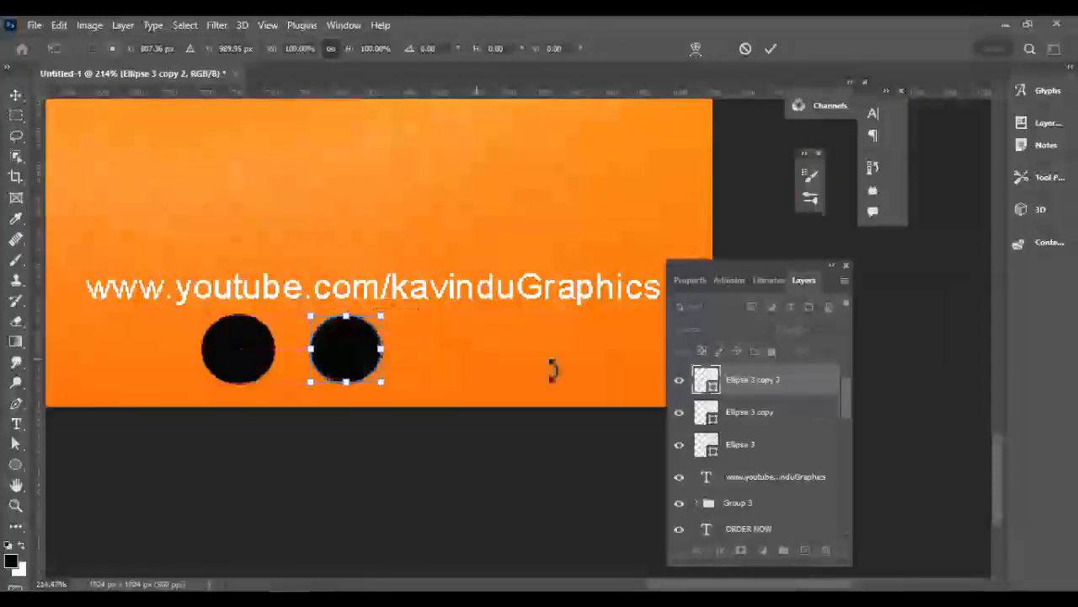
click(737, 447)
key(ctrl+t)
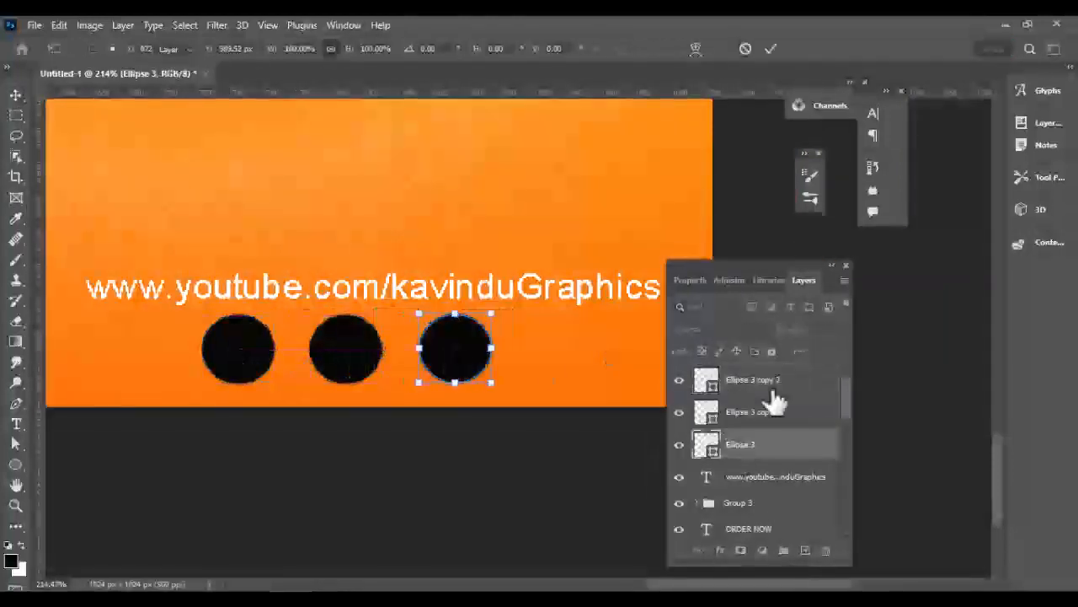
Group the three black circle layers together.
click(758, 380)
shift+click(763, 444)
click(784, 550)
scroll(521, 299, down, 5)
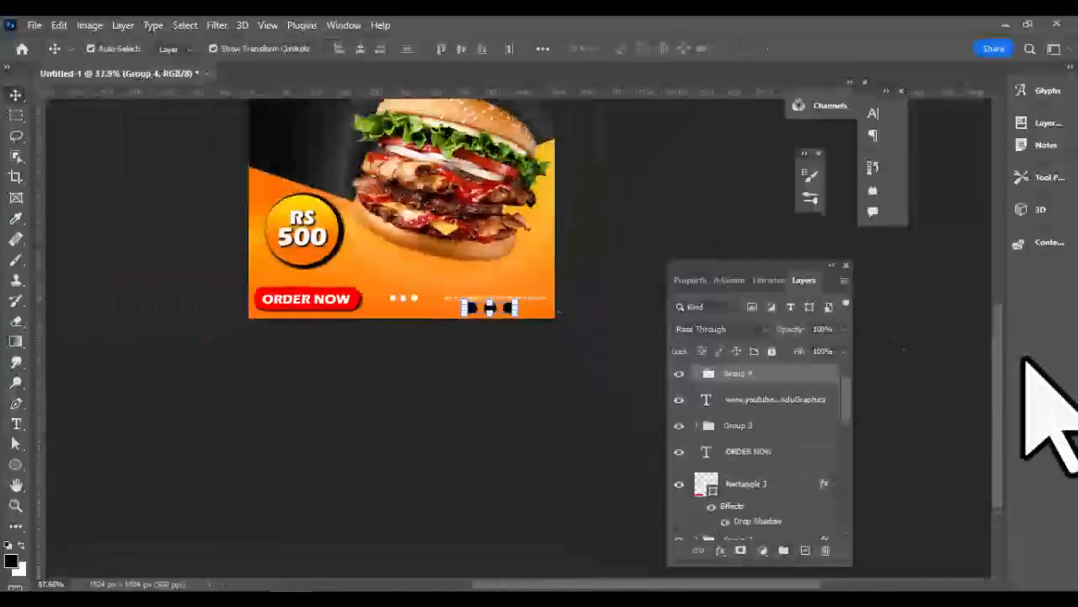
Move the black circle group above the web address and lower the address toward the design's bottom edge.
scroll(564, 400, up, 6)
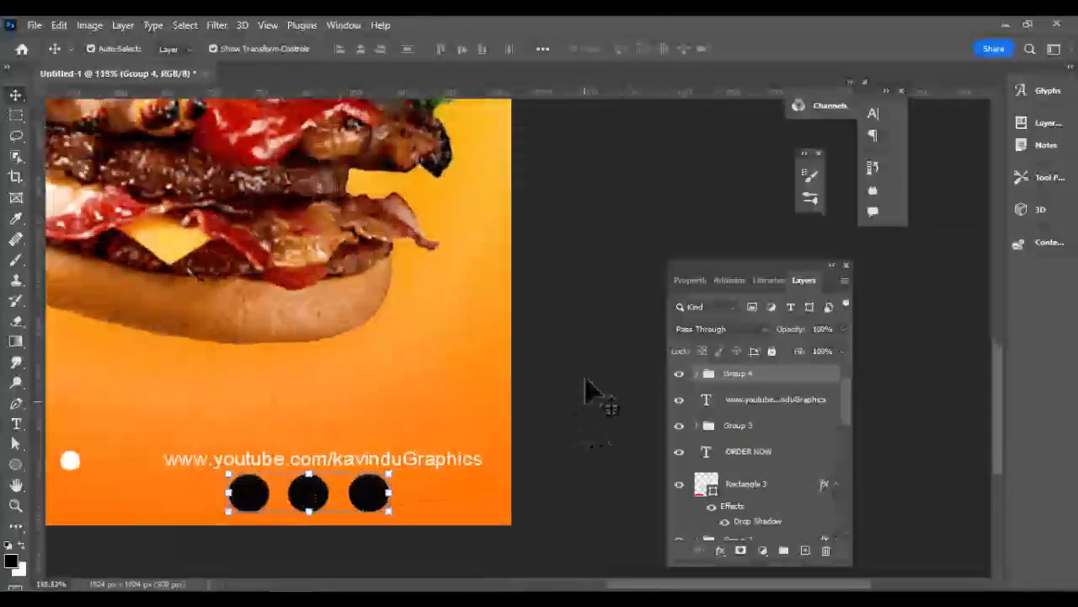
drag(368, 497, 375, 423)
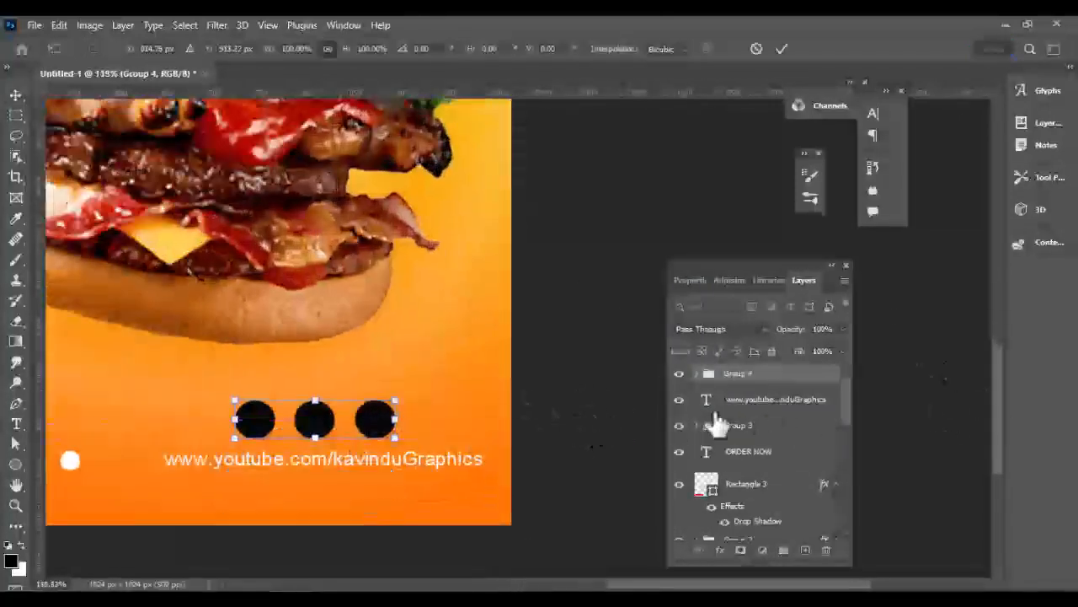
click(715, 401)
drag(434, 468, 425, 505)
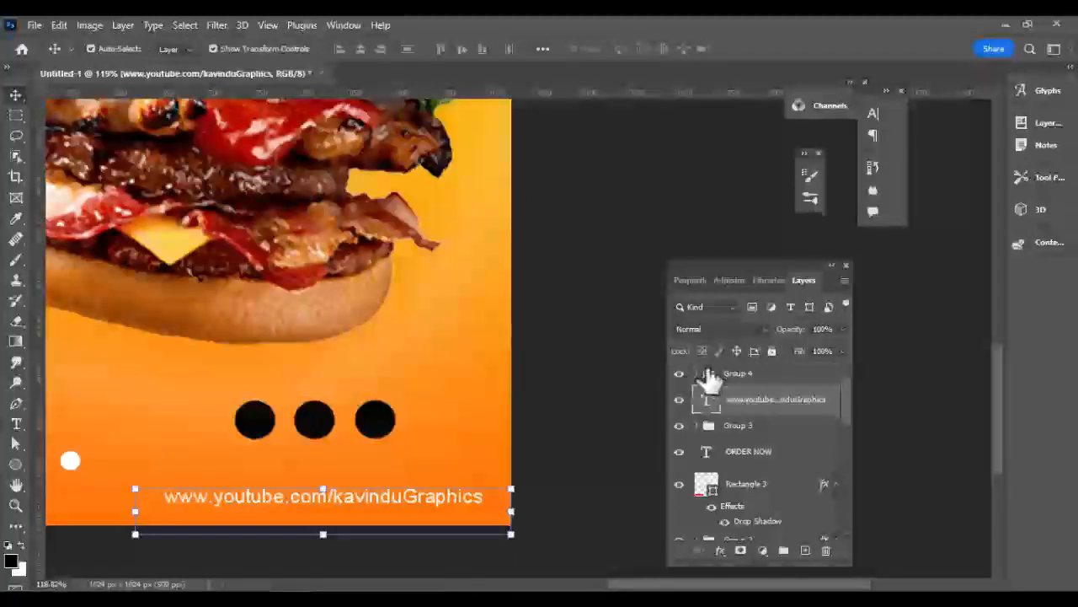
Bring the black circle group down closer to the web address and nudge the address up slightly.
click(716, 374)
drag(374, 427, 377, 450)
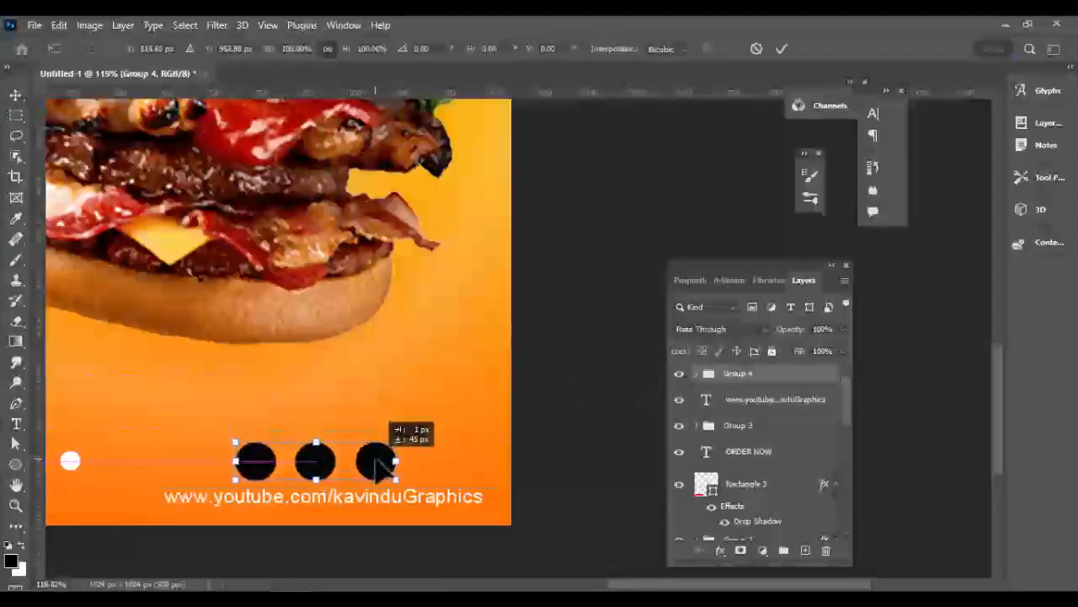
click(712, 407)
drag(405, 512, 400, 497)
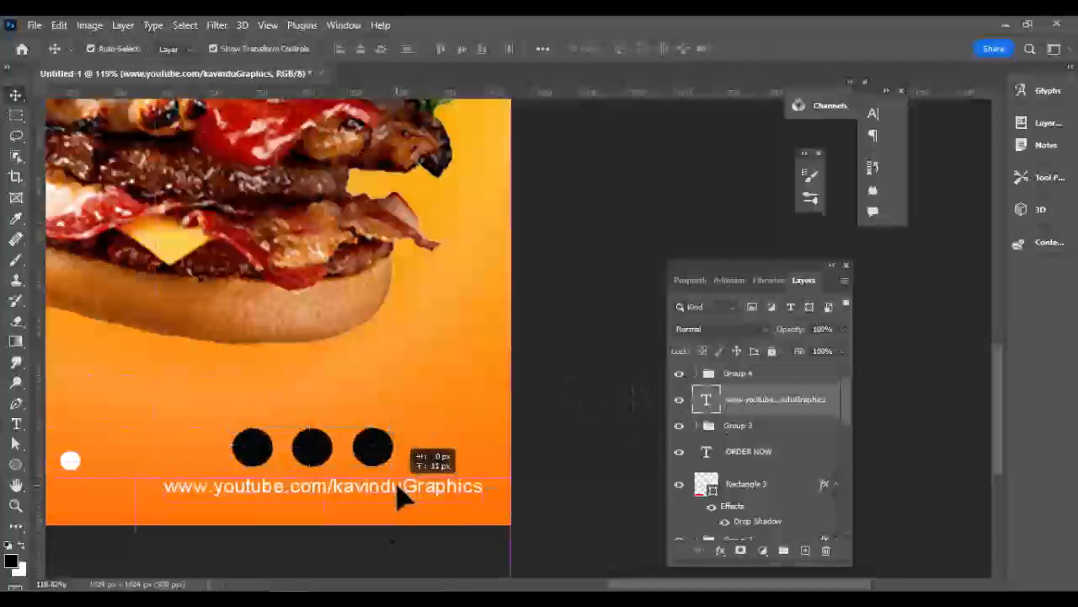
Add a white "Contact Us" text box above the black circles.
click(16, 424)
drag(154, 374, 482, 409)
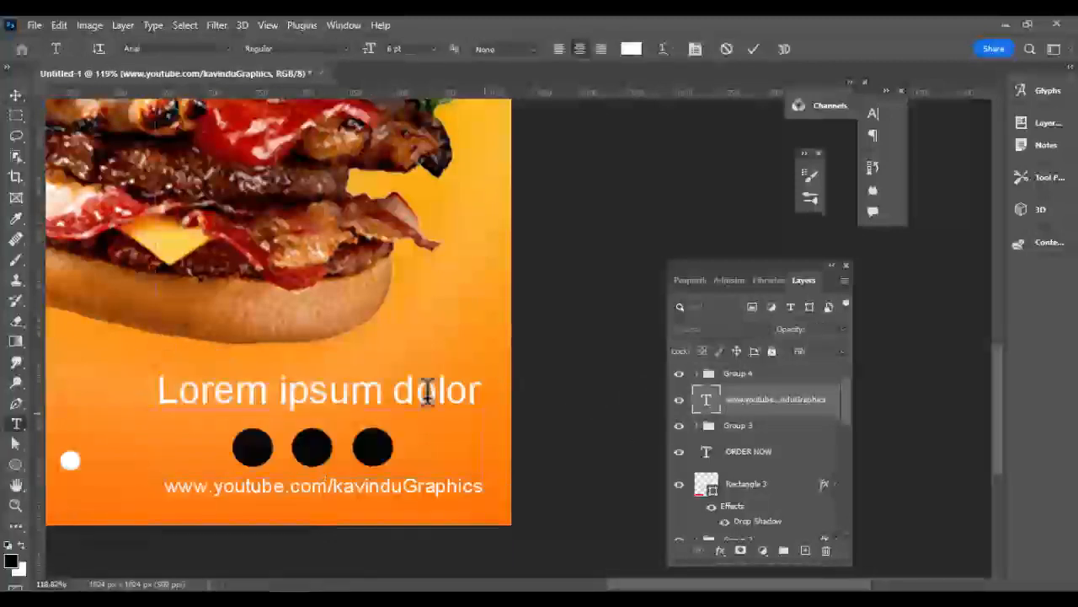
key(BackSpace)
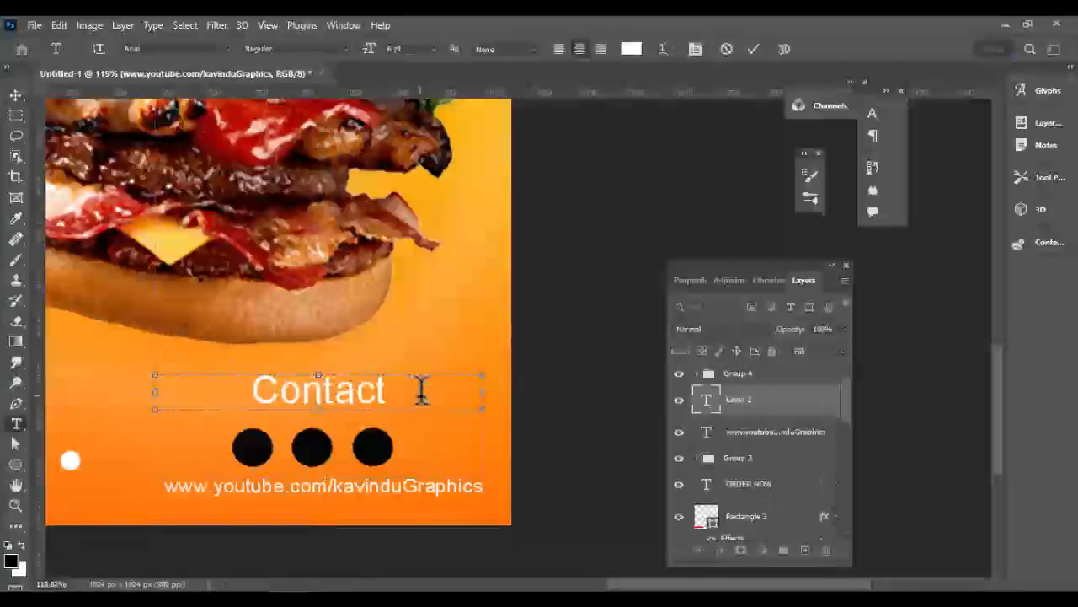
Scale down the "Contact Us" text and place it between the black circles and the web address, nudging the address down slightly.
key(ctrl+a)
click(16, 96)
drag(317, 411, 320, 406)
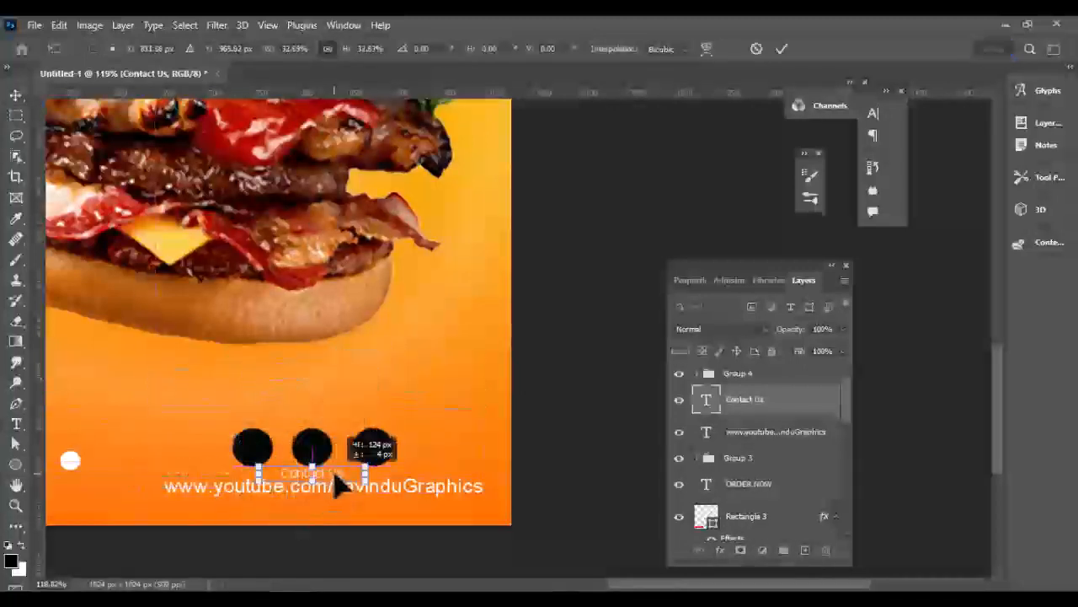
drag(334, 474, 334, 475)
scroll(387, 470, up, 5)
drag(740, 583, 706, 583)
drag(997, 451, 998, 490)
scroll(386, 301, up, 8)
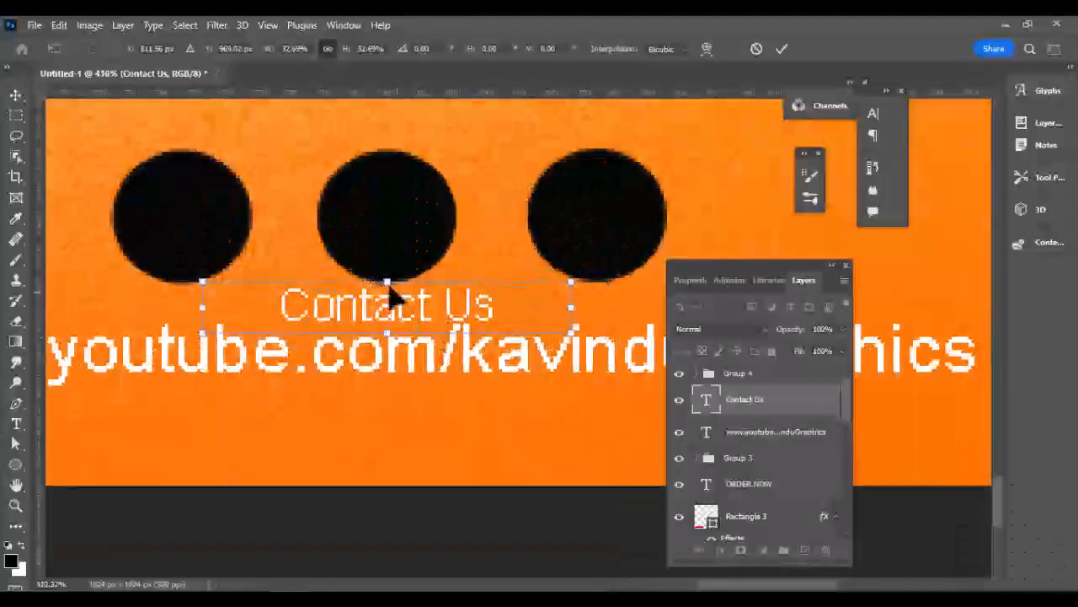
drag(389, 285, 388, 293)
key(Return)
drag(433, 378, 434, 379)
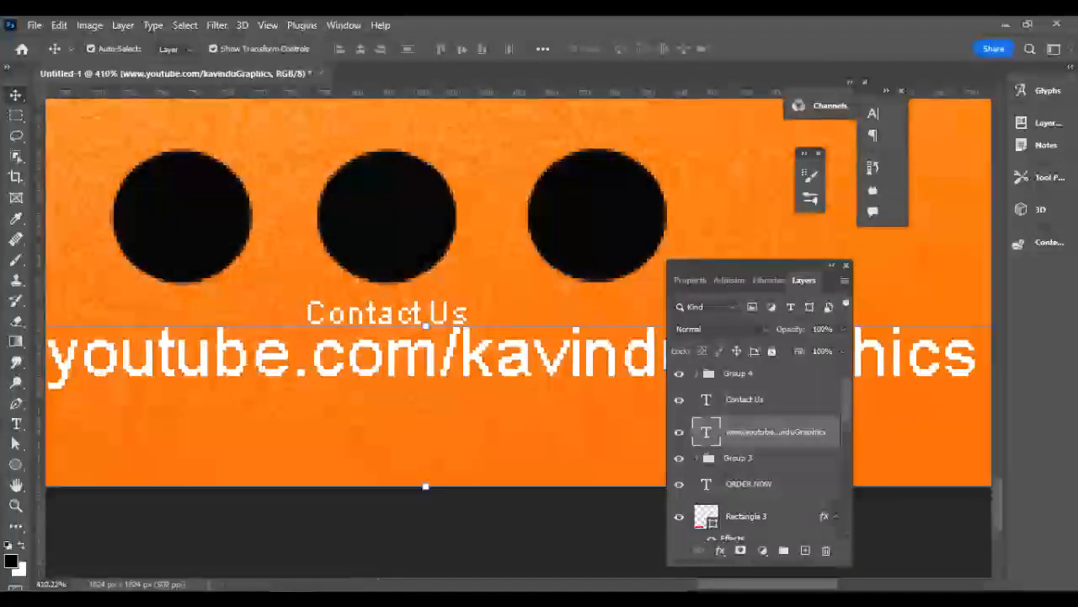
scroll(168, 362, down, 10)
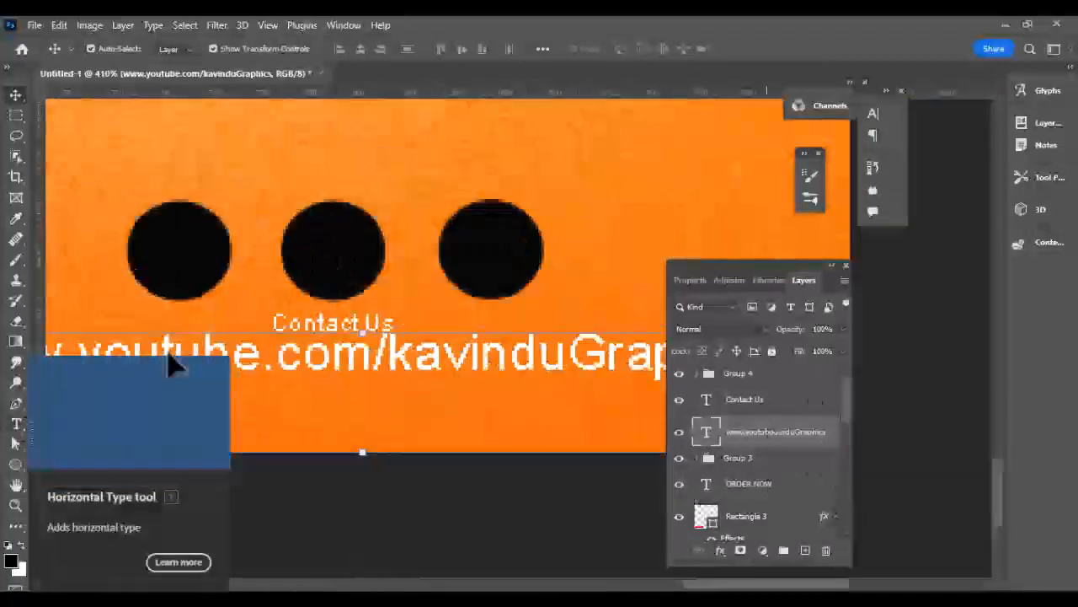
Add a white text box above the black circles and paste the contact e-mail address into it.
key(t)
click(287, 257)
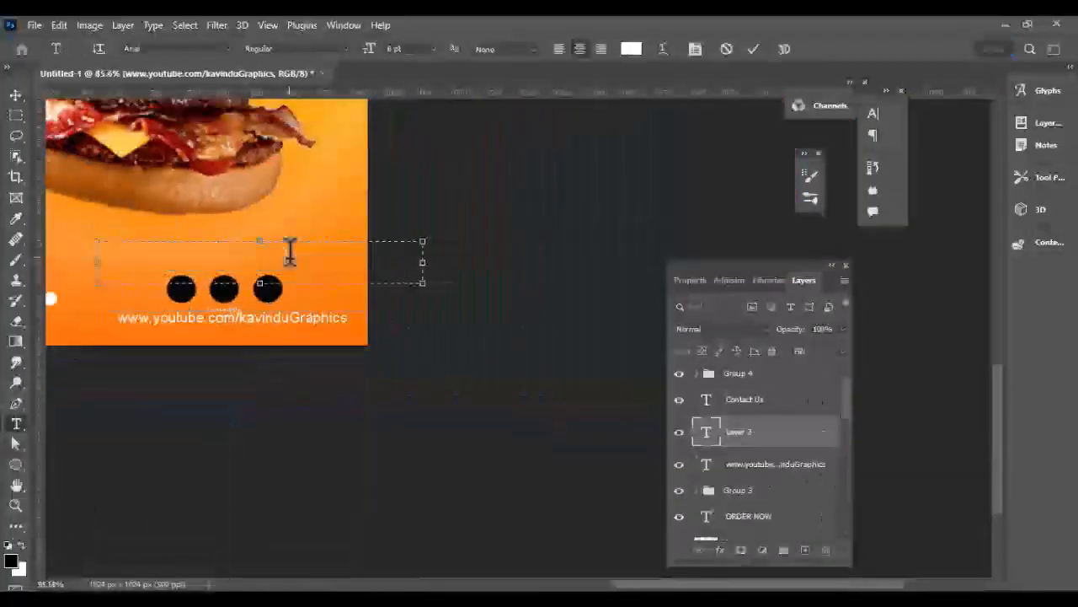
right_click(289, 248)
click(373, 337)
Scale down the e-mail text and widen its text box so the whole address fits on one line.
click(17, 94)
click(256, 272)
drag(255, 272, 251, 262)
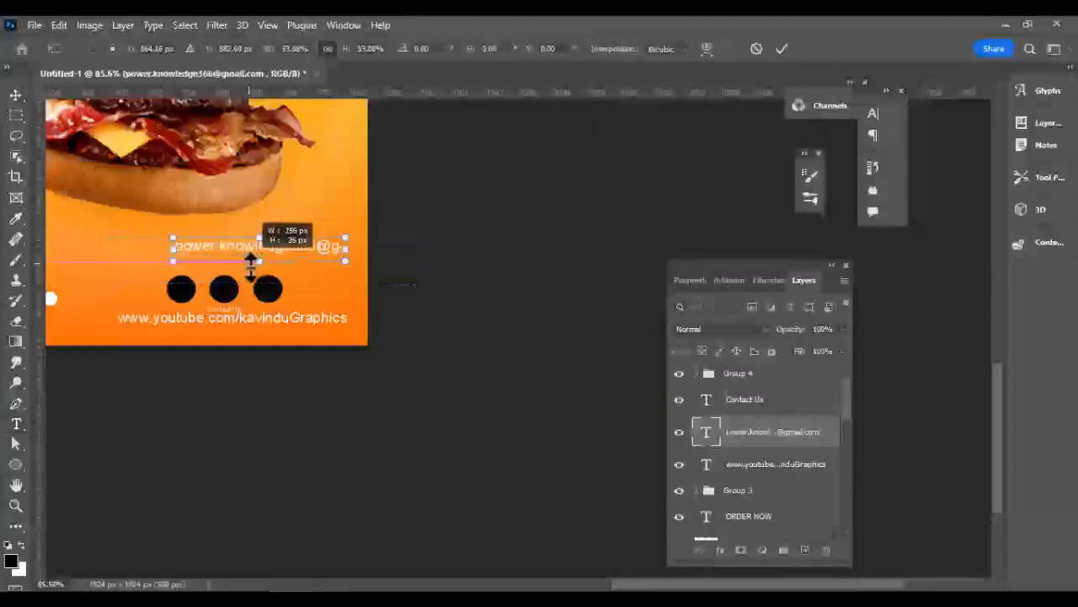
click(16, 424)
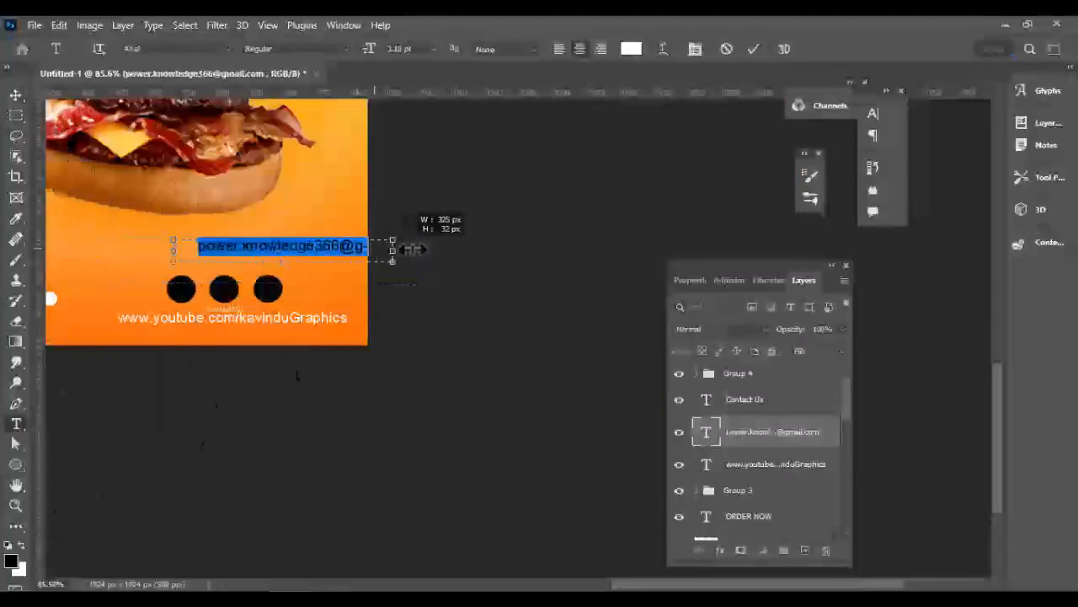
click(16, 94)
drag(469, 247, 377, 246)
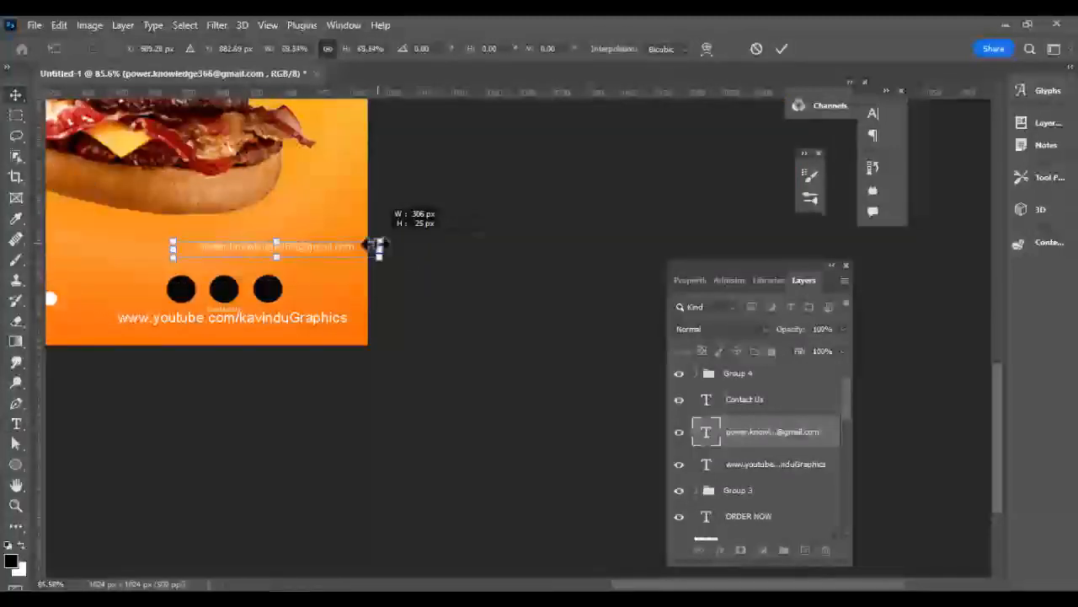
Move the e-mail line directly beneath the web address and scale it to about the address's width.
scroll(215, 278, up, 3)
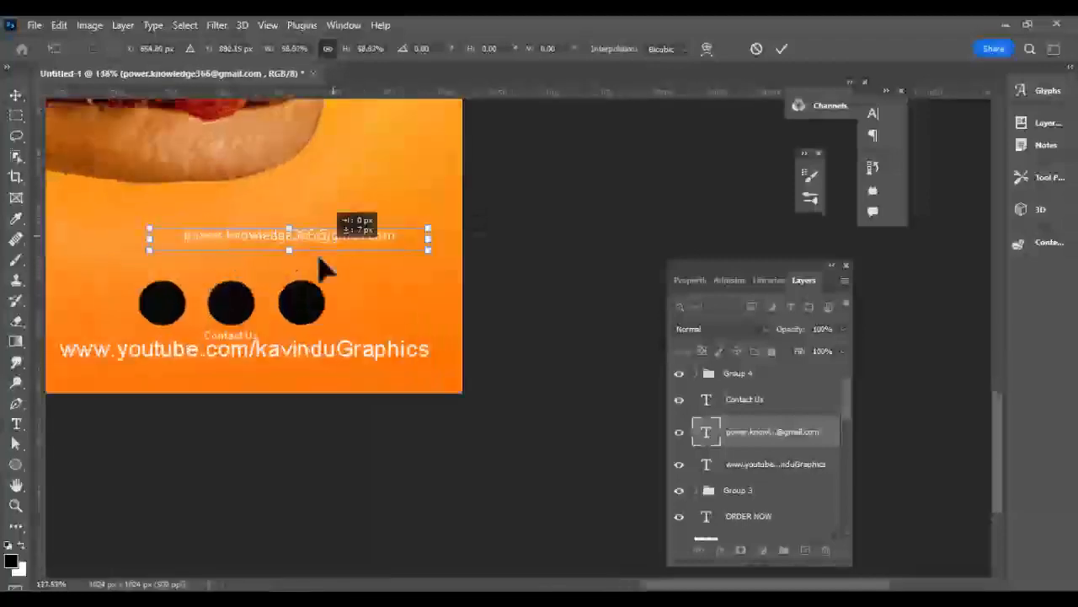
drag(320, 265, 323, 378)
scroll(323, 379, up, 3)
drag(515, 411, 421, 410)
scroll(421, 410, down, 5)
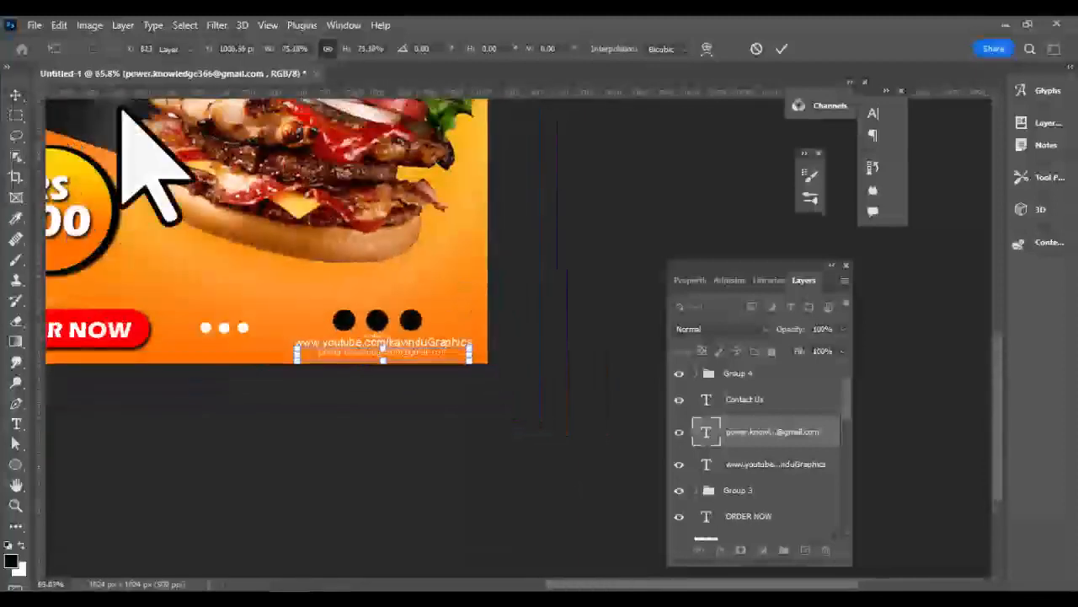
key(Return)
scroll(122, 108, down, 5)
scroll(502, 360, up, 1)
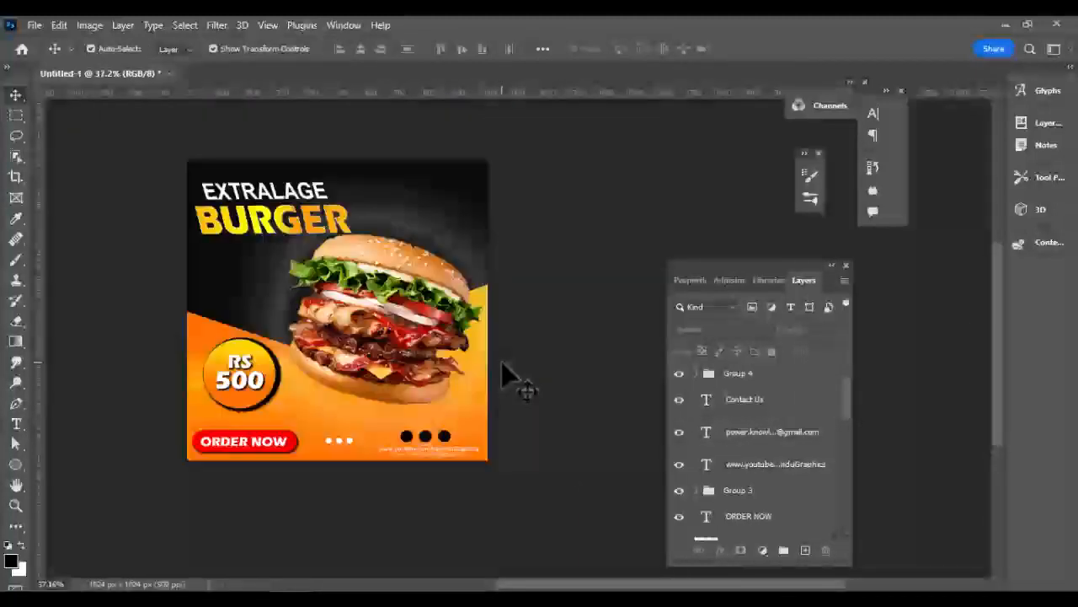
Raise the black circle group slightly above the contact text lines.
scroll(503, 370, up, 1)
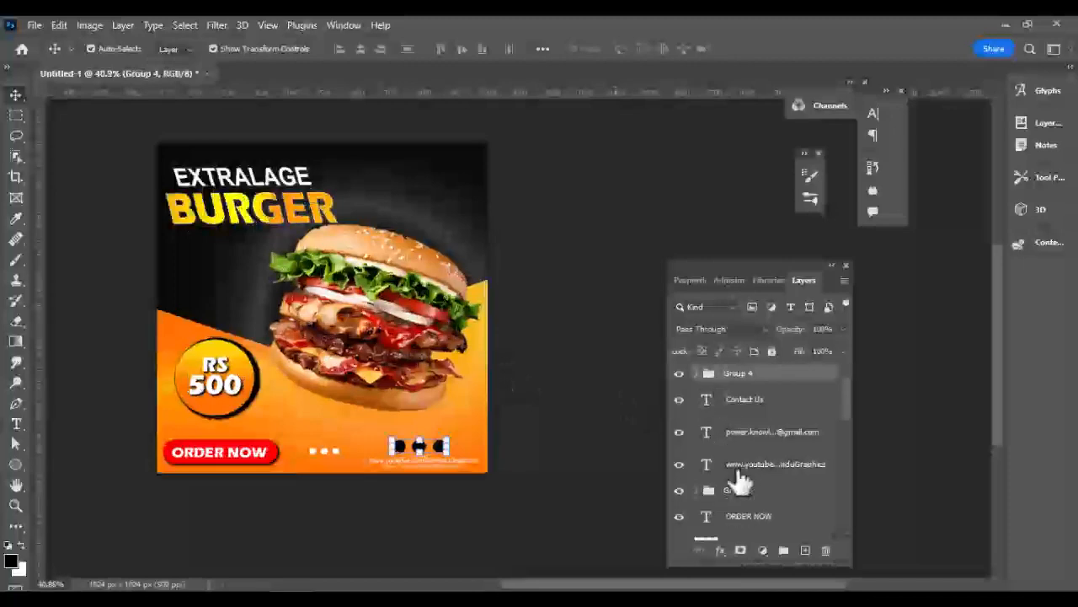
scroll(539, 472, up, 3)
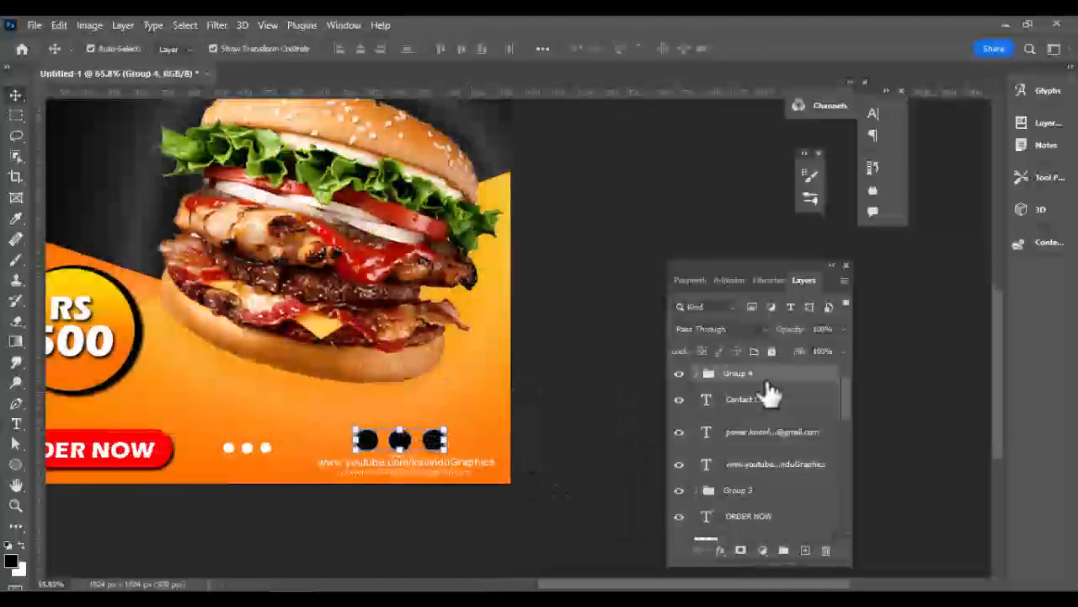
drag(465, 432, 470, 446)
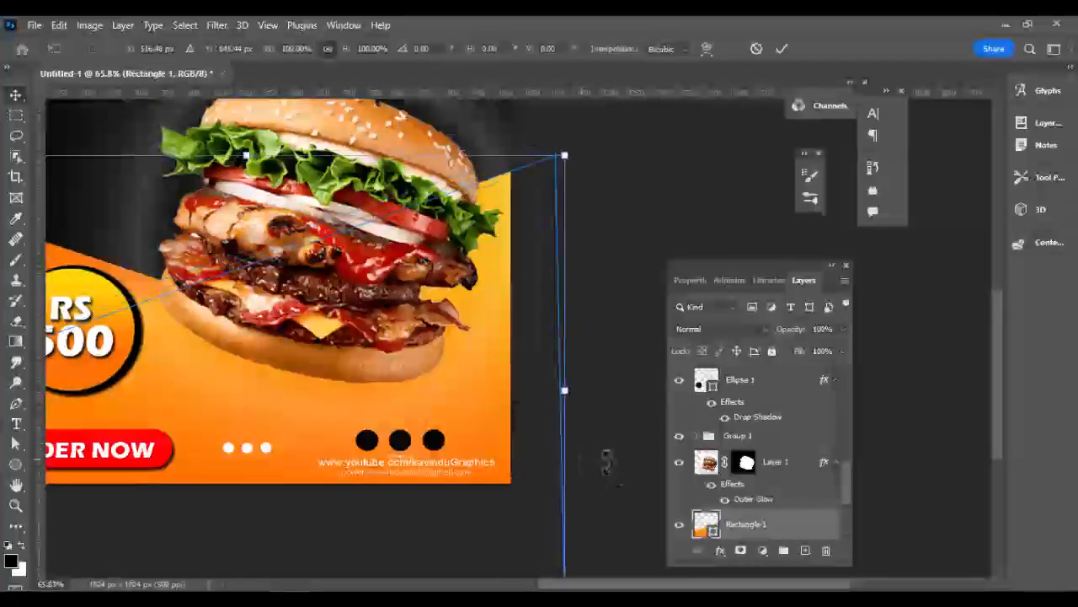
scroll(722, 421, up, 4)
click(733, 379)
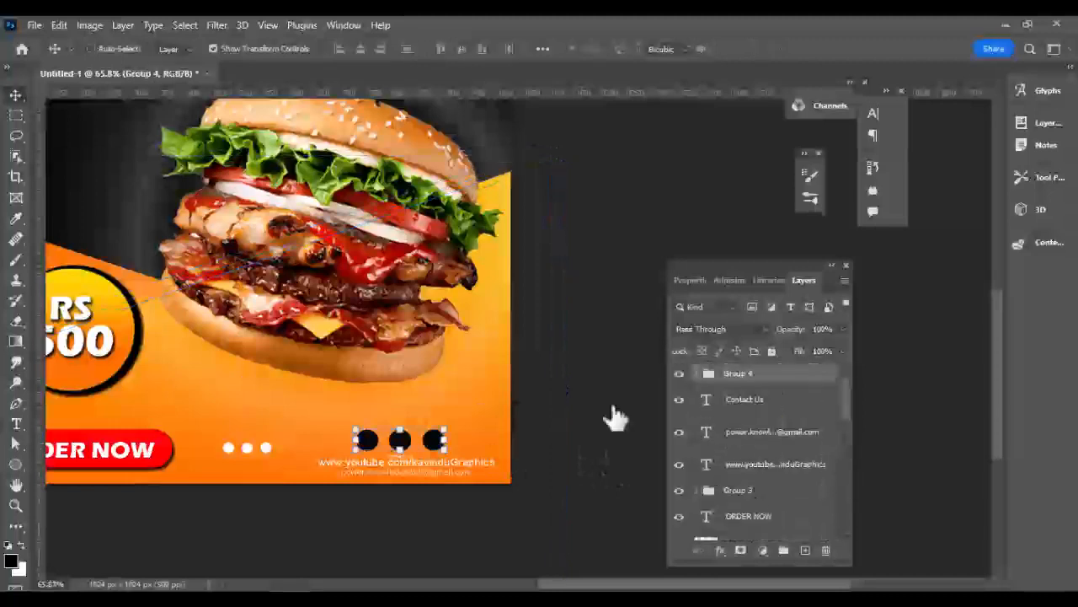
scroll(369, 429, up, 3)
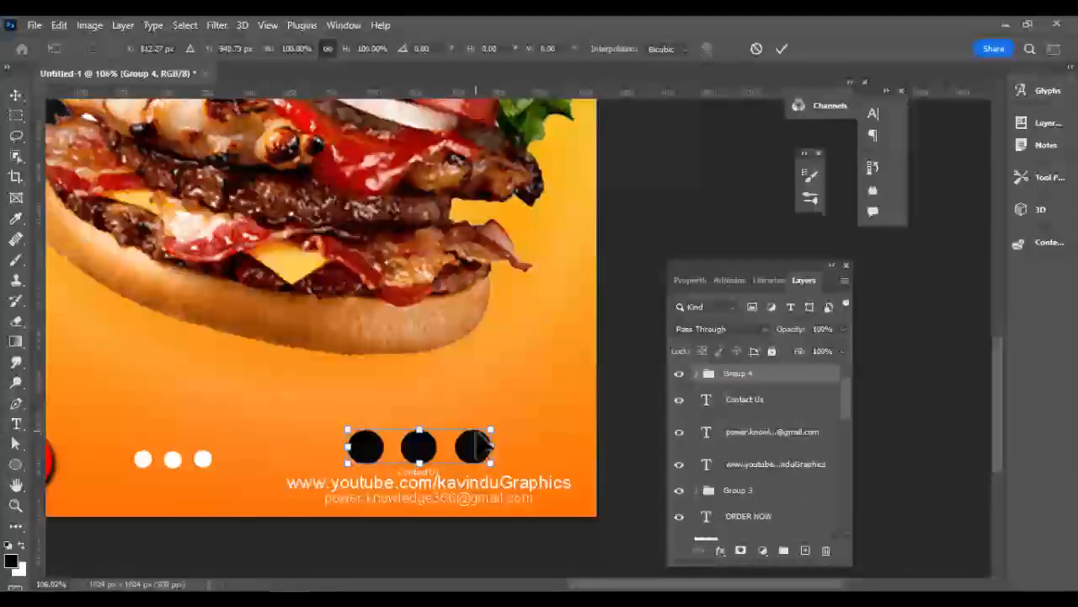
drag(482, 455, 485, 440)
Select the "Contact Us", e-mail and web address text layers together and move them up slightly beneath the circles.
click(722, 413)
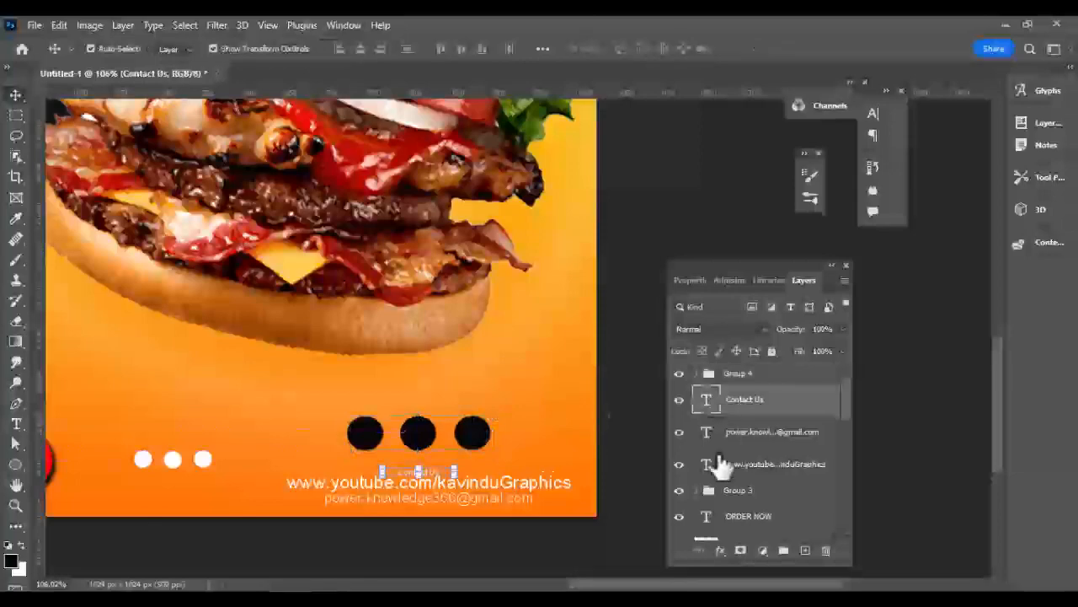
shift+click(716, 463)
drag(472, 493, 462, 484)
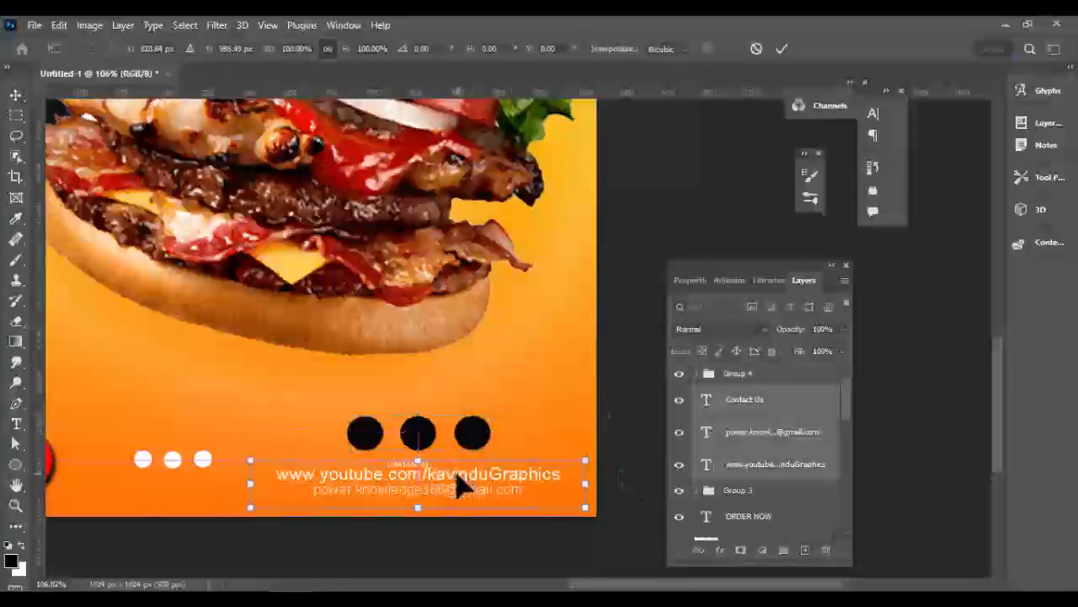
scroll(450, 482, up, 5)
click(16, 95)
Enlarge the "Contact Us" text to about 150% and reposition it between the black circles and the web address.
click(362, 440)
scroll(374, 447, up, 5)
click(393, 454)
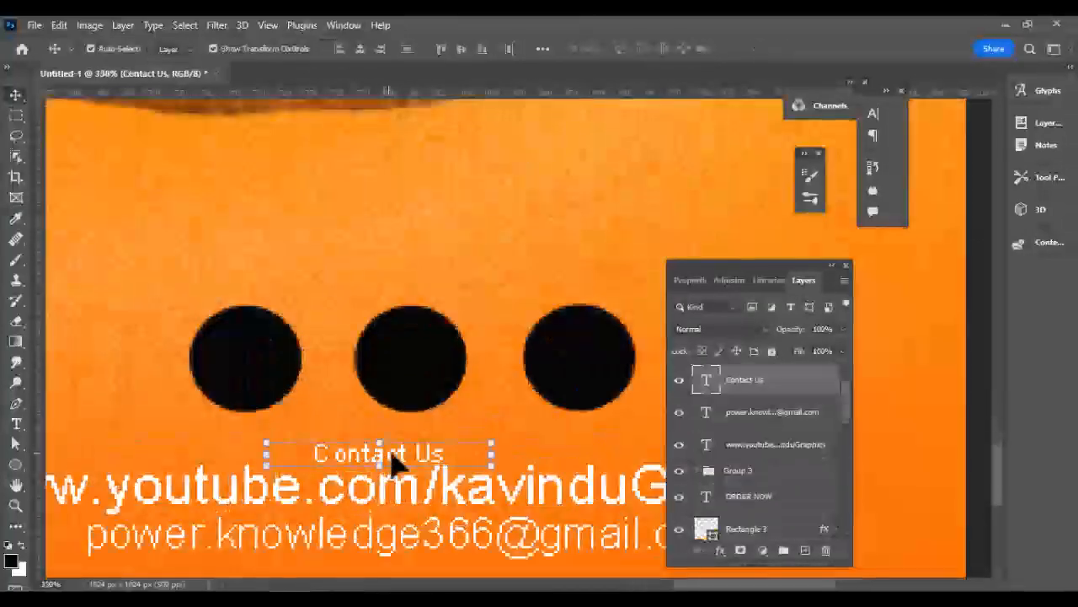
scroll(573, 380, down, 6)
scroll(345, 481, up, 6)
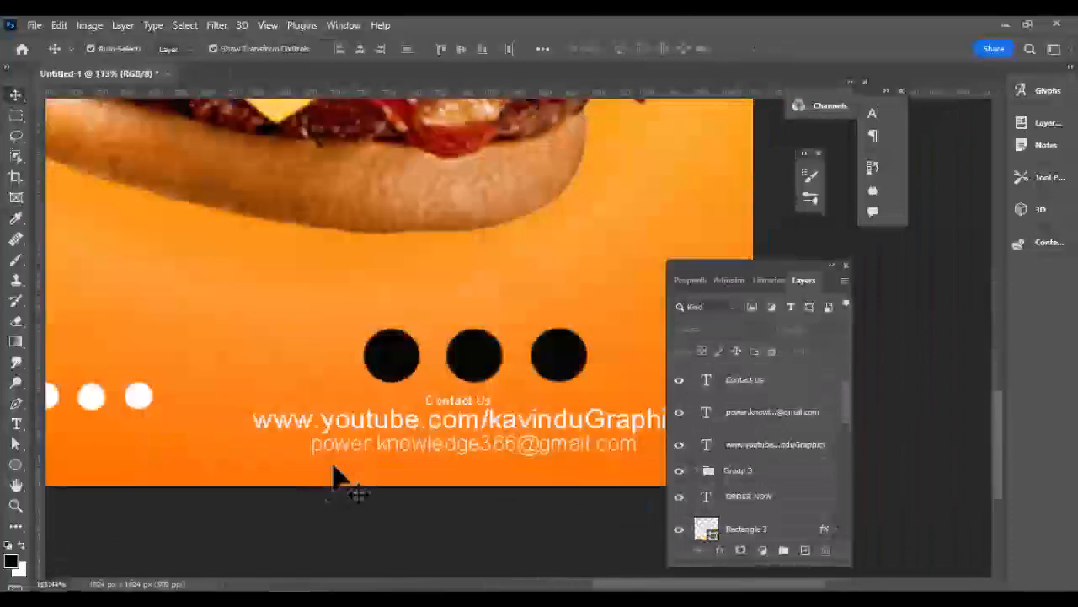
key(ctrl+t)
drag(536, 400, 640, 392)
drag(551, 413, 544, 404)
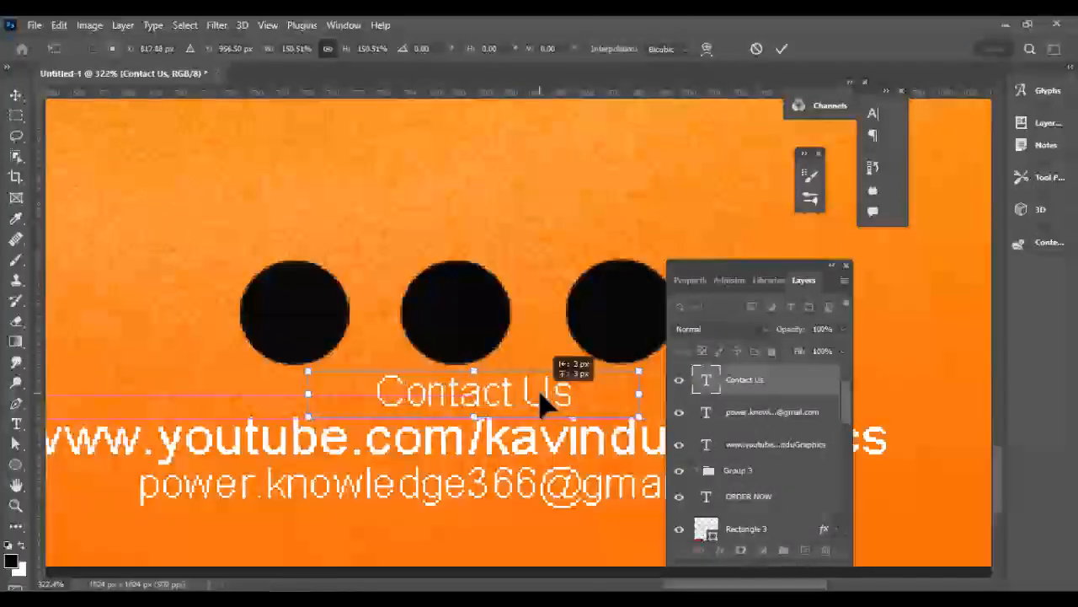
scroll(539, 407, up, 8)
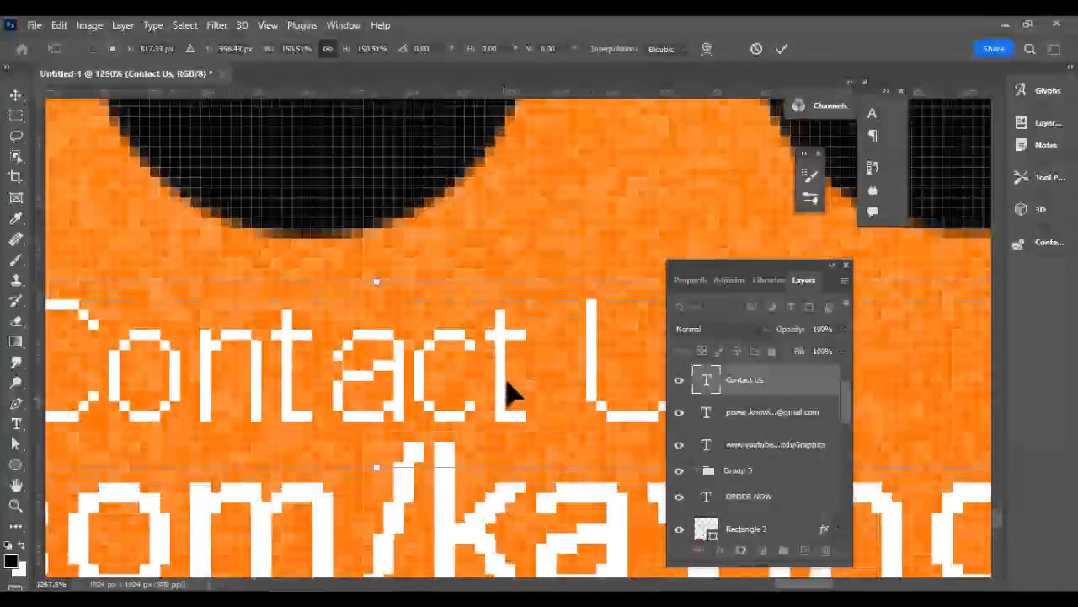
scroll(507, 405, down, 10)
scroll(509, 389, down, 6)
key(Return)
scroll(604, 458, down, 3)
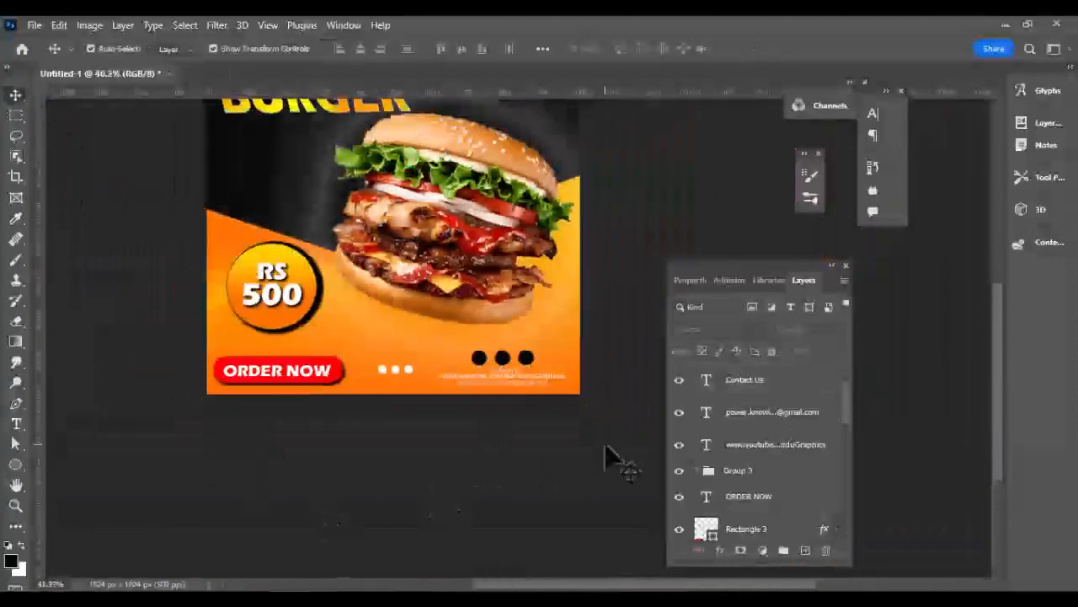
Expand the black circle group and select its rightmost circle, Ellipse 3, to inspect the layers.
drag(997, 356, 997, 314)
scroll(489, 437, up, 5)
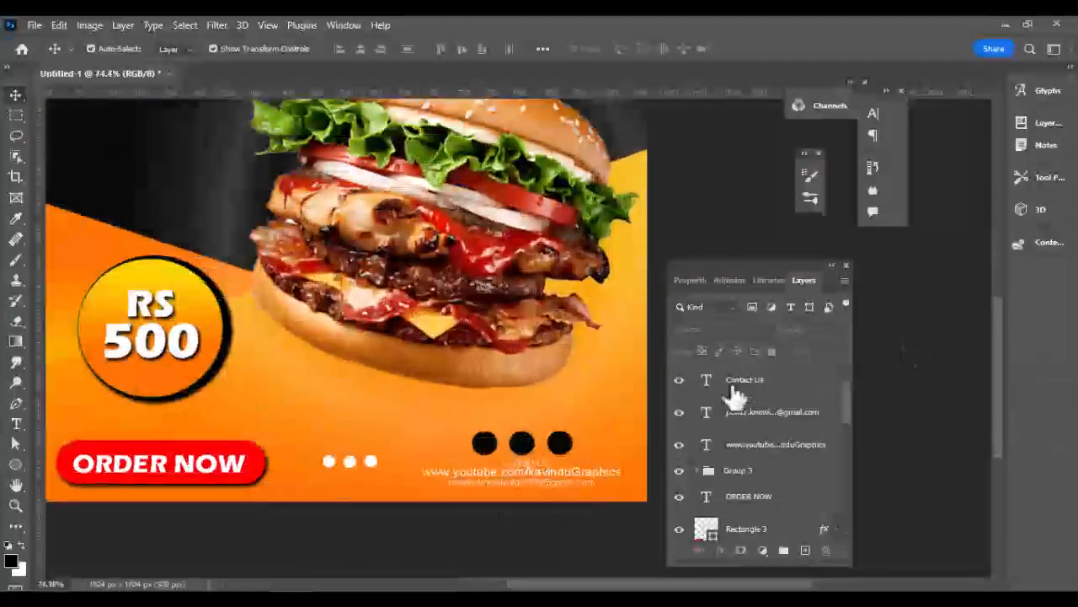
click(733, 386)
click(697, 373)
click(697, 373)
click(696, 373)
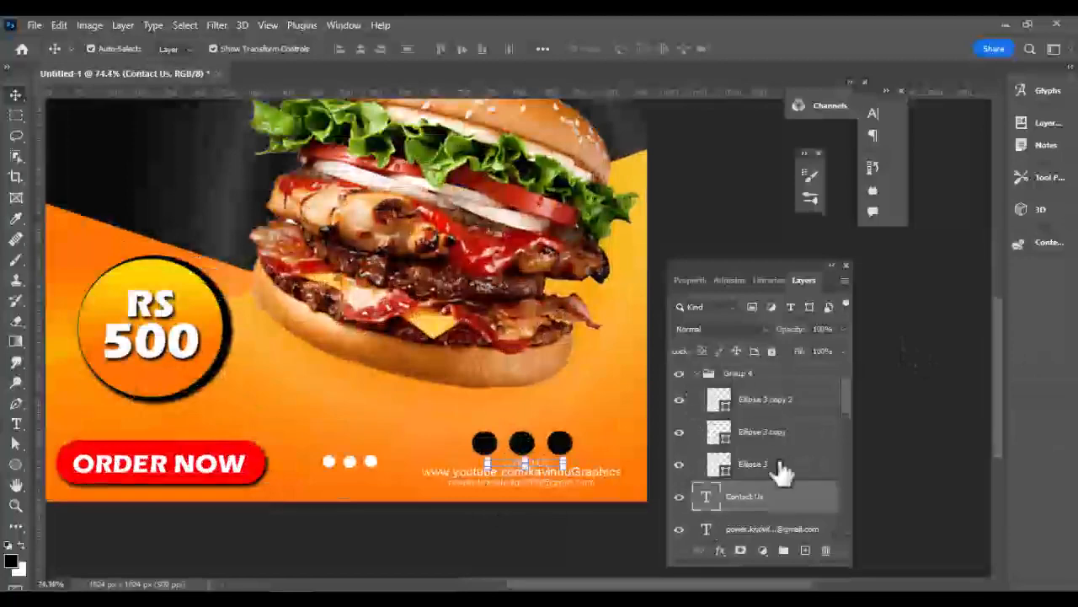
click(769, 463)
click(35, 25)
click(671, 240)
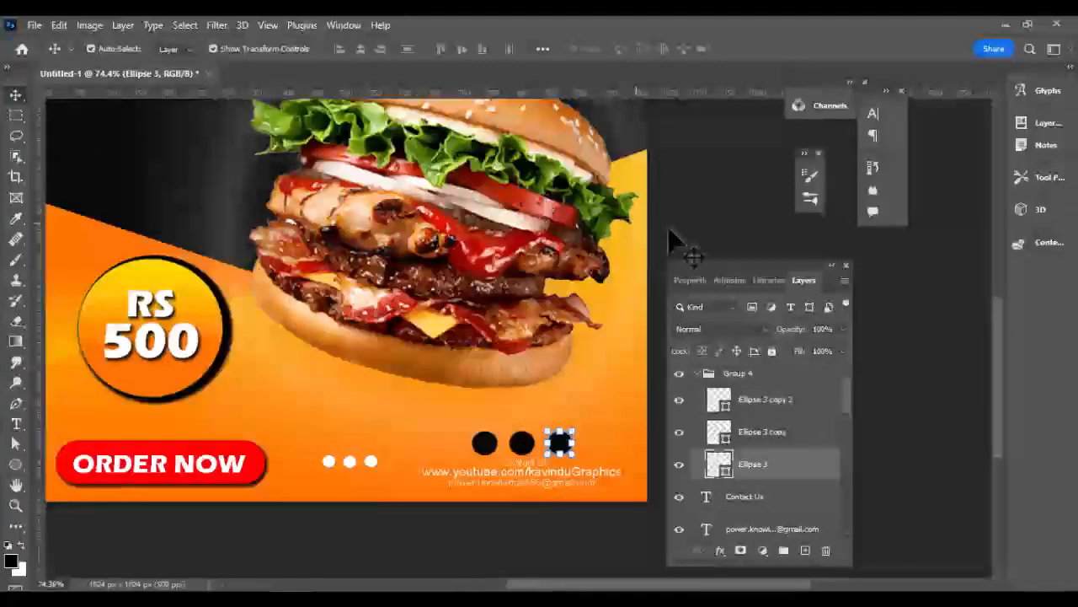
click(672, 203)
Create a new empty layer directly above the orange Rectangle 1 layer and activate the Brush tool.
scroll(698, 409, up, 2)
scroll(604, 388, down, 3)
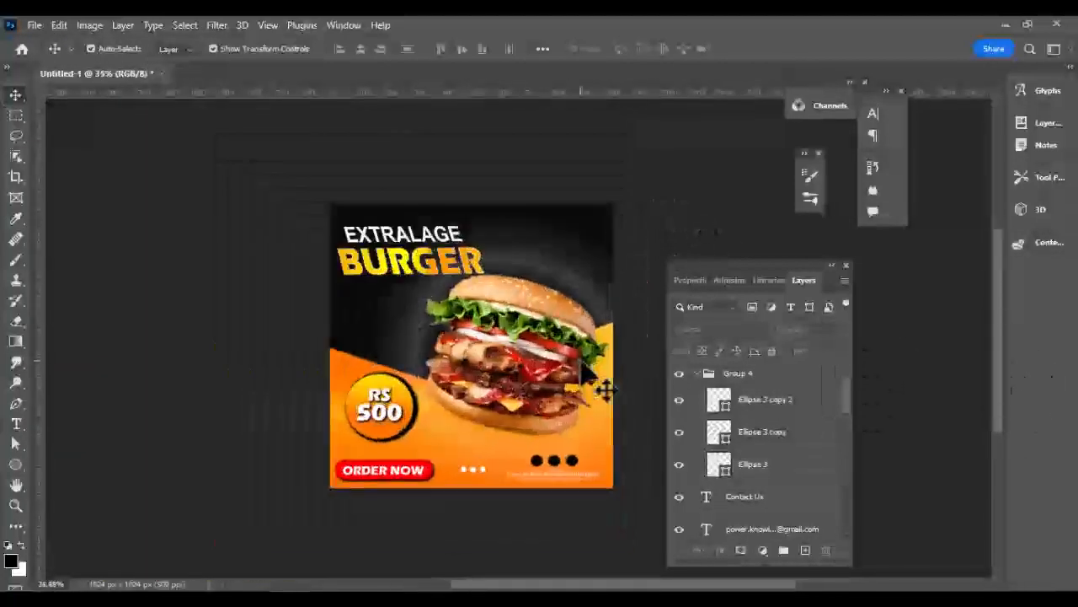
scroll(581, 363, up, 1)
drag(548, 584, 583, 584)
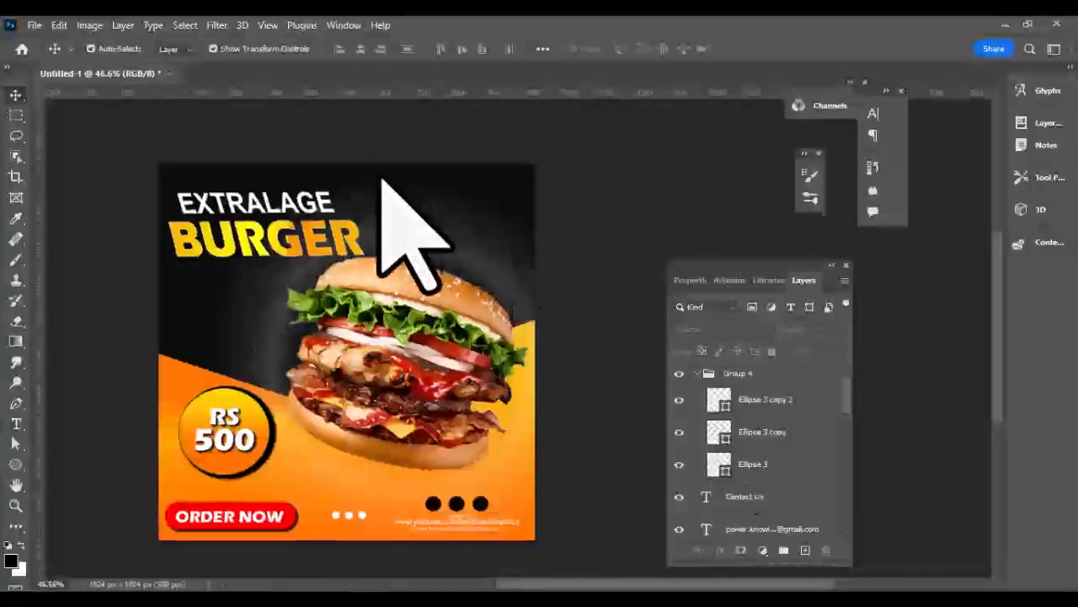
scroll(458, 358, down, 3)
scroll(765, 450, down, 5)
click(750, 510)
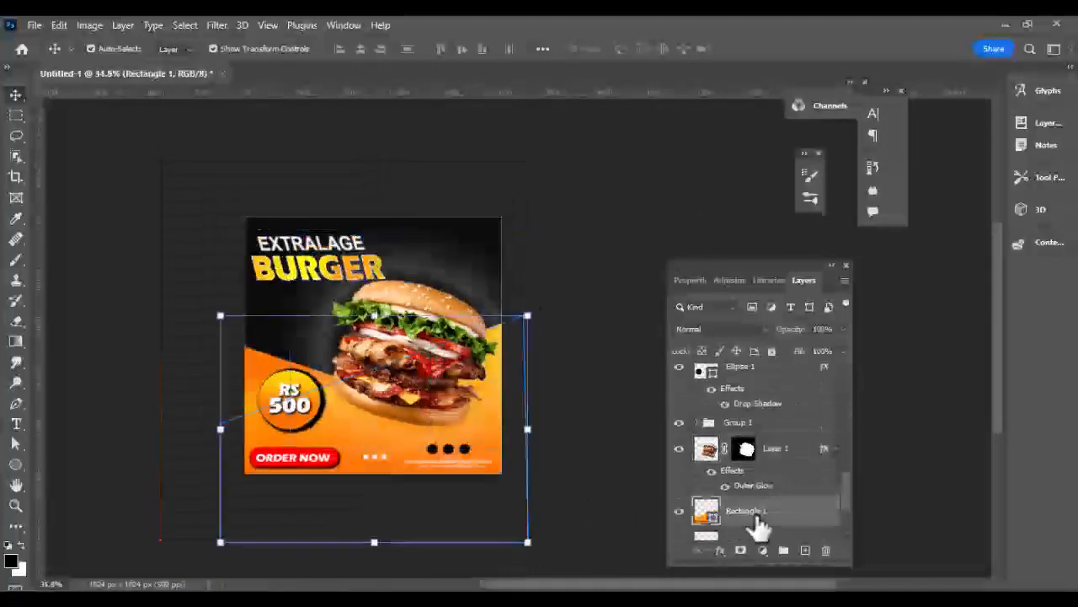
click(16, 259)
click(805, 550)
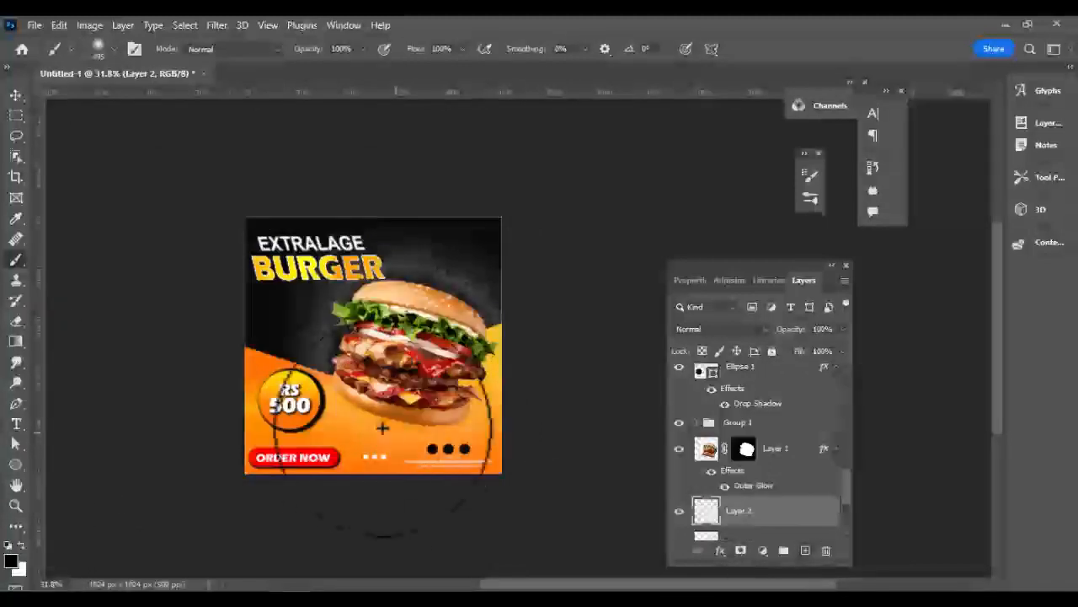
Reduce the soft brush's size and paint a black shadow spot beneath the burger on the new layer.
scroll(352, 425, up, 8)
click(109, 52)
click(243, 139)
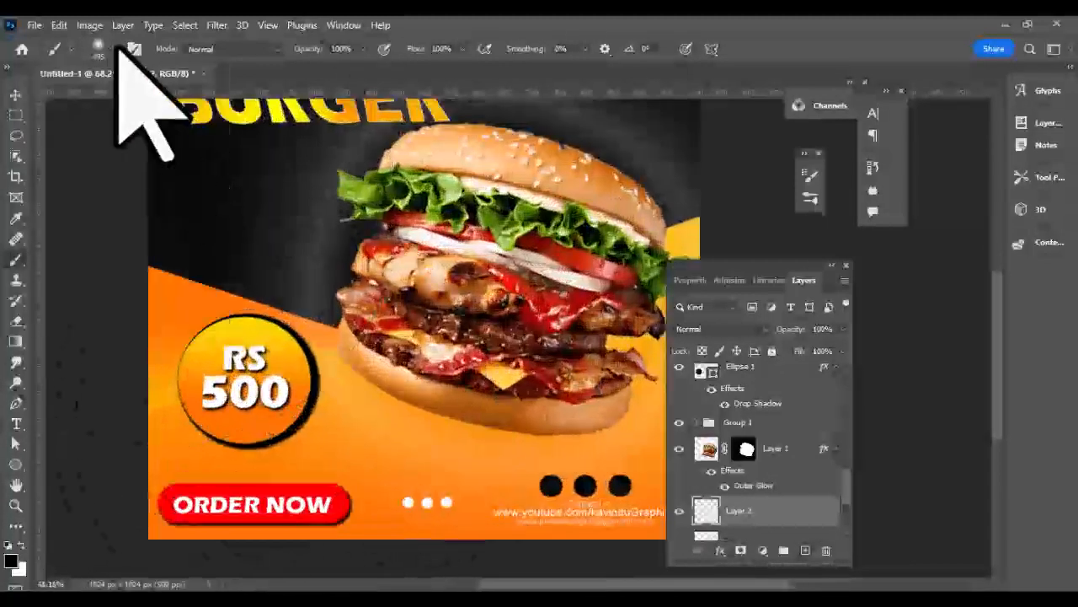
click(99, 48)
drag(178, 101, 127, 100)
mouse_move(390, 414)
mouse_down()
mouse_move(451, 426)
mouse_move(395, 413)
mouse_up()
Enlarge the shadow spot on Layer 2 and distort its lower corners outward so it spreads beneath the burger.
click(15, 94)
drag(439, 539, 440, 489)
drag(300, 264, 229, 193)
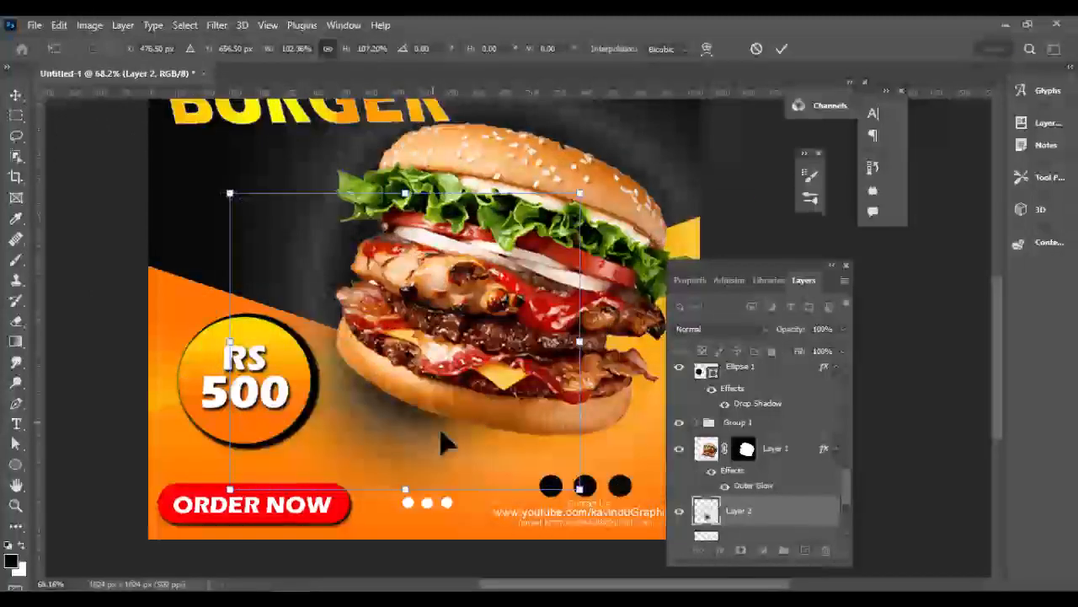
drag(580, 497, 855, 527)
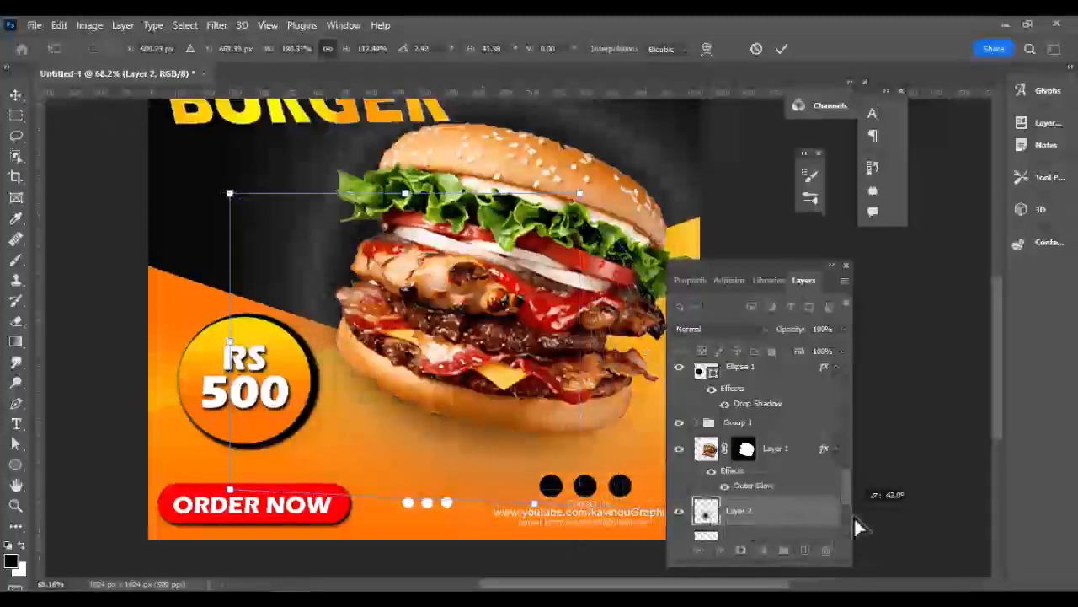
drag(219, 502, 145, 524)
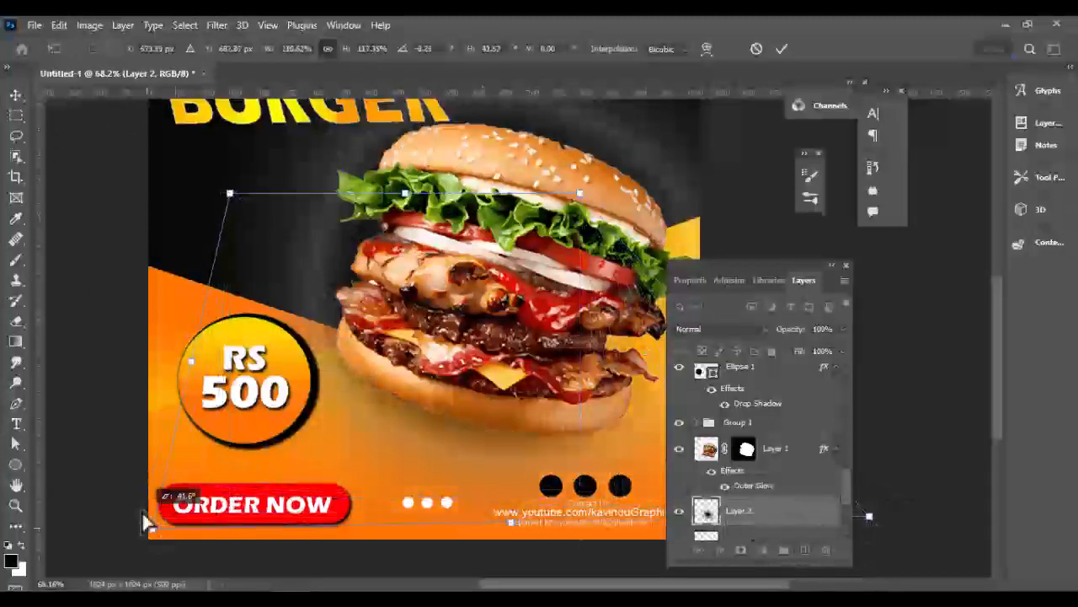
scroll(405, 452, down, 5)
scroll(570, 379, up, 4)
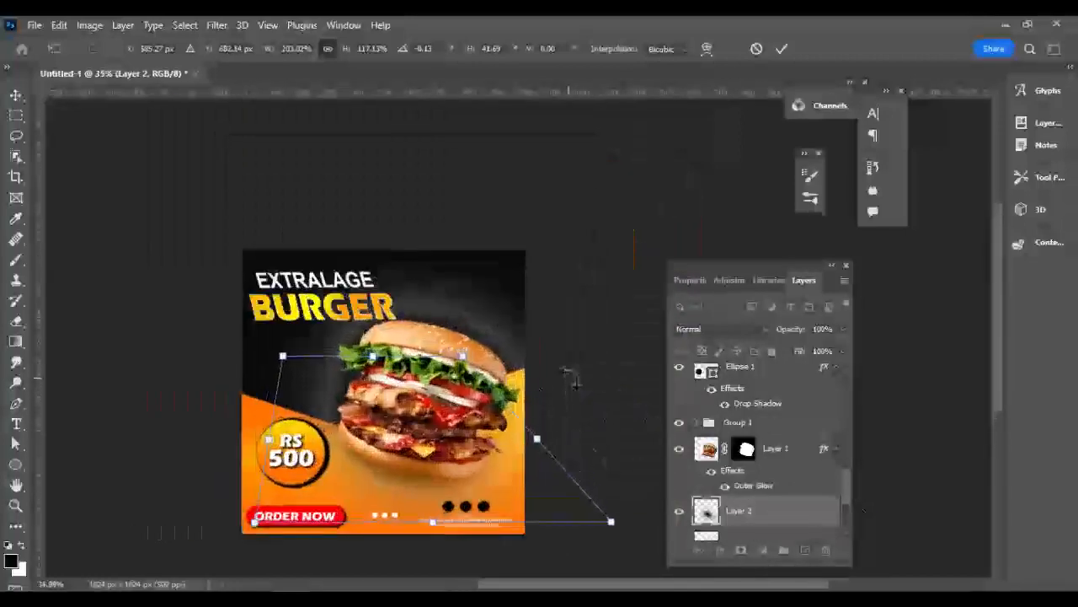
scroll(547, 322, down, 1)
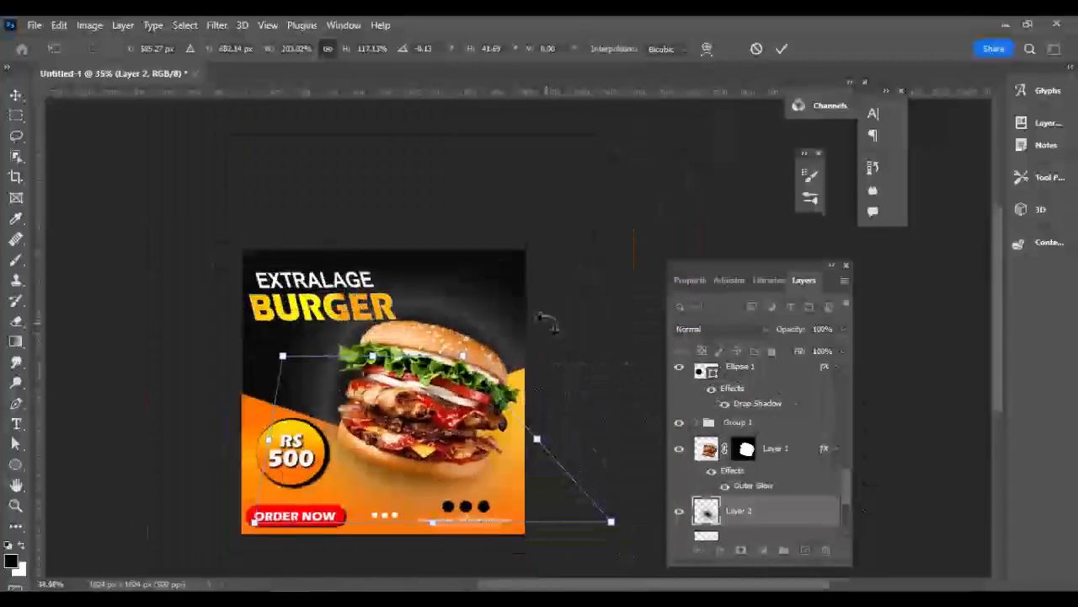
click(16, 94)
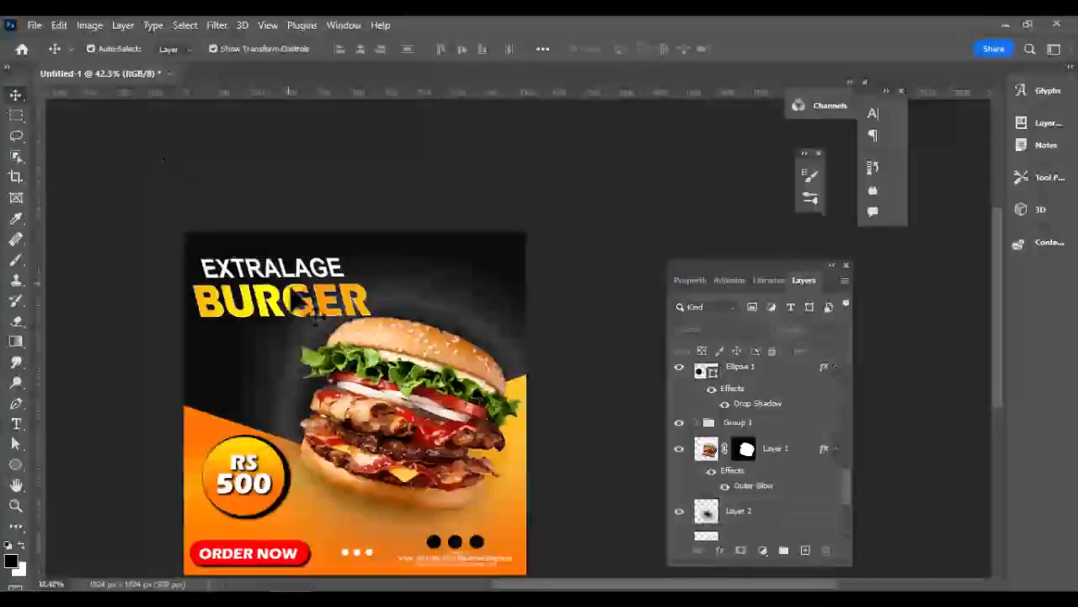
Add a Vibrance adjustment layer at the black circle group, Group 4, and raise its vibrance to about +68.
scroll(366, 341, down, 1)
scroll(367, 341, up, 2)
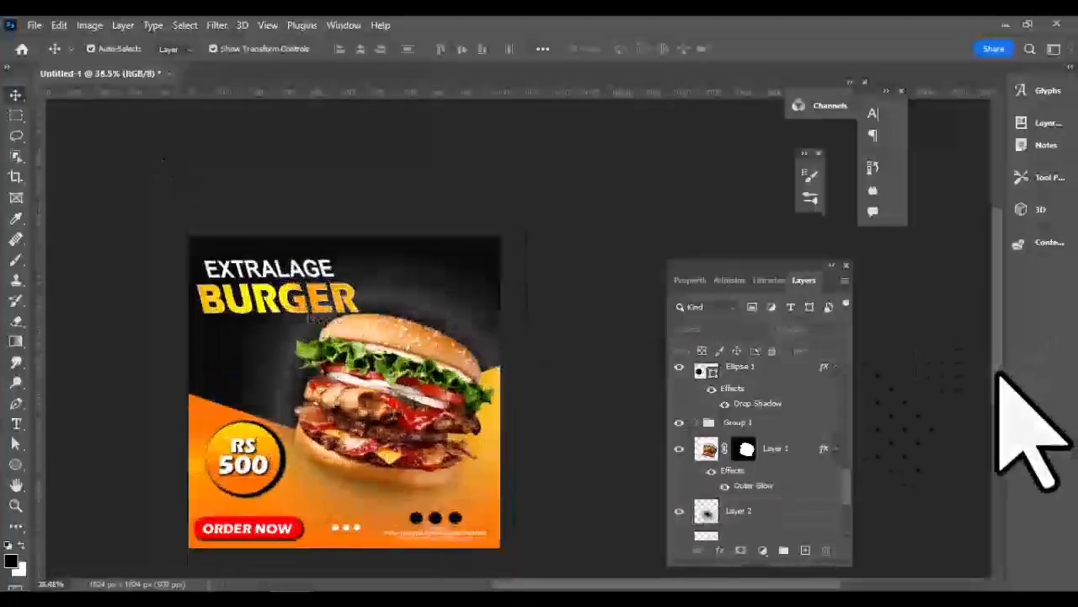
scroll(449, 384, up, 1)
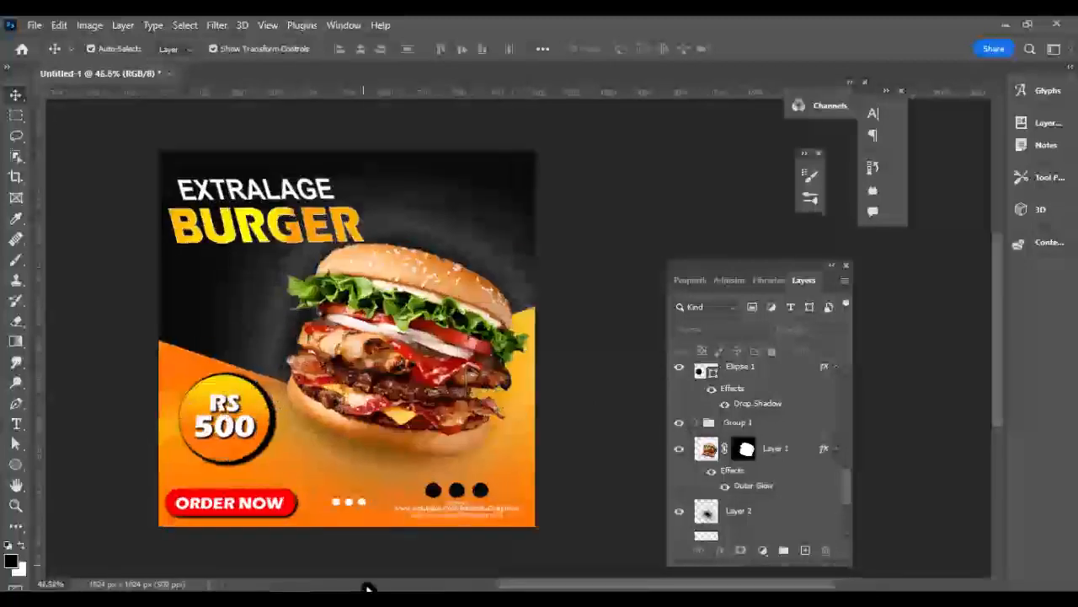
scroll(373, 180, down, 2)
scroll(731, 383, up, 3)
scroll(732, 384, up, 2)
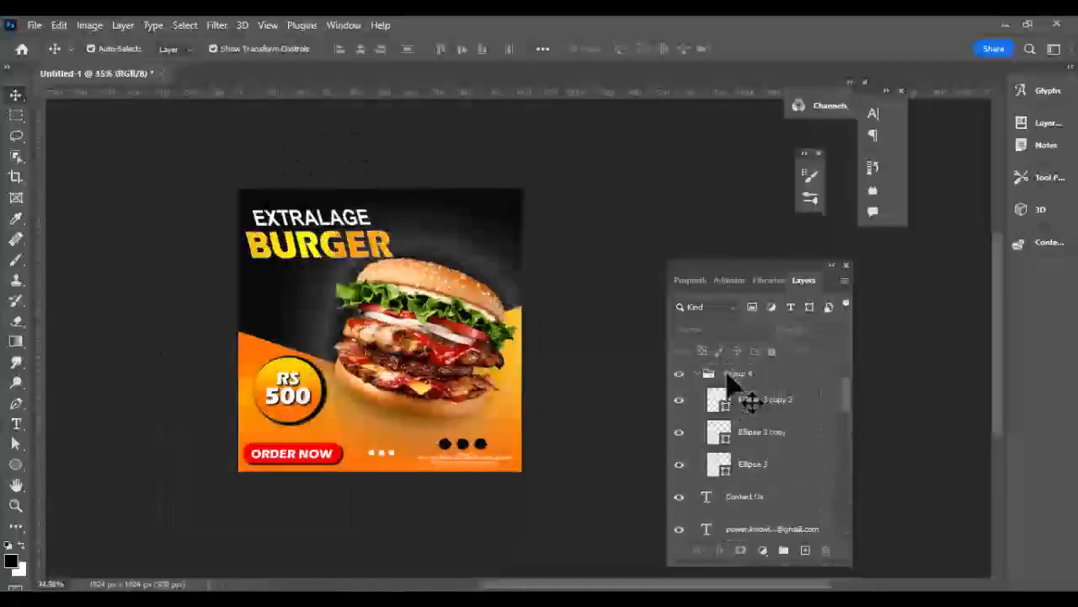
click(762, 550)
click(790, 438)
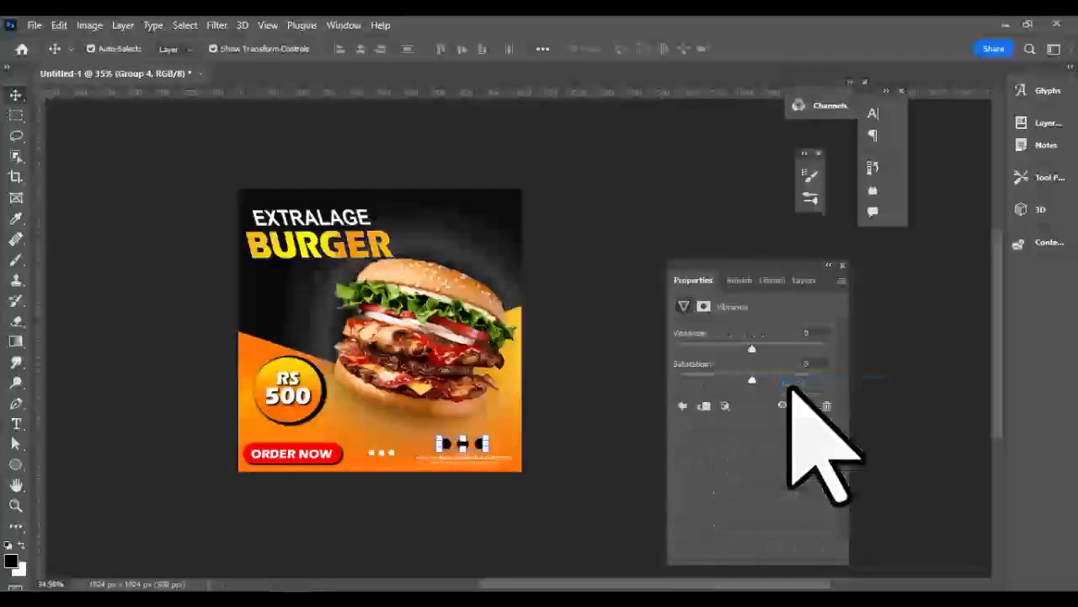
drag(751, 348, 801, 348)
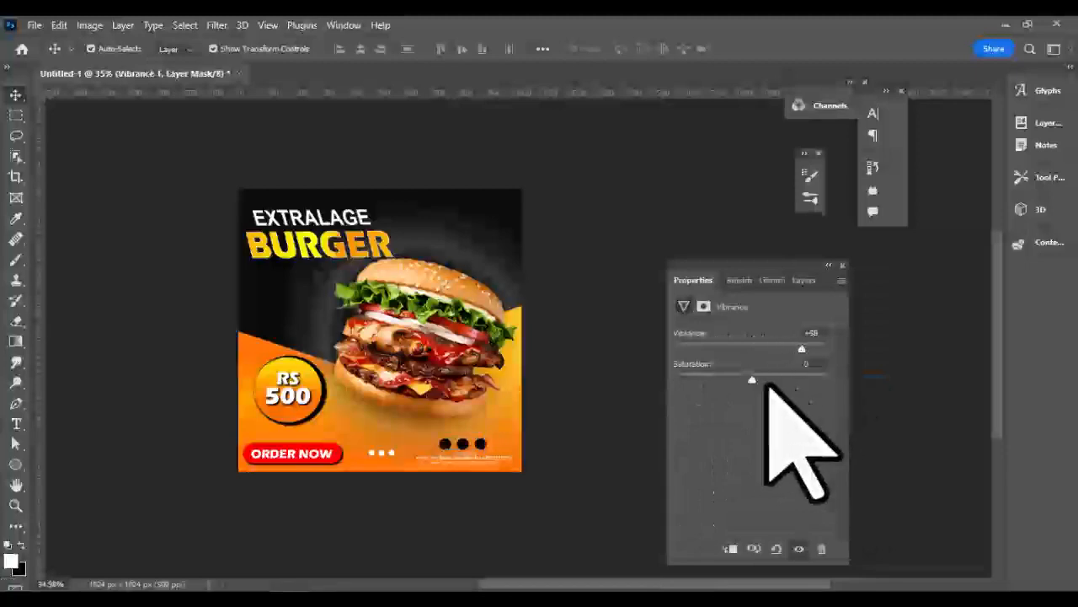
Move the Vibrance 1 layer out of Group 4 to directly above it, and collapse the group.
click(803, 280)
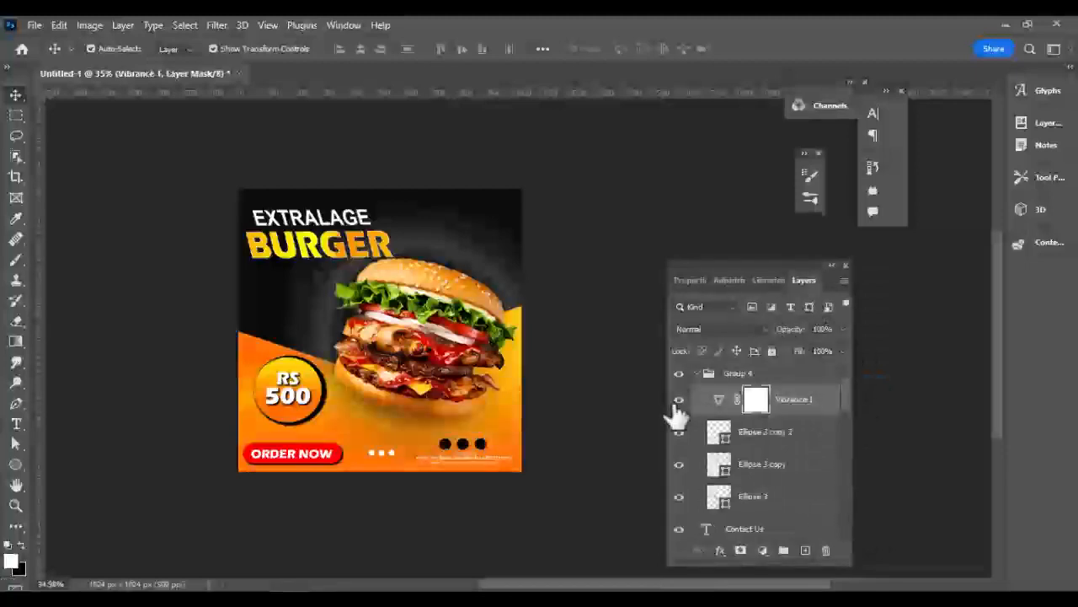
click(725, 377)
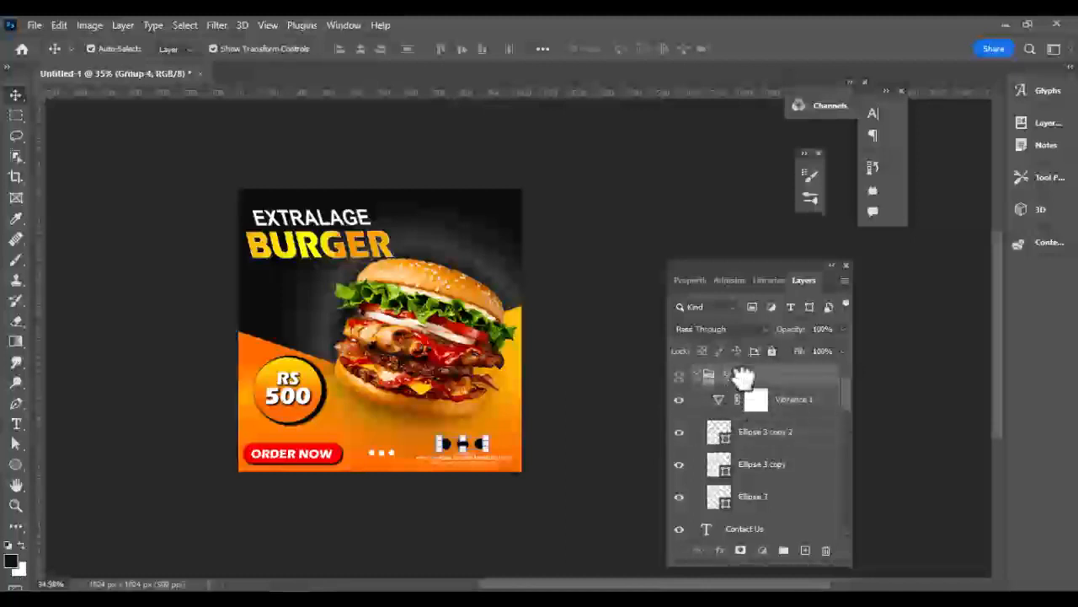
drag(788, 380, 758, 371)
click(697, 405)
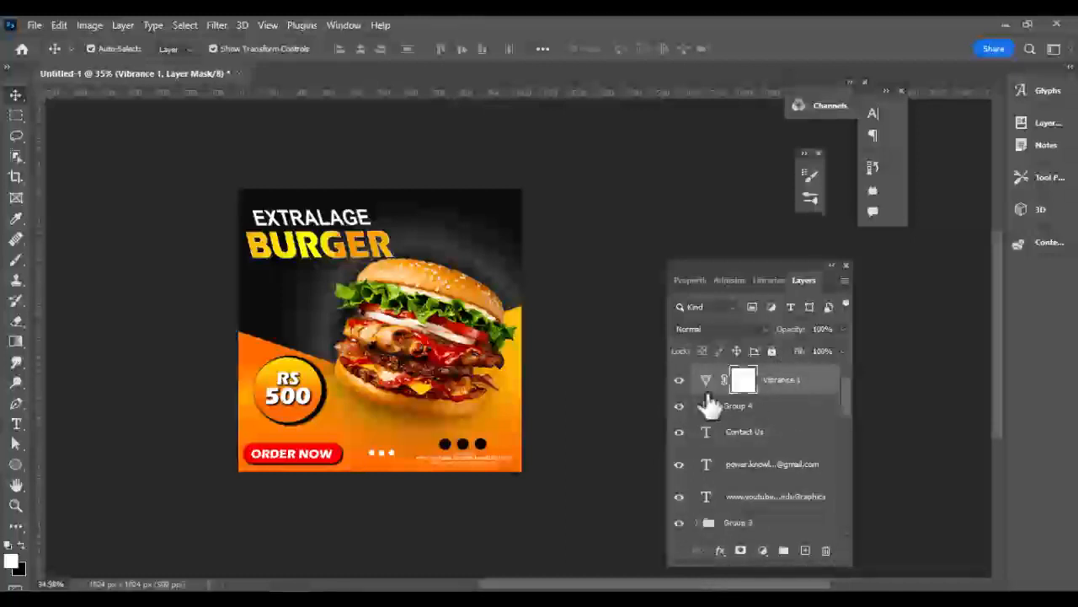
scroll(576, 392, up, 2)
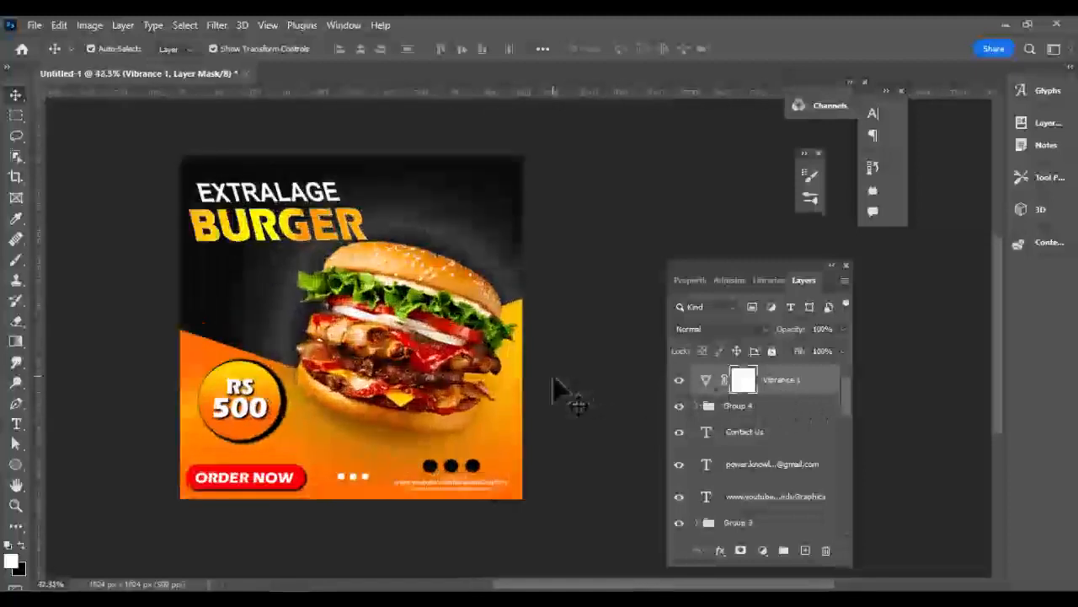
Add a Color Lookup adjustment layer among the background layers below the burger, using the TensionGreen.3DL 3DLUT file.
scroll(747, 481, down, 5)
click(761, 462)
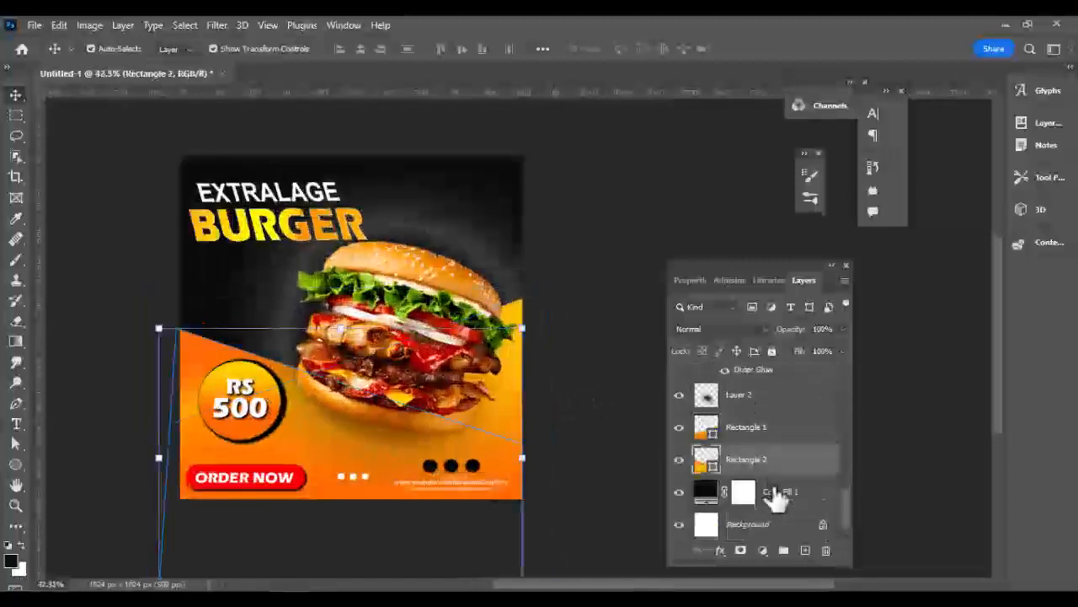
click(763, 549)
click(792, 462)
click(779, 334)
click(775, 460)
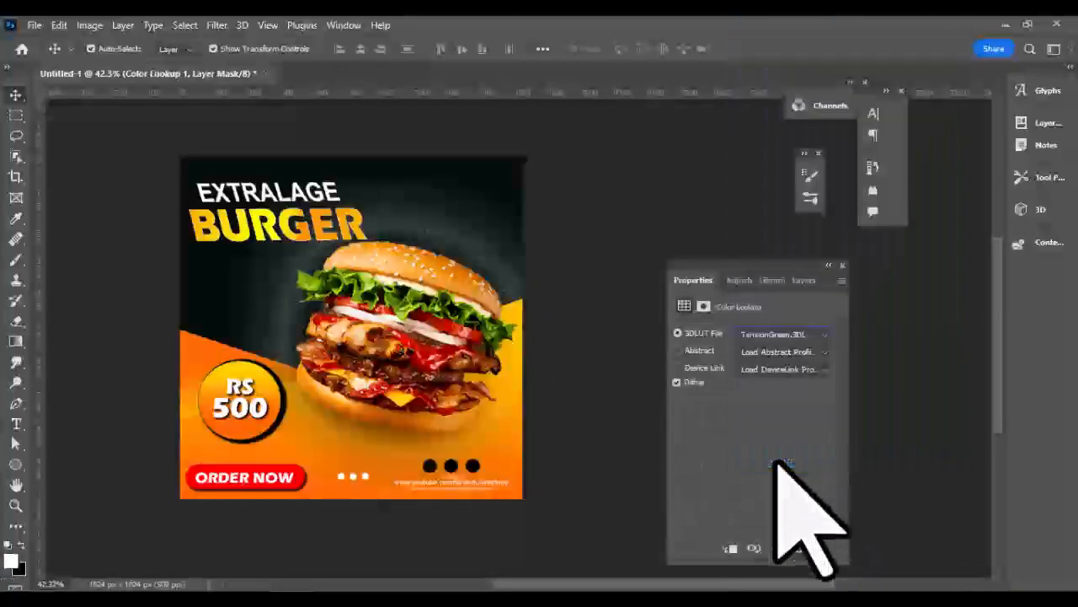
click(594, 347)
scroll(594, 347, down, 3)
scroll(600, 352, up, 3)
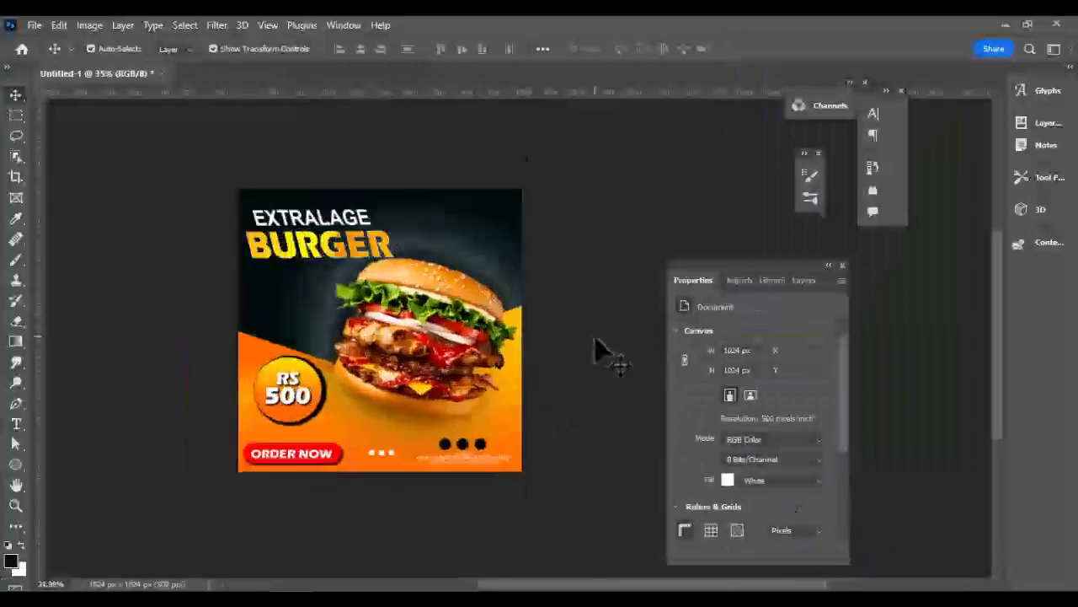
Select the Vibrance 1 adjustment layer above Group 4.
click(804, 279)
scroll(795, 414, up, 3)
click(783, 383)
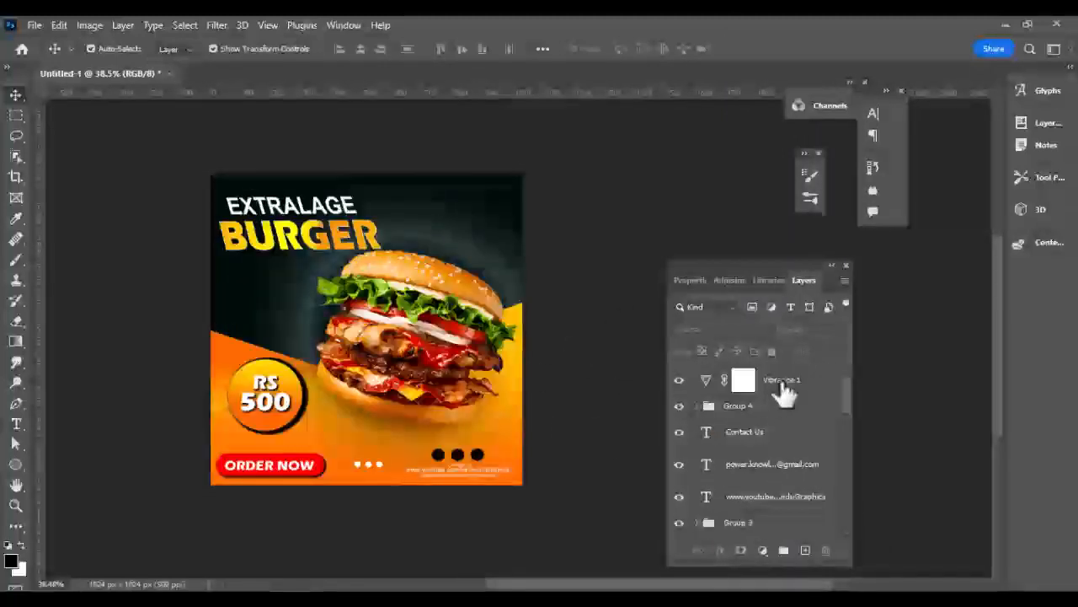
scroll(563, 286, down, 3)
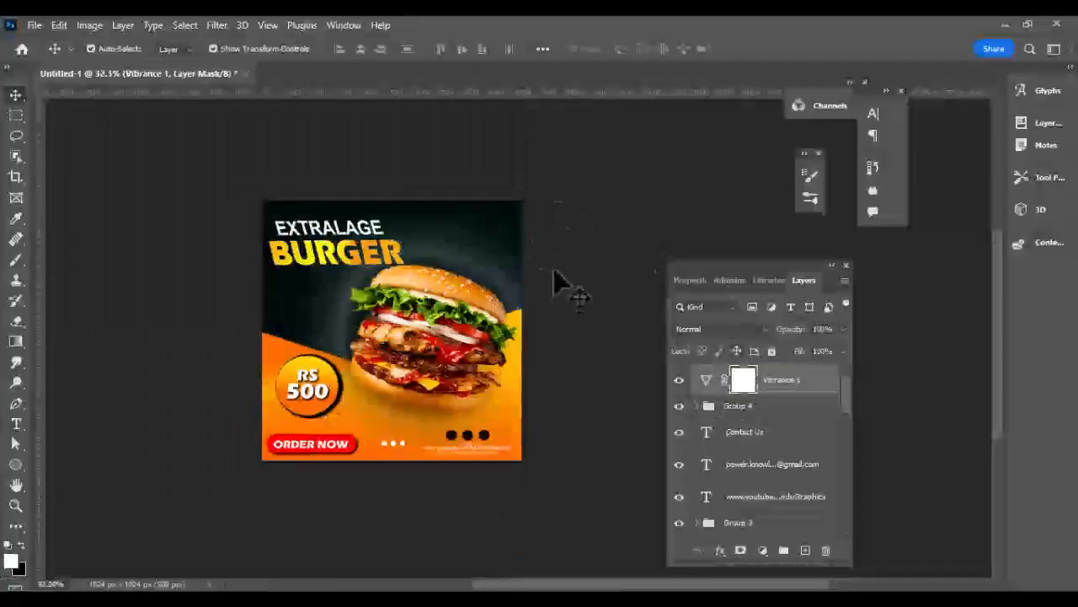